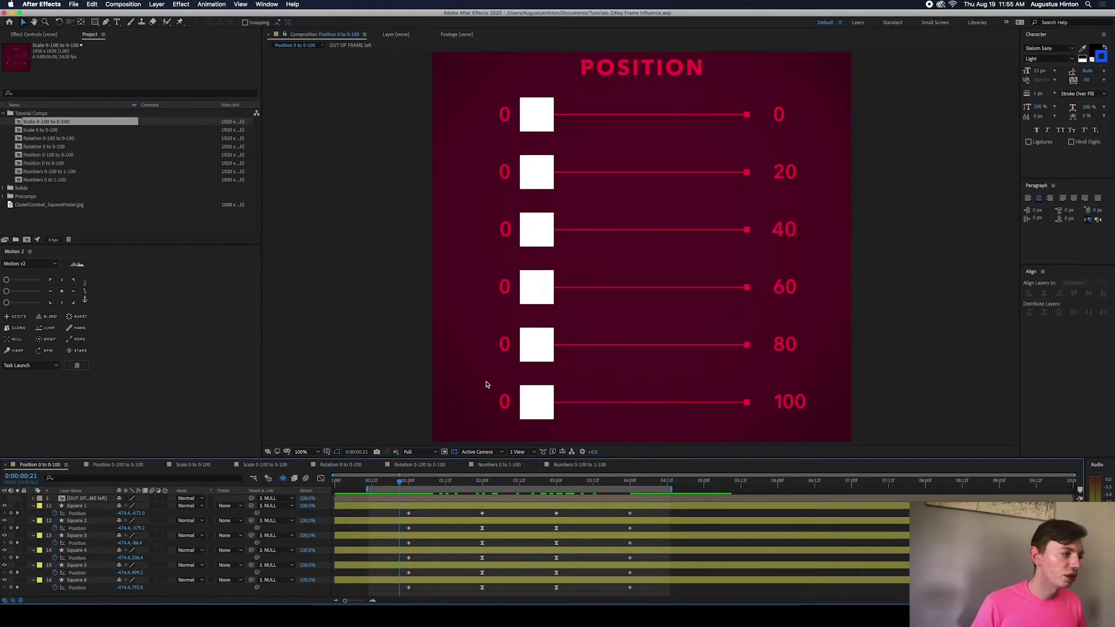
Enlarge the timeline area and collapse the revealed Position keyframes of the Square 3 through Square 6 layers.
{"action": "left_click_drag", "start_coordinate": [464, 460], "coordinate": [471, 401]}
{"action": "left_click_drag", "start_coordinate": [512, 214], "coordinate": [521, 260]}
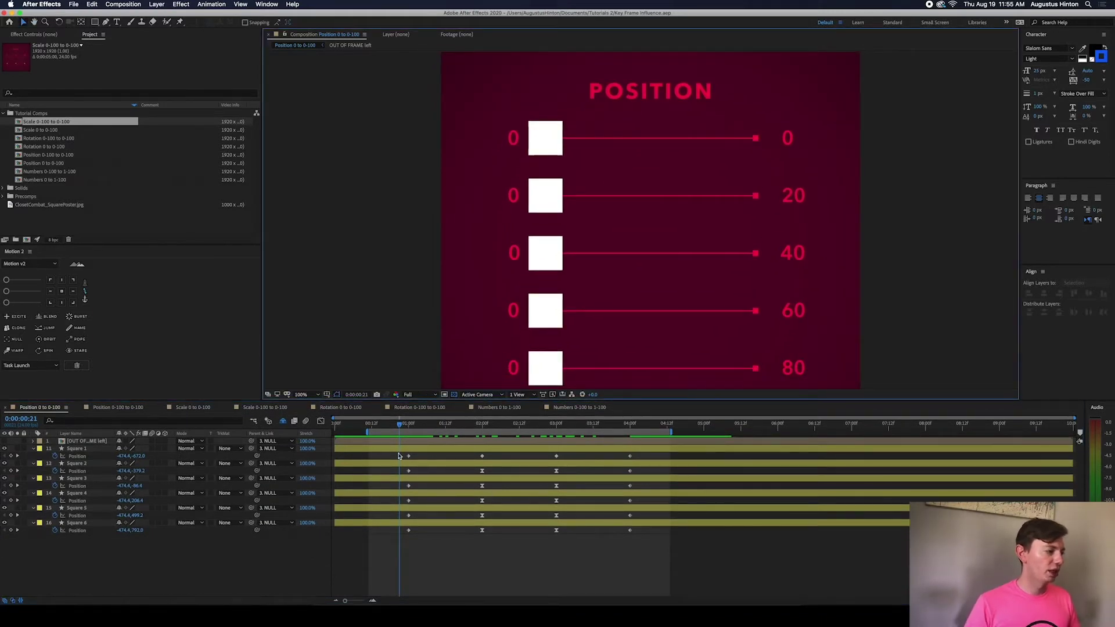
{"action": "left_click", "coordinate": [437, 480]}
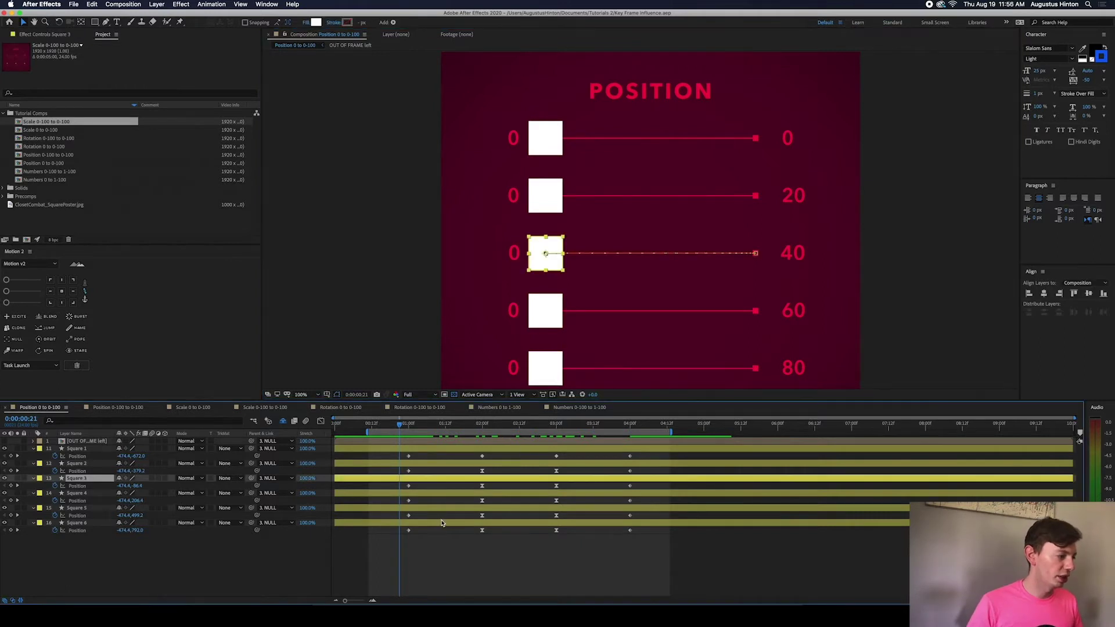
{"action": "left_click", "coordinate": [443, 528], "text": "shift"}
{"action": "key", "text": "u"}
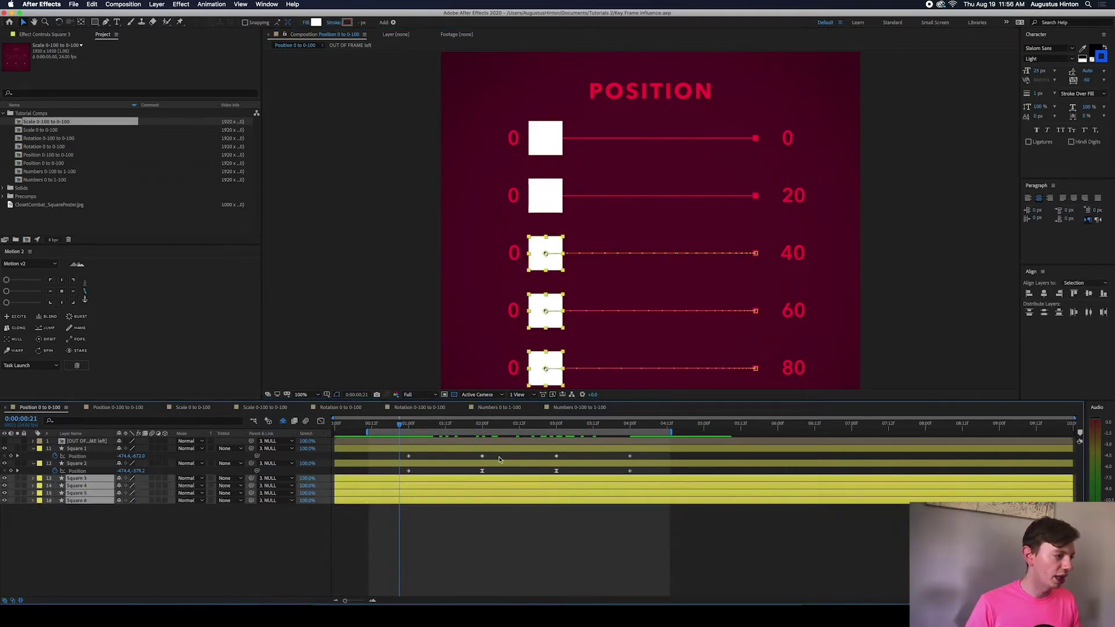
Move the playhead to 0:00:01:01 and select all Position keyframes of the Square 1 layer.
{"action": "left_click", "coordinate": [476, 450]}
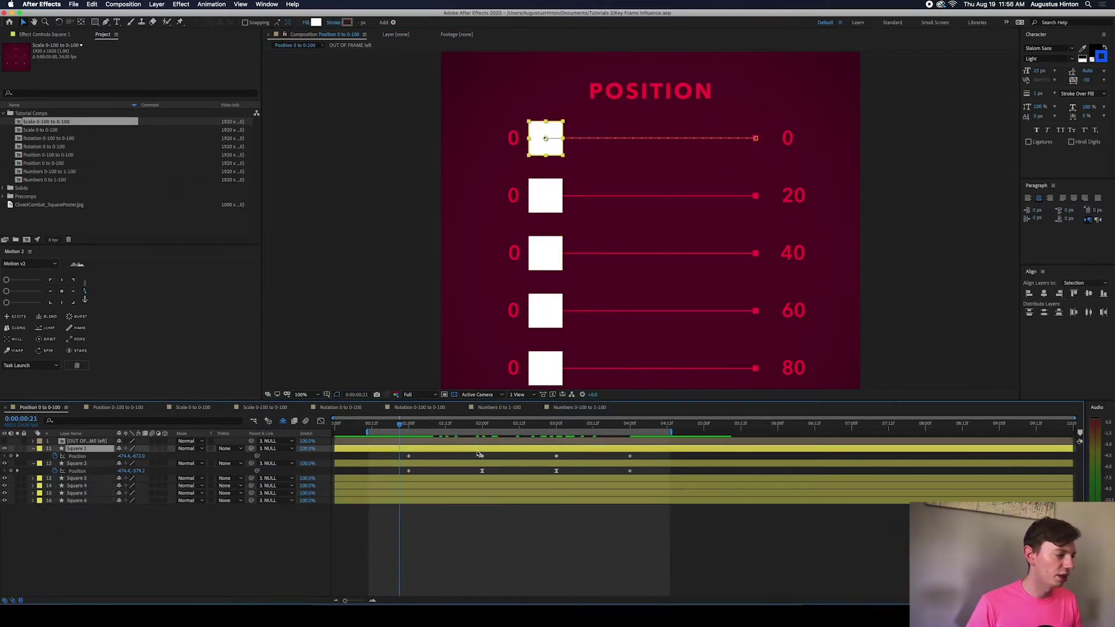
{"action": "left_click", "coordinate": [511, 516]}
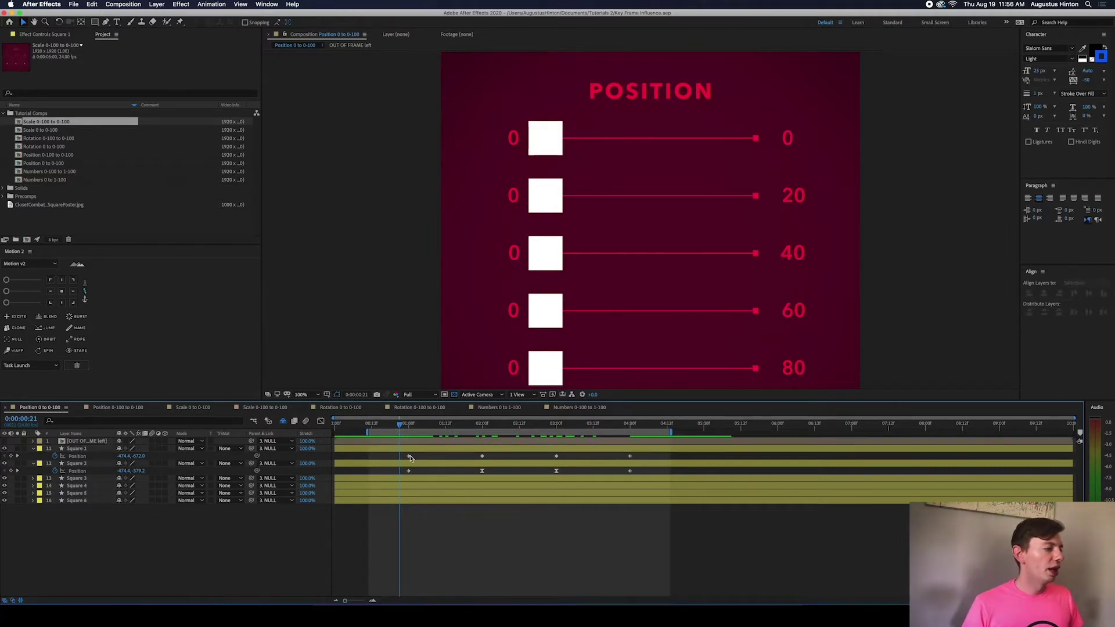
{"action": "left_click_drag", "start_coordinate": [408, 423], "coordinate": [411, 424]}
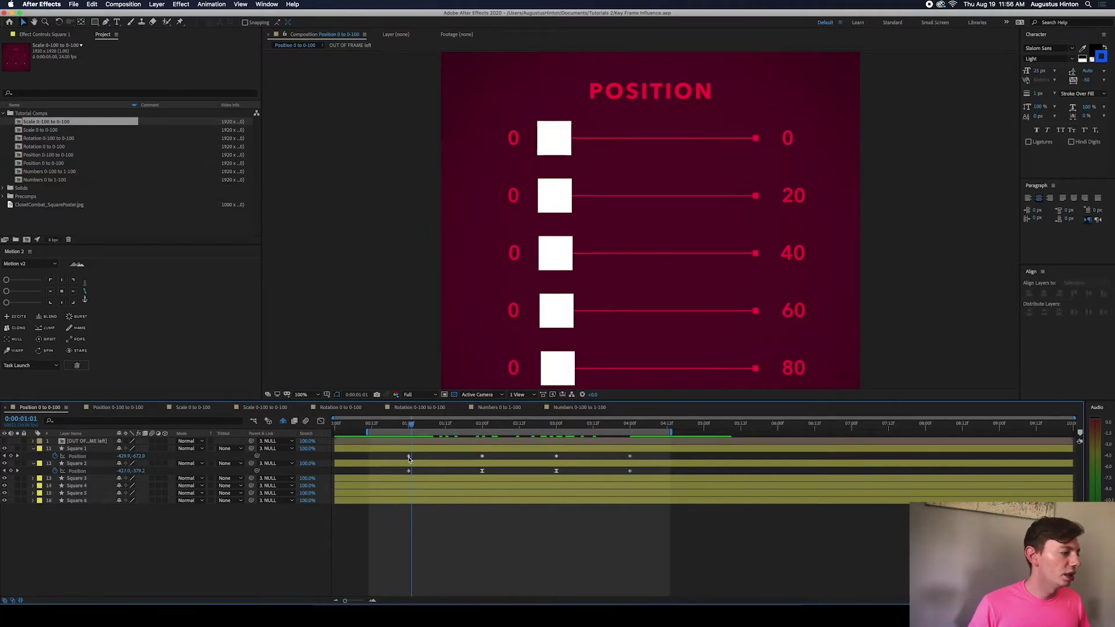
{"action": "left_click_drag", "start_coordinate": [399, 455], "coordinate": [682, 456]}
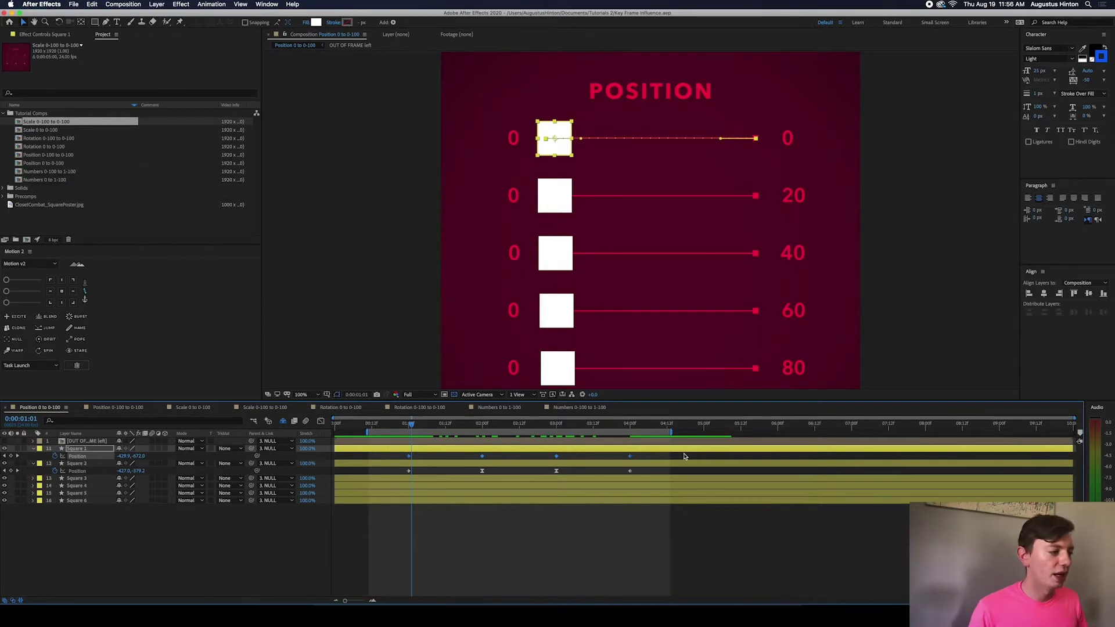
Examine the Keyframe Assistant easing options for Square 2's Position keyframe at two seconds, without applying any.
{"action": "left_click", "coordinate": [483, 471]}
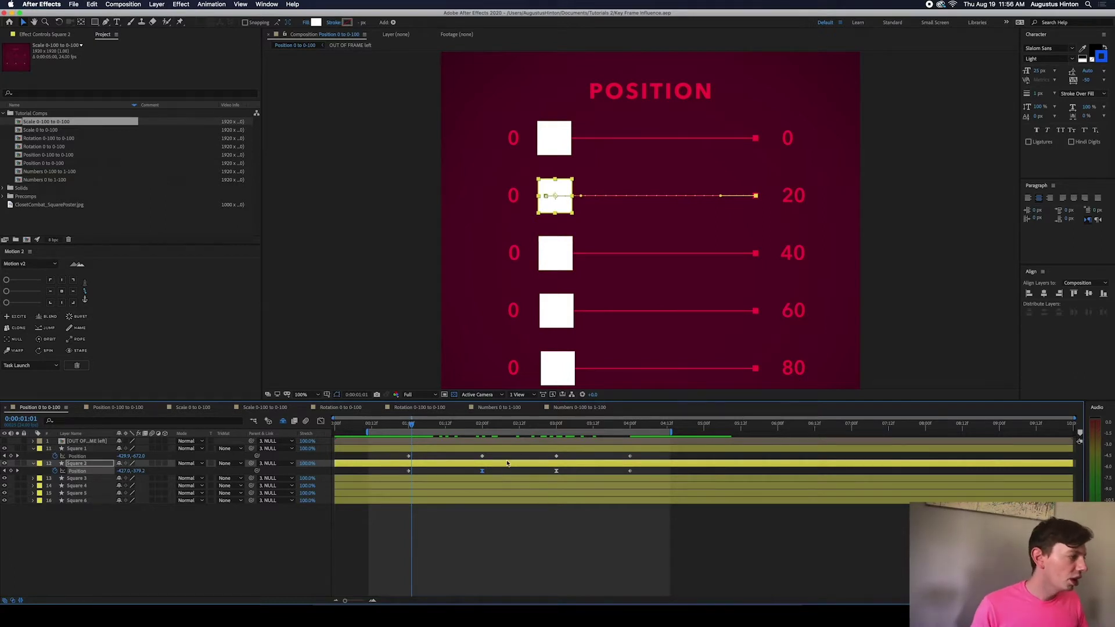
{"action": "mouse_move", "coordinate": [483, 473]}
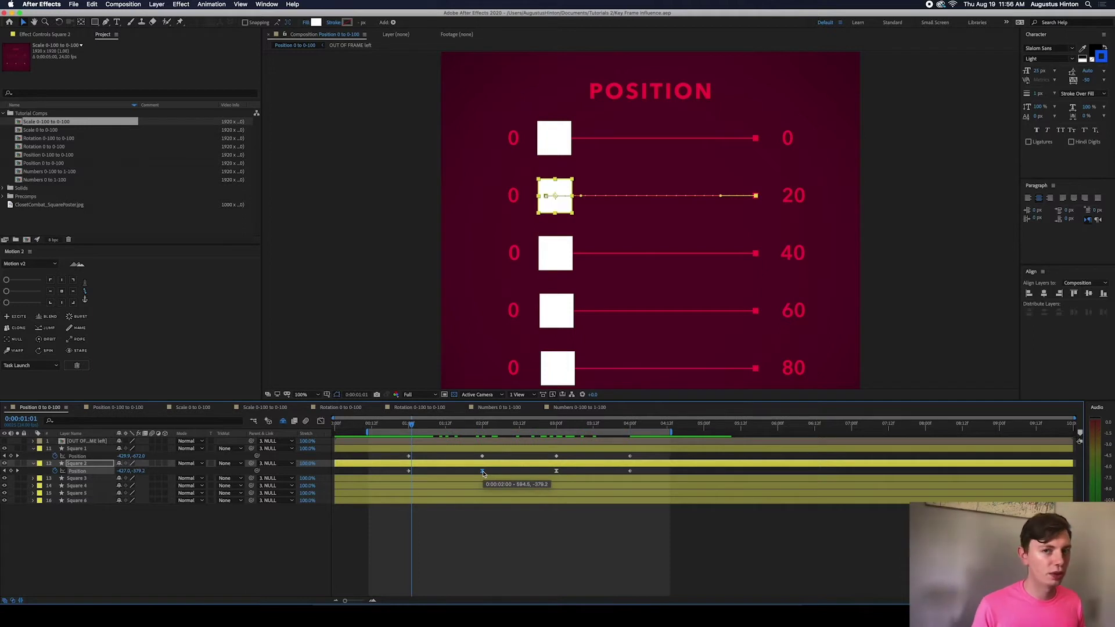
{"action": "right_click", "coordinate": [482, 473]}
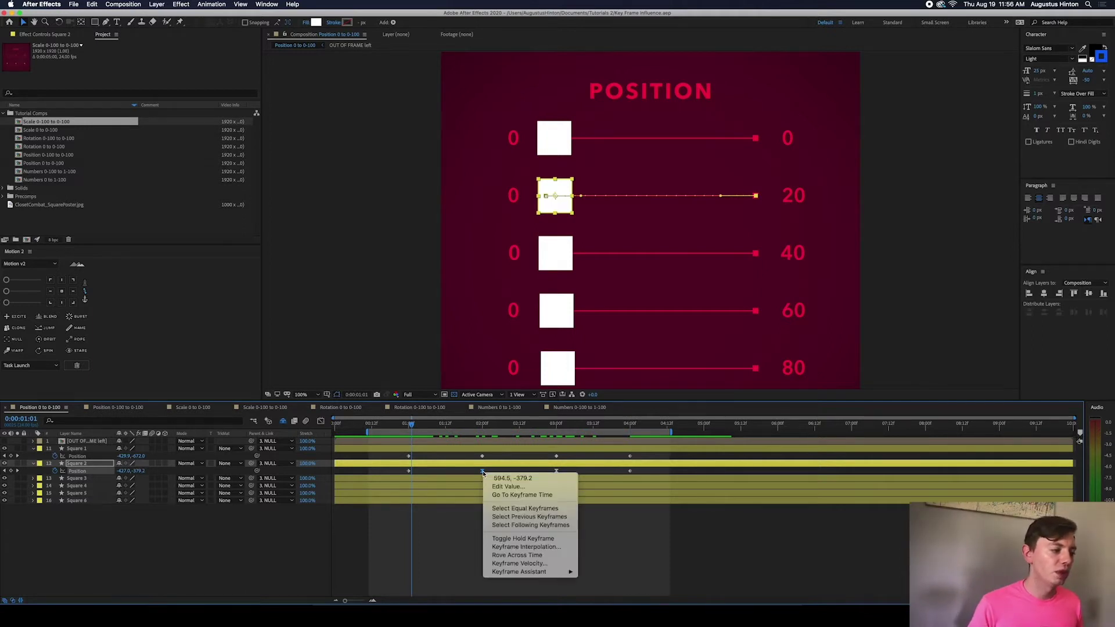
{"action": "mouse_move", "coordinate": [525, 574]}
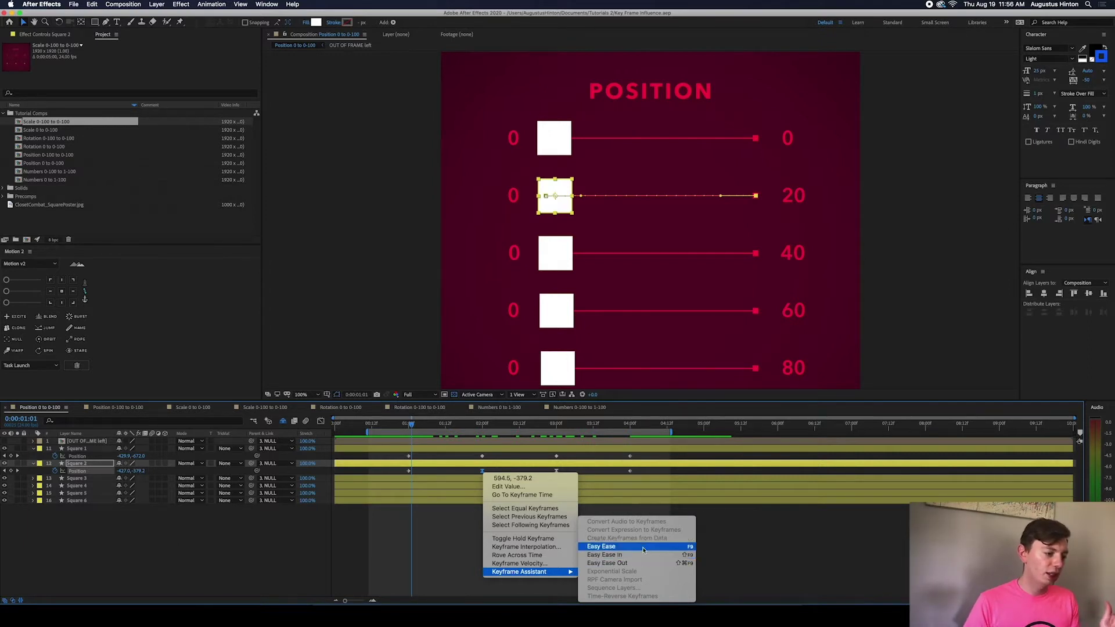
{"action": "left_click", "coordinate": [464, 544]}
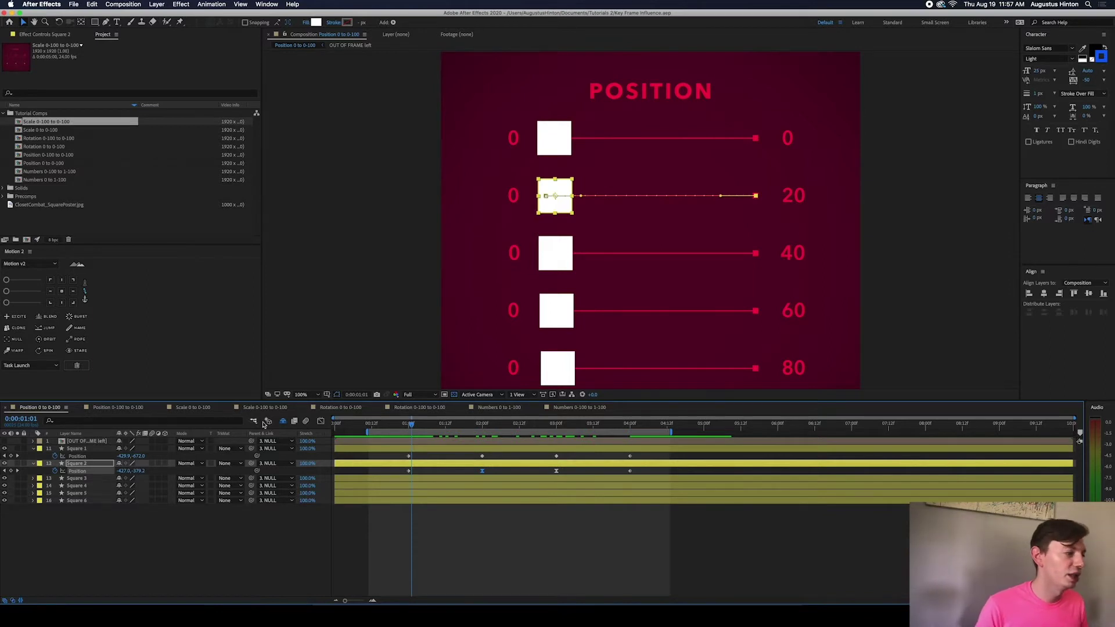
Try an influence of 82 on Square 2's Position keyframe at two seconds using Motion v2.
{"action": "left_click", "coordinate": [451, 470]}
{"action": "left_click_drag", "start_coordinate": [451, 469], "coordinate": [504, 473]}
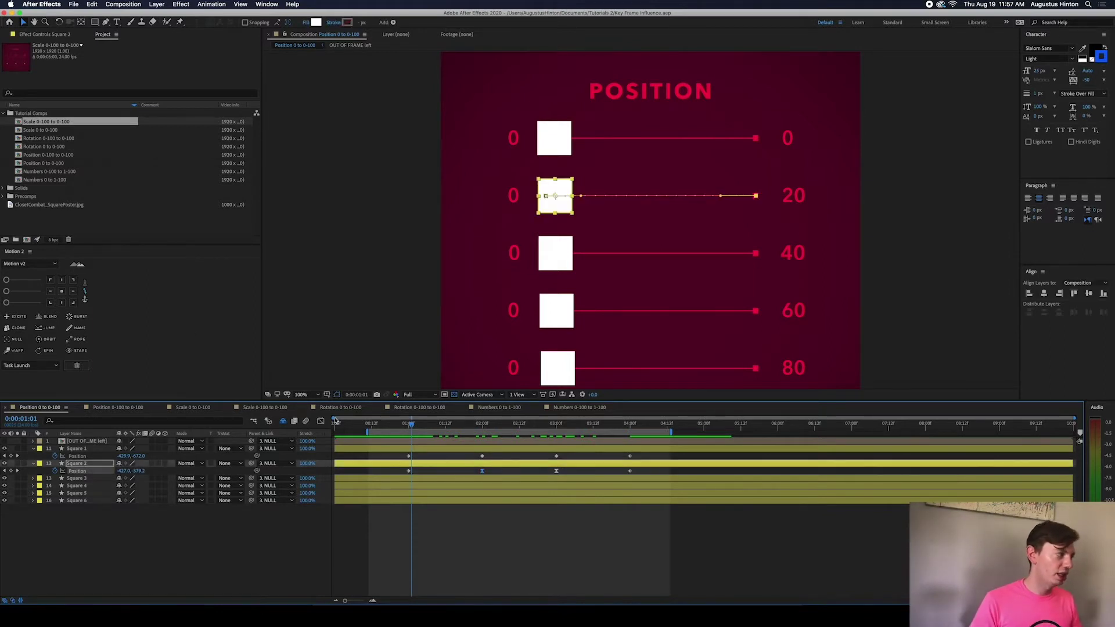
{"action": "left_click", "coordinate": [85, 284]}
{"action": "mouse_move", "coordinate": [48, 292]}
{"action": "left_mouse_down"}
{"action": "mouse_move", "coordinate": [30, 294]}
{"action": "mouse_move", "coordinate": [50, 293]}
{"action": "left_mouse_up"}
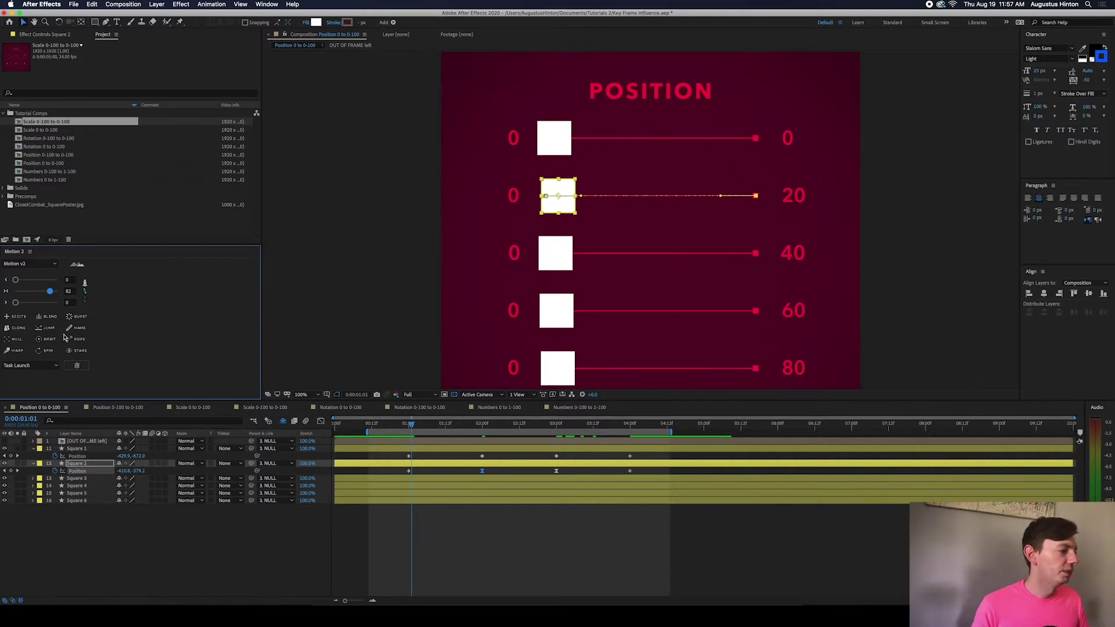
{"action": "key", "text": "super+z"}
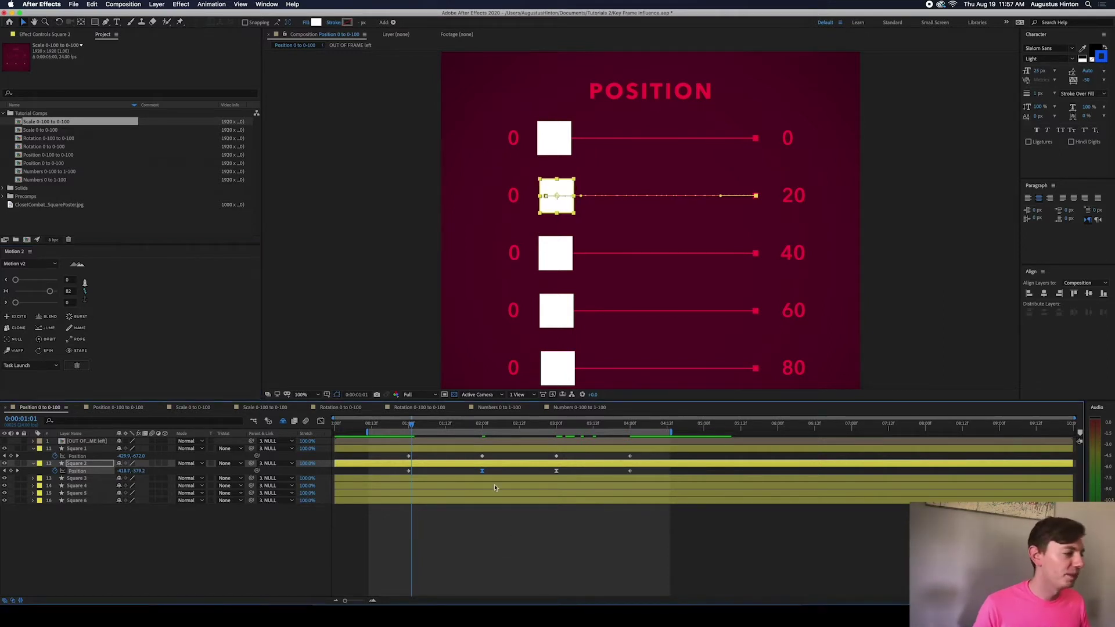
Select Square 1's Position keyframes, magnify the composition to 200% around the top two squares, and scrub to 0:00:02:01.
{"action": "left_click_drag", "start_coordinate": [451, 427], "coordinate": [424, 452]}
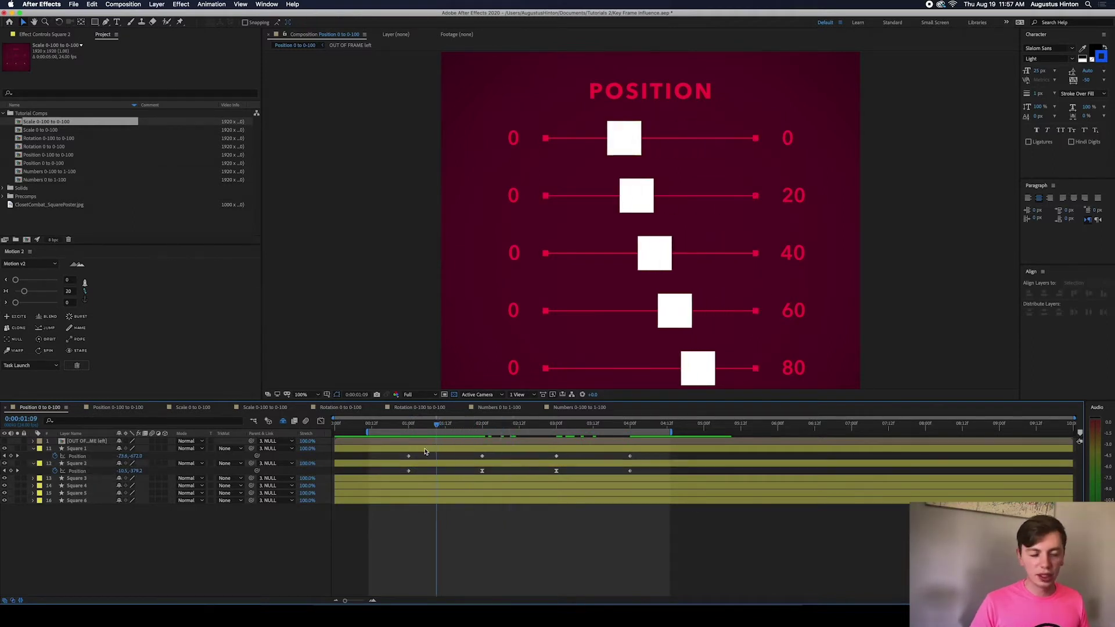
{"action": "left_click_drag", "start_coordinate": [395, 452], "coordinate": [659, 458]}
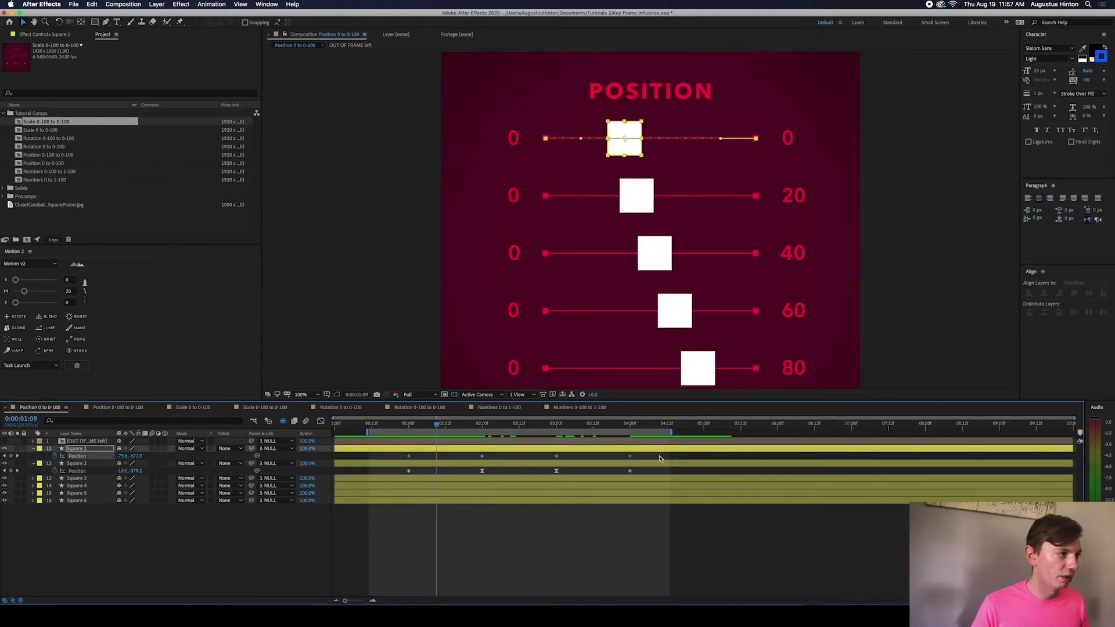
{"action": "scroll", "coordinate": [648, 304], "scroll_direction": "up", "scroll_amount": 3}
{"action": "scroll", "coordinate": [648, 303], "scroll_direction": "down", "scroll_amount": 1}
{"action": "left_click_drag", "start_coordinate": [649, 255], "coordinate": [662, 326]}
{"action": "left_click_drag", "start_coordinate": [422, 423], "coordinate": [484, 425]}
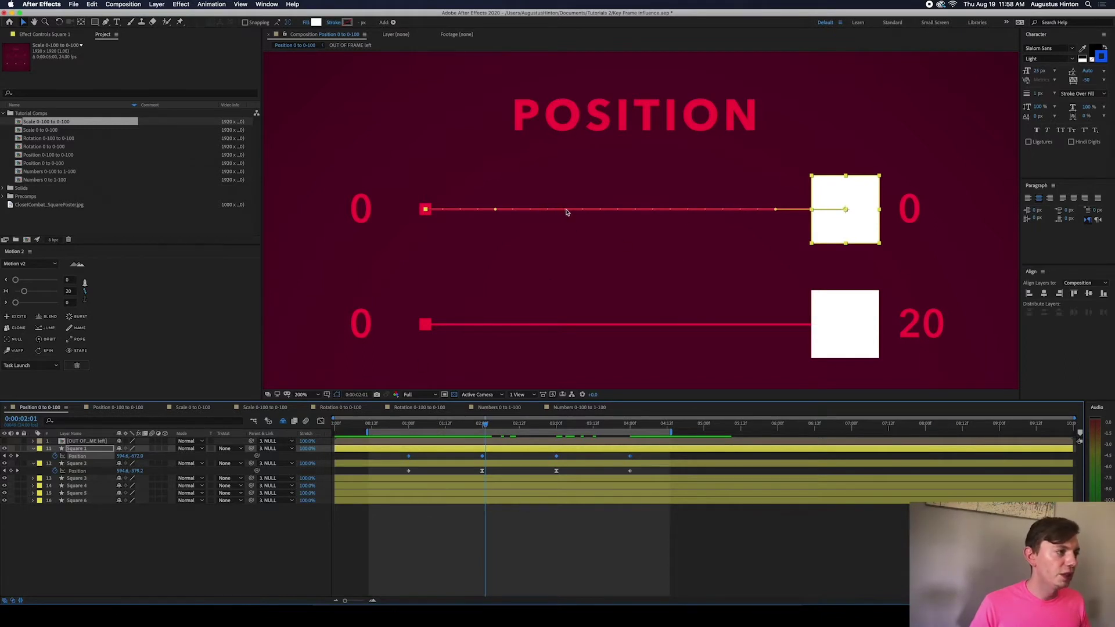
Preview the movement of the top two squares starting from 0:00:00:22.
{"action": "left_click", "coordinate": [406, 424]}
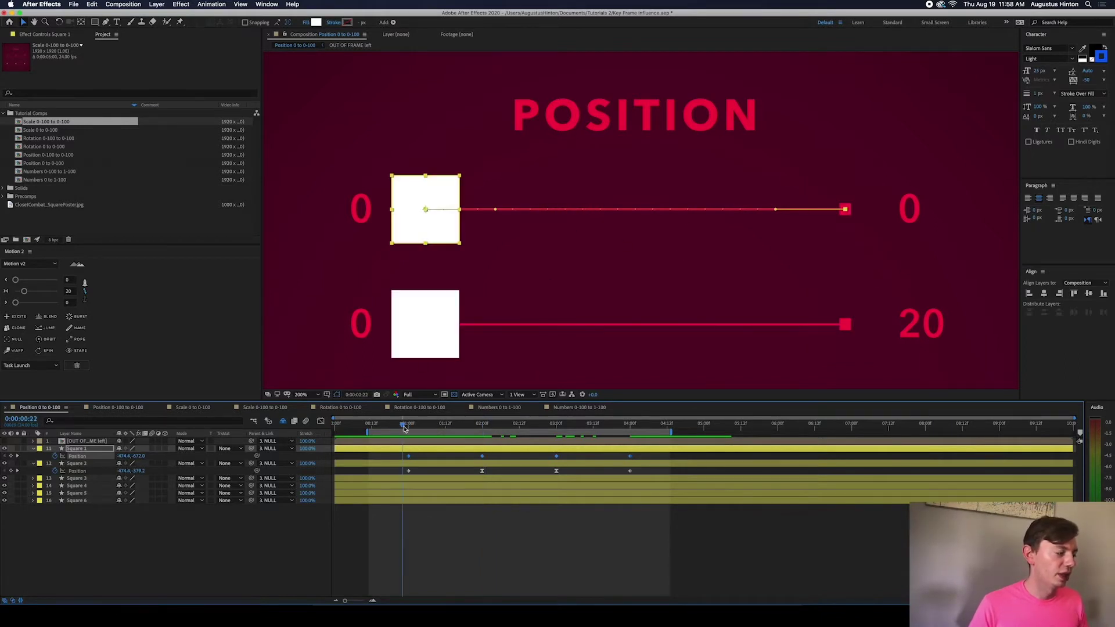
{"action": "key", "text": "space"}
{"action": "key", "text": "space"}
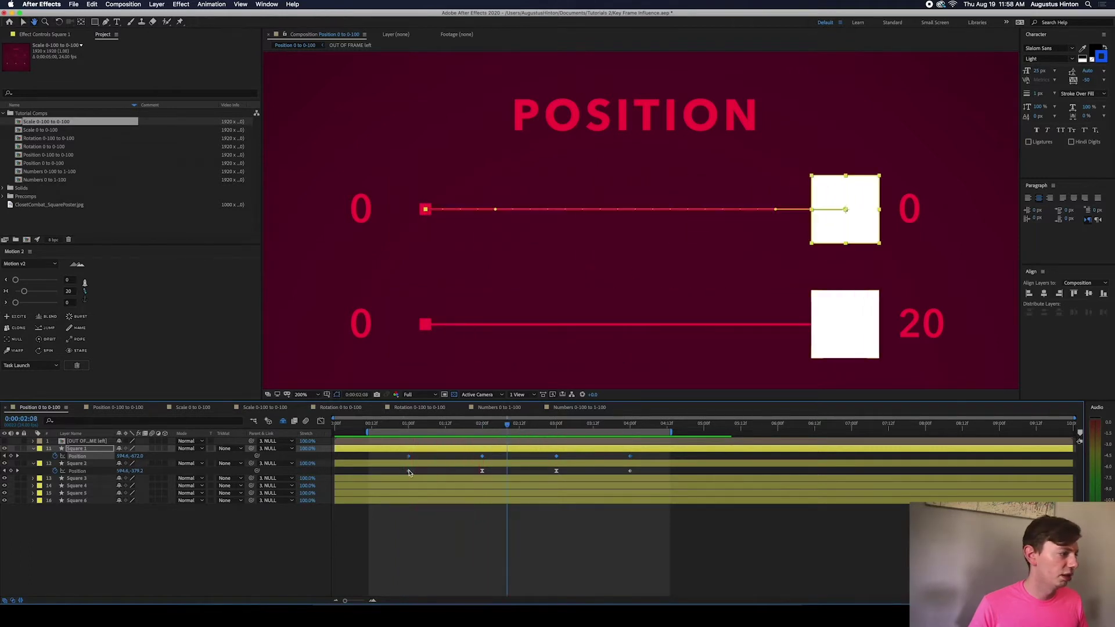
Hide Square 2, show it again, and play the animation from 0:00:01:01 to compare it with Square 1.
{"action": "left_click", "coordinate": [5, 463]}
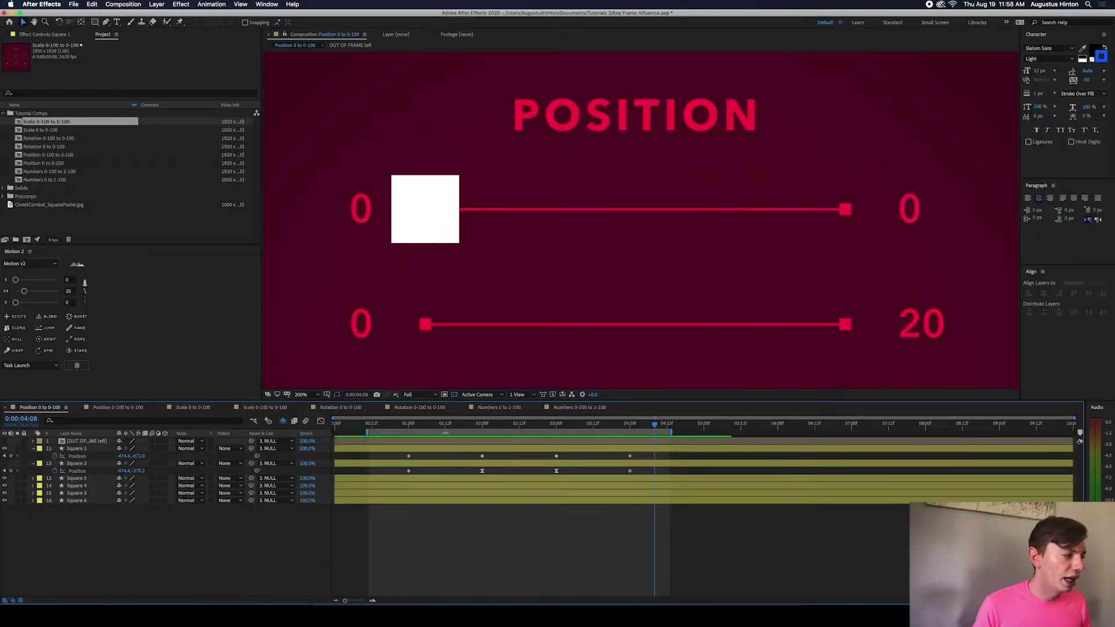
{"action": "left_click_drag", "start_coordinate": [470, 427], "coordinate": [411, 427]}
{"action": "left_click", "coordinate": [4, 463]}
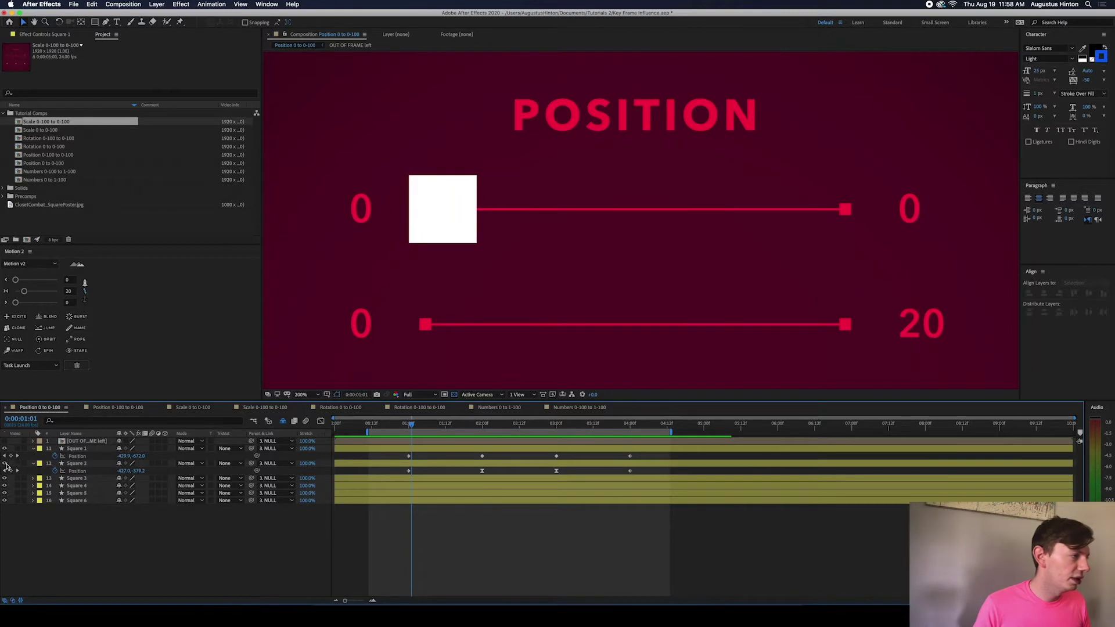
{"action": "key", "text": "space"}
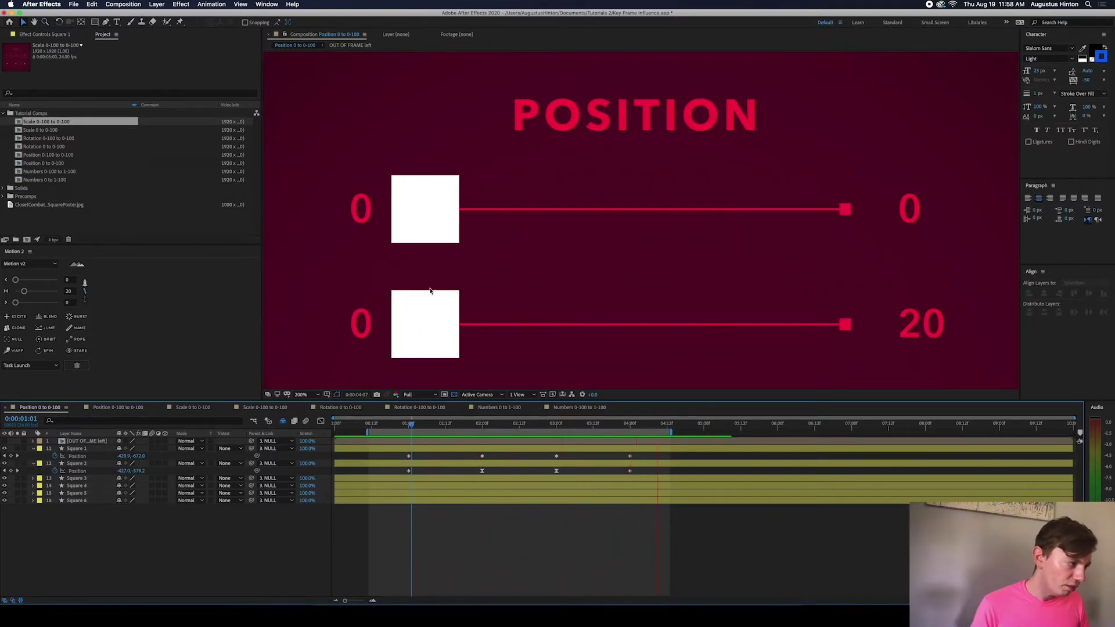
{"action": "key", "text": "space"}
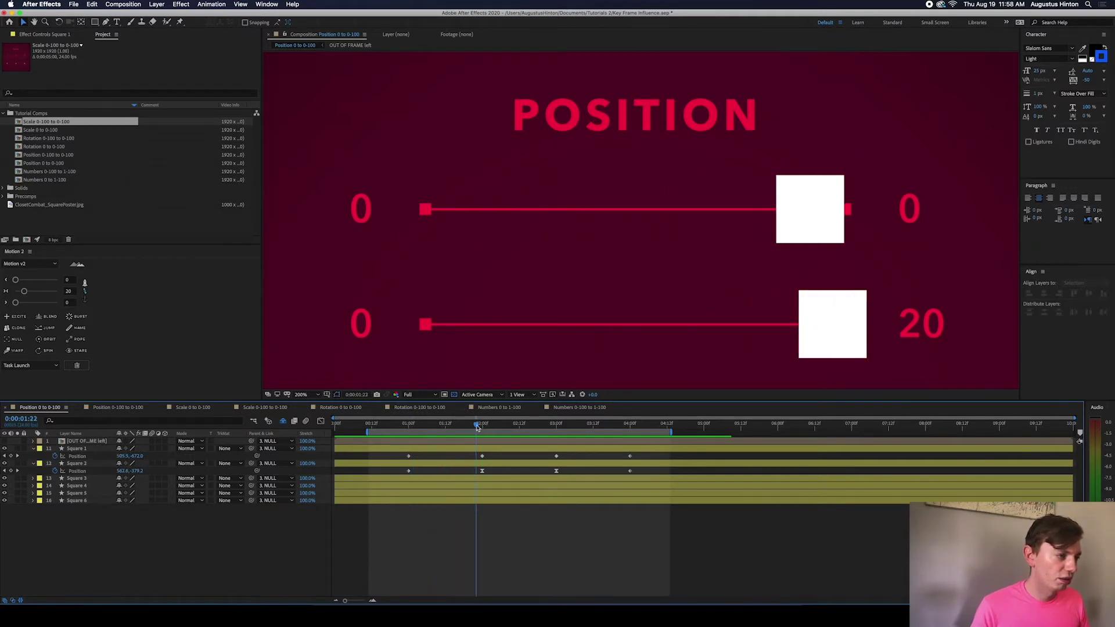
Scrub through the outward and return moves to compare the spacing of Square 1 and Square 2, ending at 0:00:01:18.
{"action": "left_click_drag", "start_coordinate": [477, 424], "coordinate": [458, 424]}
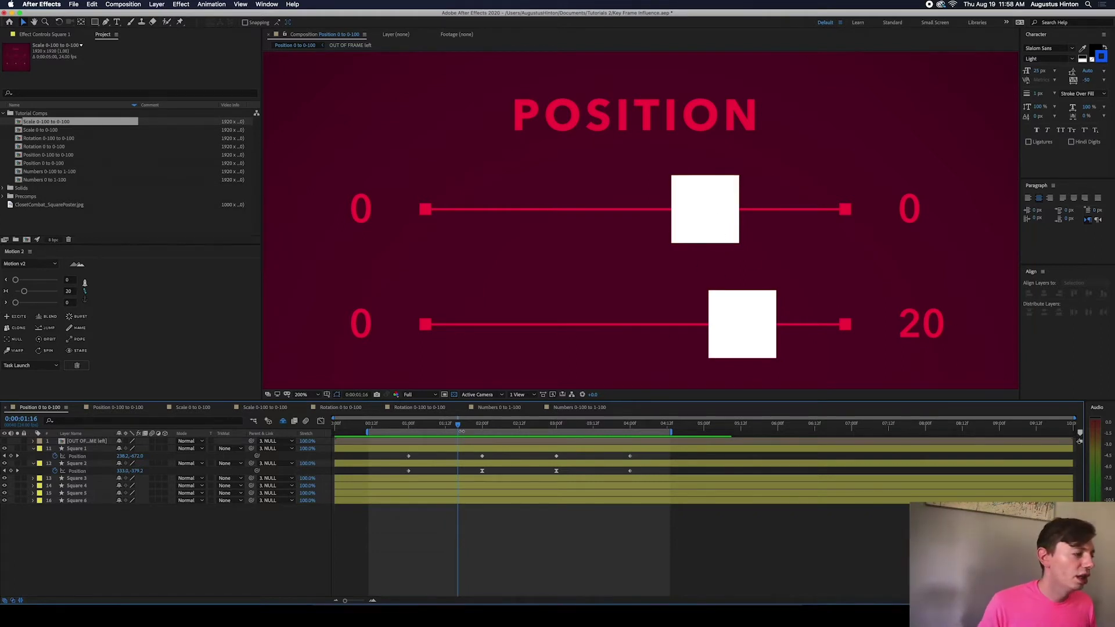
{"action": "left_click_drag", "start_coordinate": [464, 425], "coordinate": [572, 432]}
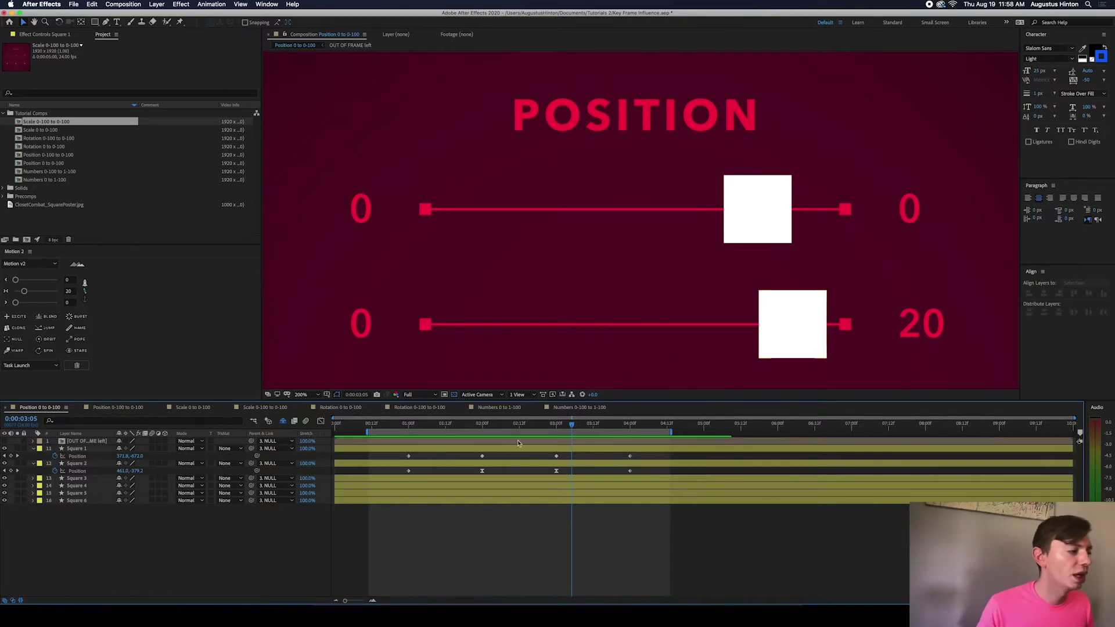
{"action": "left_click", "coordinate": [466, 427]}
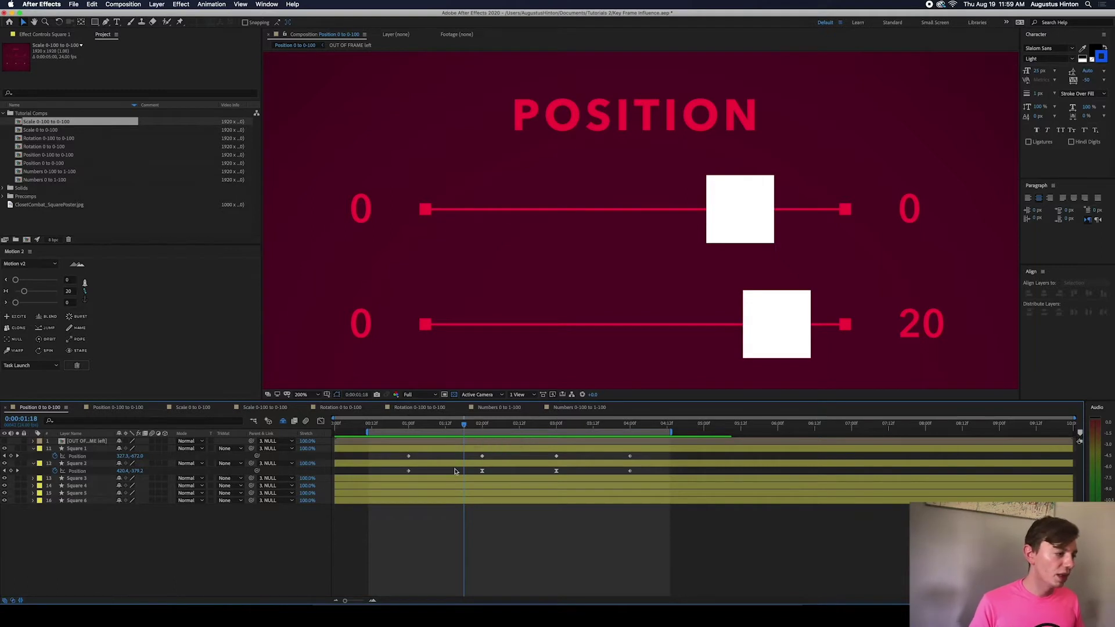
Select Square 2's Position keyframe at two seconds and display its speed curve in the Graph Editor.
{"action": "left_click", "coordinate": [482, 471]}
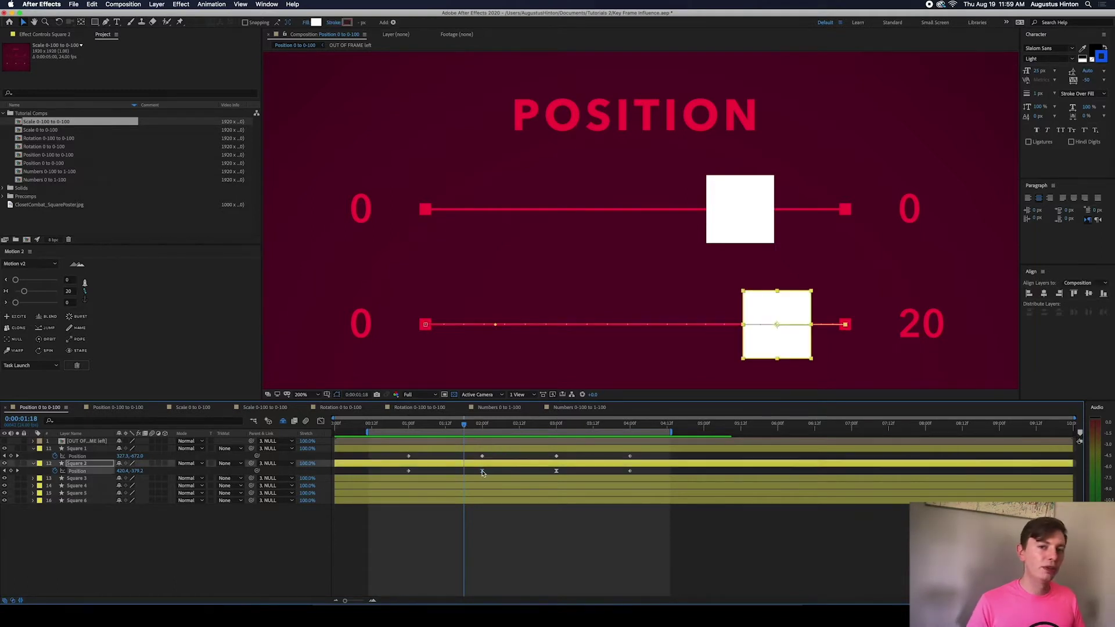
{"action": "left_click", "coordinate": [321, 423]}
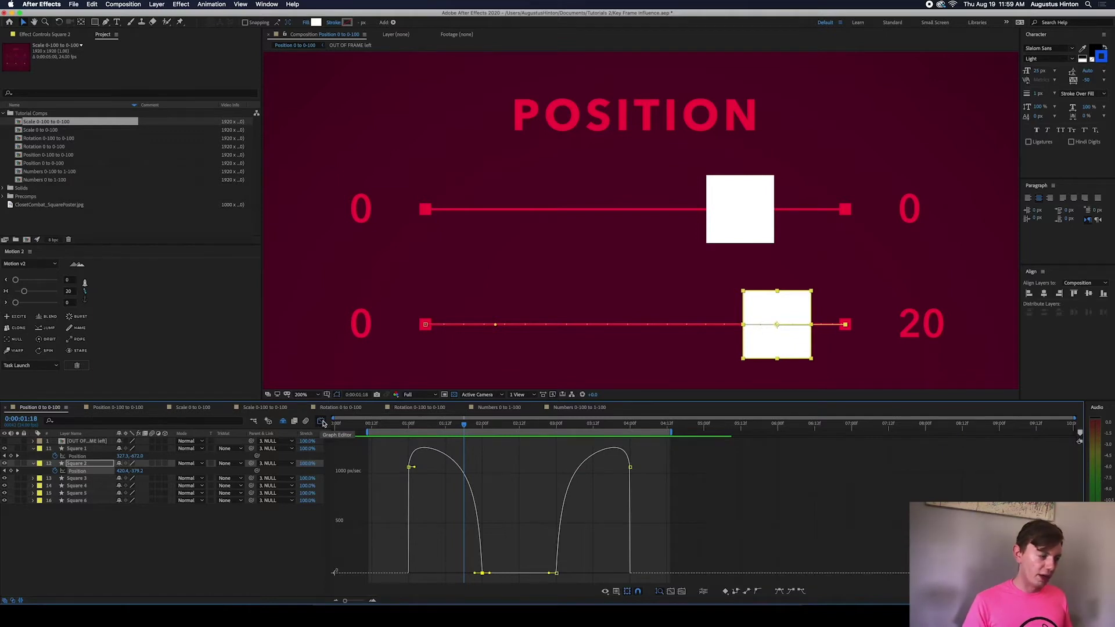
{"action": "left_click", "coordinate": [322, 422]}
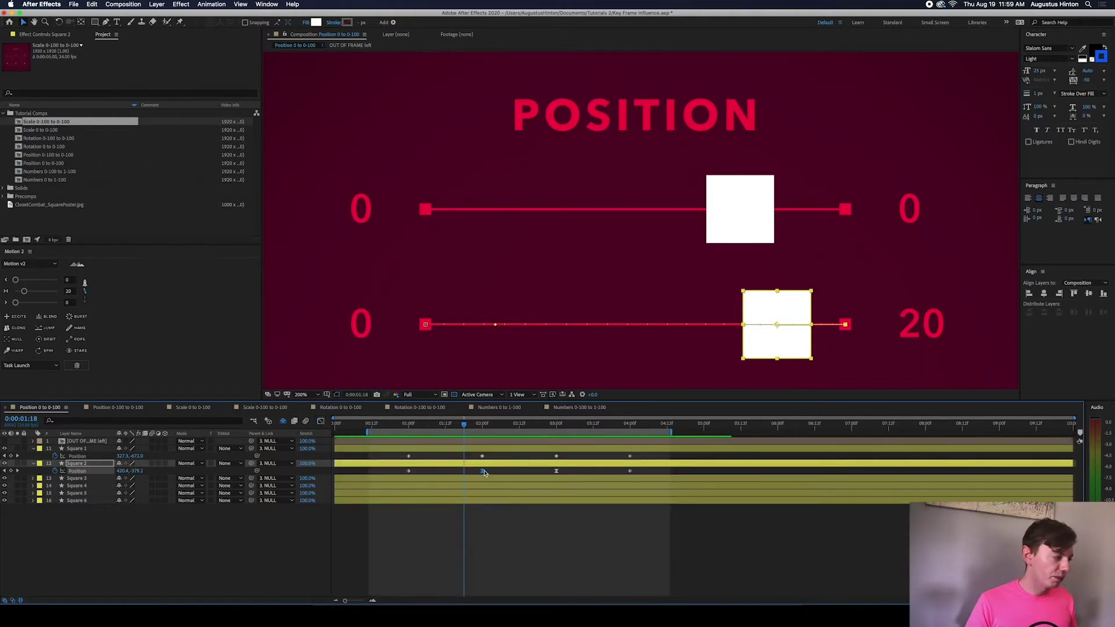
{"action": "left_click", "coordinate": [320, 423]}
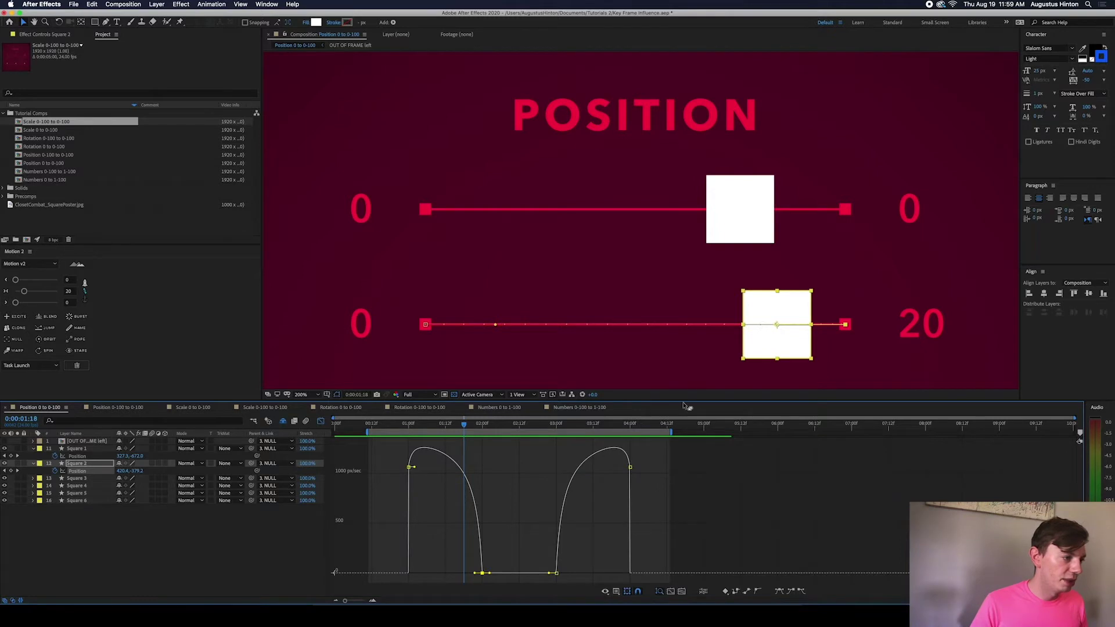
Enlarge the Graph Editor around Square 2's Position curve and switch it to the value graph.
{"action": "left_click_drag", "start_coordinate": [684, 402], "coordinate": [679, 313]}
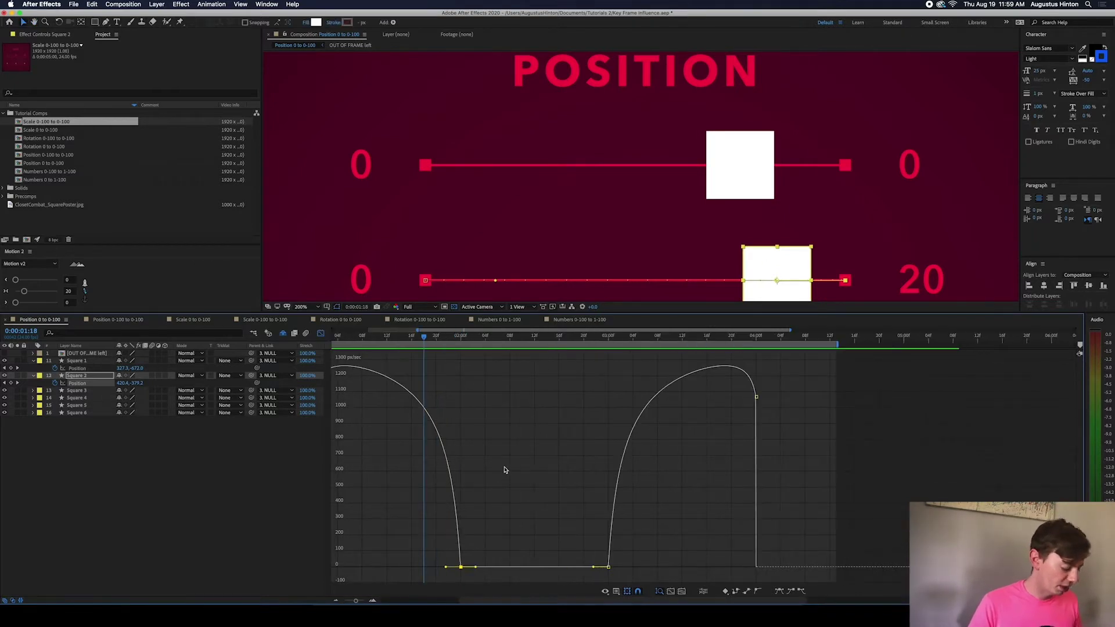
{"action": "scroll", "coordinate": [533, 450], "scroll_direction": "left", "scroll_amount": 5}
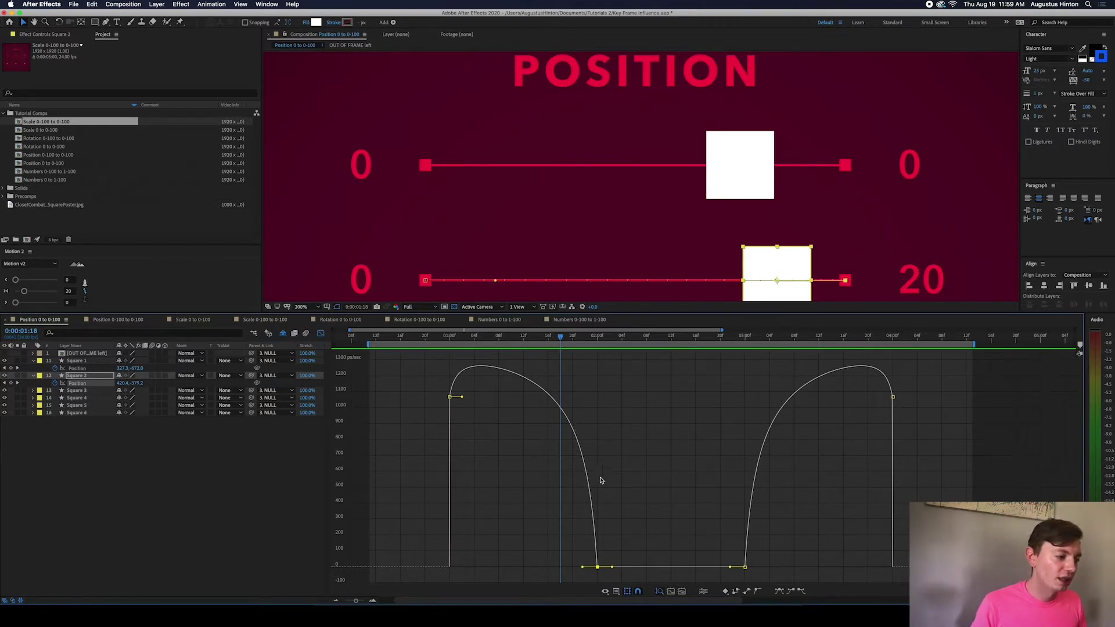
{"action": "left_click", "coordinate": [617, 591]}
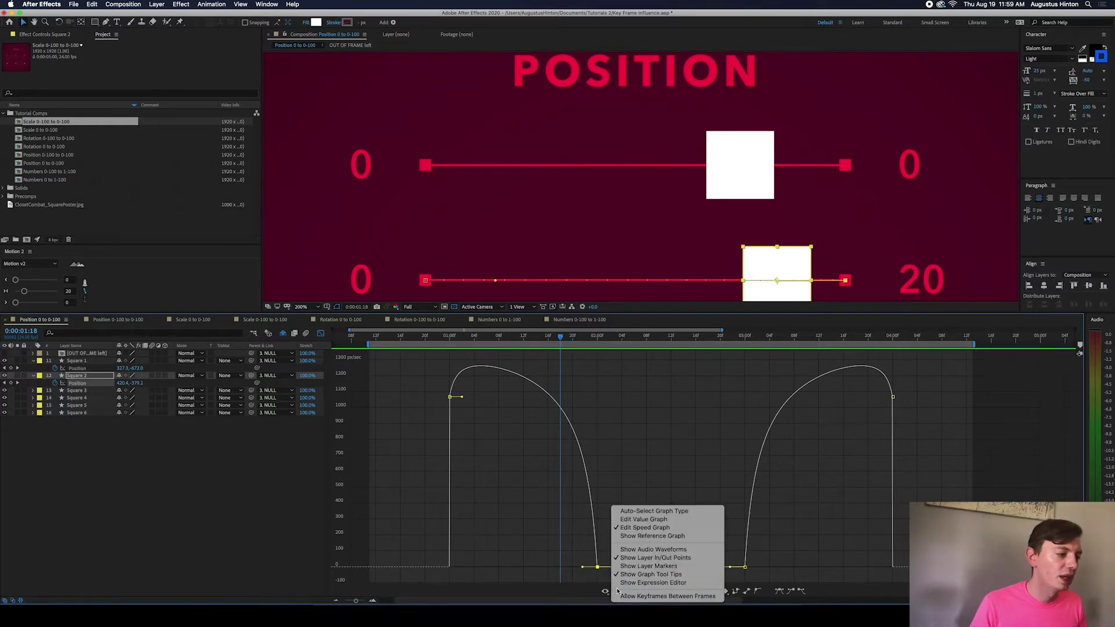
{"action": "left_click", "coordinate": [645, 519]}
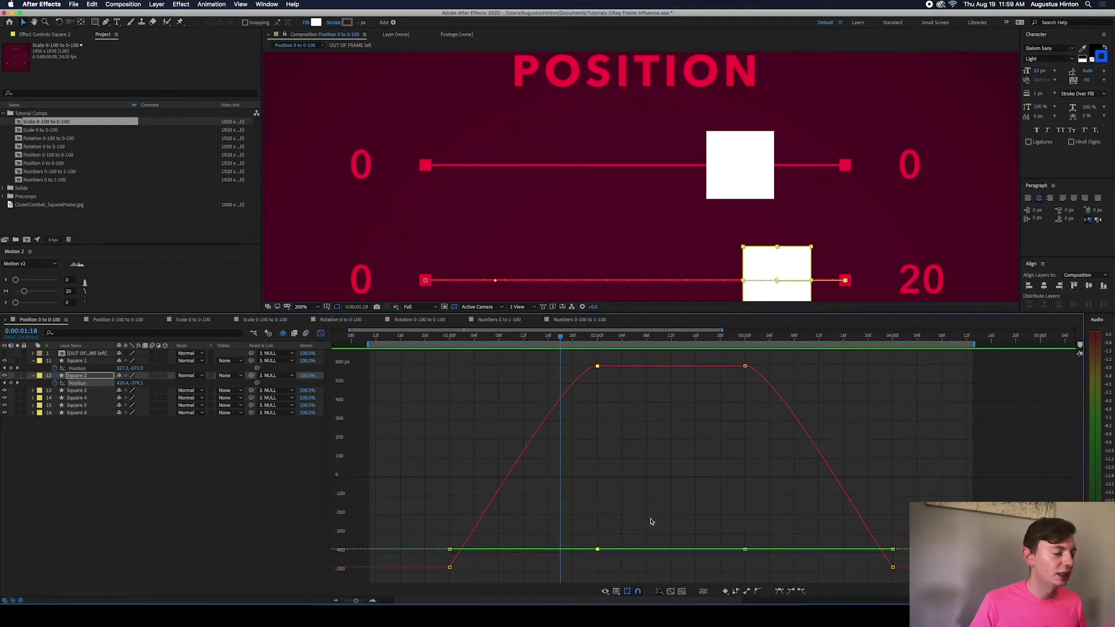
Switch Square 2's Position curve to the speed graph and move the current time to the keyframe at 0:00:01:00.
{"action": "left_click", "coordinate": [616, 591]}
{"action": "left_click", "coordinate": [641, 530]}
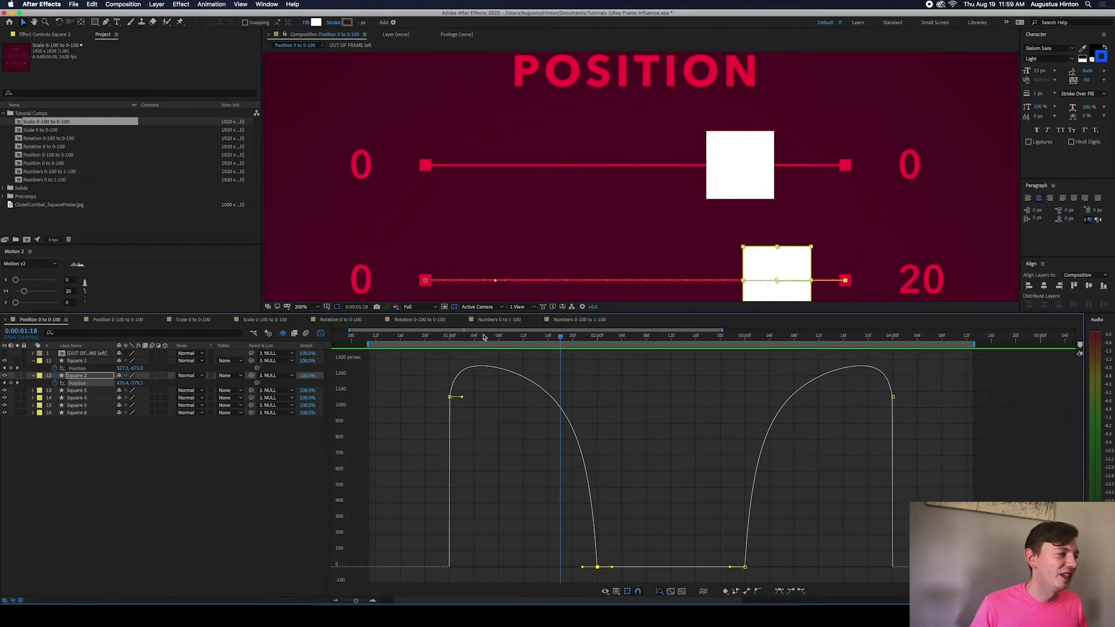
{"action": "left_click", "coordinate": [461, 338]}
{"action": "left_click_drag", "start_coordinate": [461, 338], "coordinate": [450, 338]}
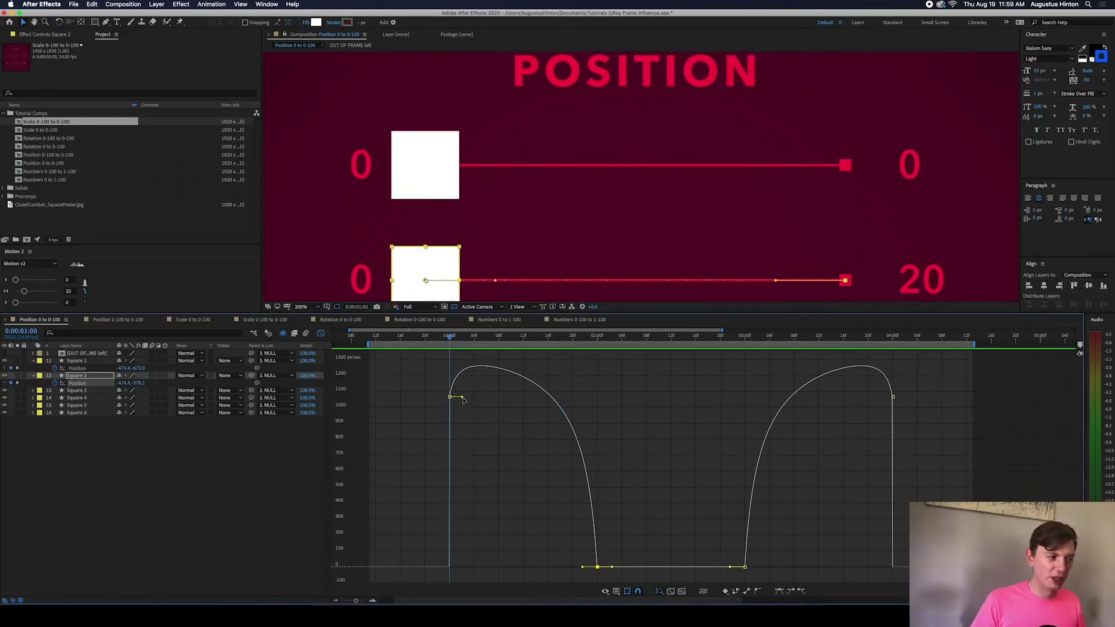
Try shortening the outgoing influence handle of Square 2's one-second keyframe, undo it, and scrub to 0:00:01:16.
{"action": "left_click_drag", "start_coordinate": [463, 398], "coordinate": [451, 398]}
{"action": "key", "text": "super+z"}
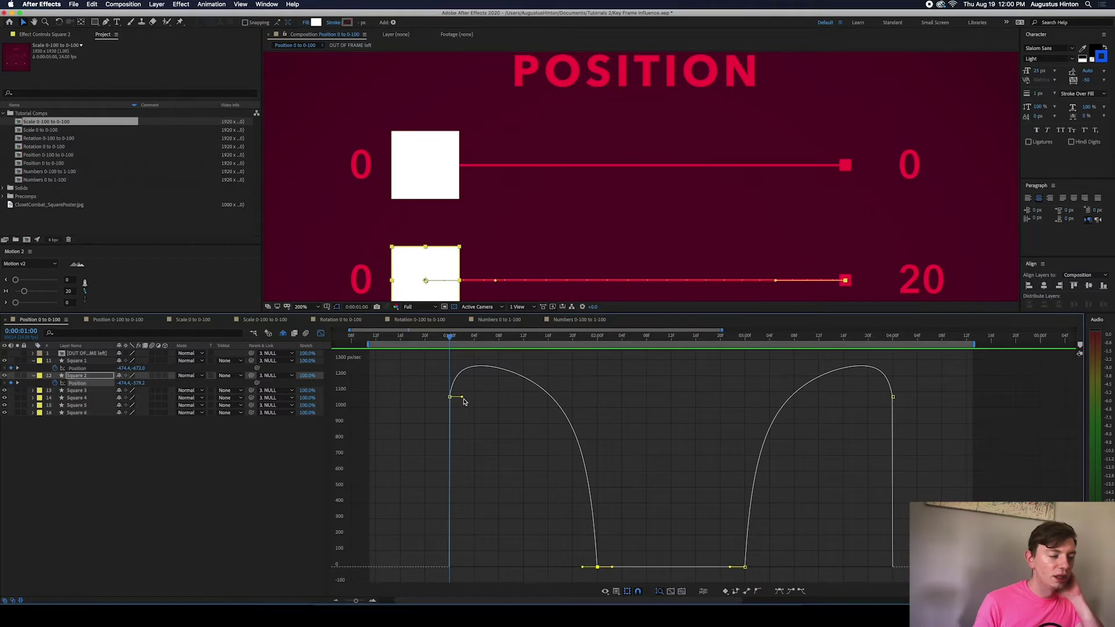
{"action": "left_click_drag", "start_coordinate": [474, 335], "coordinate": [548, 335]}
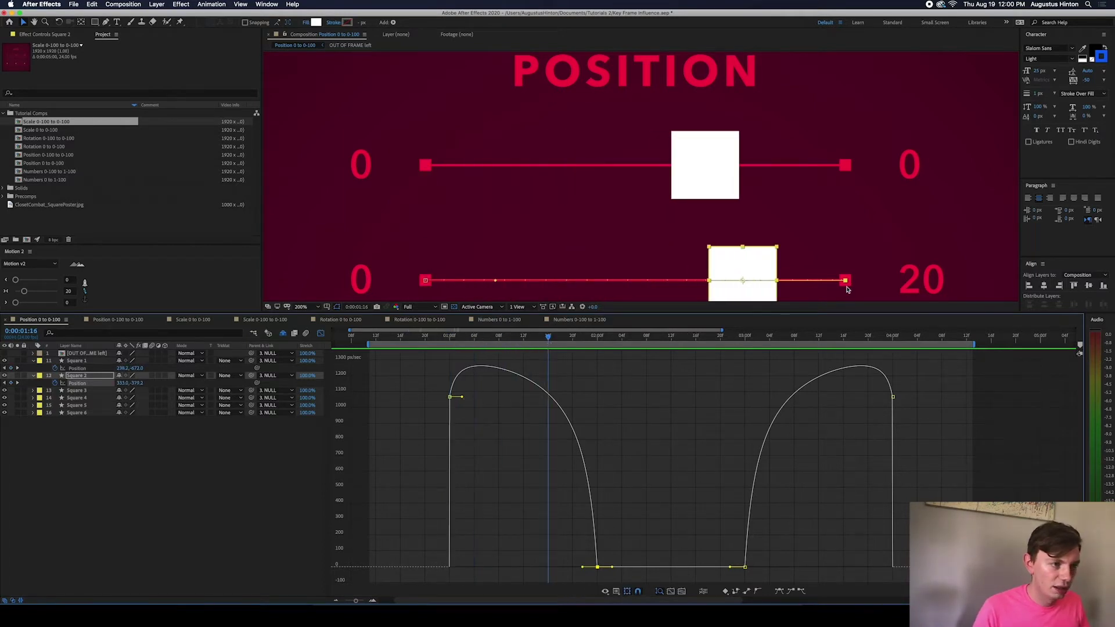
Nudge the incoming handle of Square 2's two-second keyframe to about 20% influence and scrub back to 0:00:01:12.
{"action": "left_click_drag", "start_coordinate": [584, 548], "coordinate": [594, 520]}
{"action": "mouse_move", "coordinate": [608, 568]}
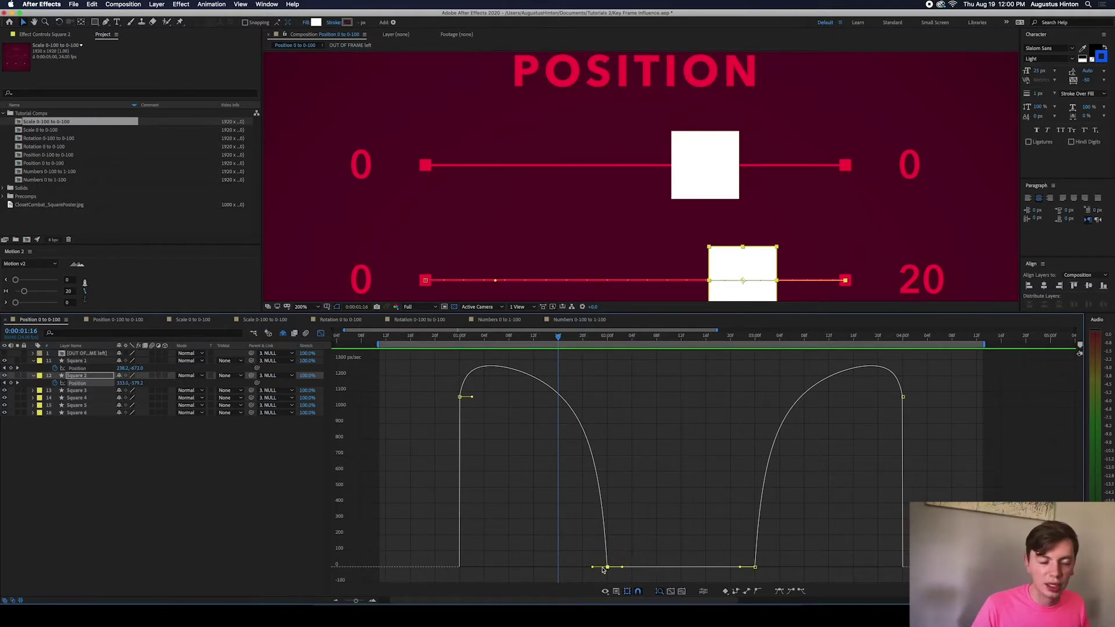
{"action": "left_click_drag", "start_coordinate": [593, 569], "coordinate": [593, 571]}
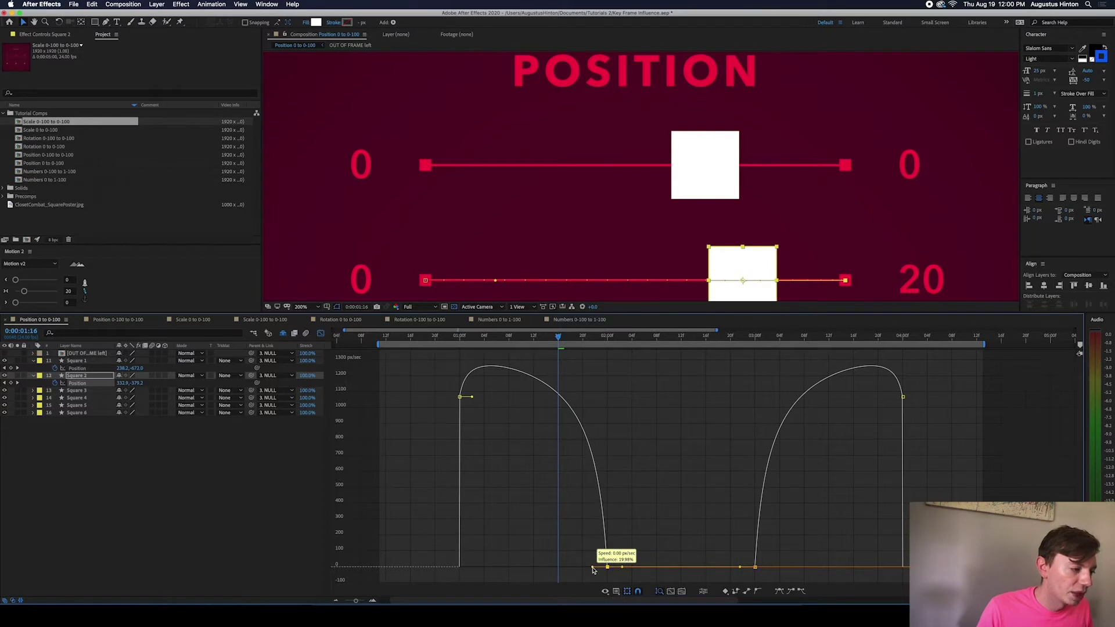
{"action": "left_click_drag", "start_coordinate": [593, 570], "coordinate": [593, 570]}
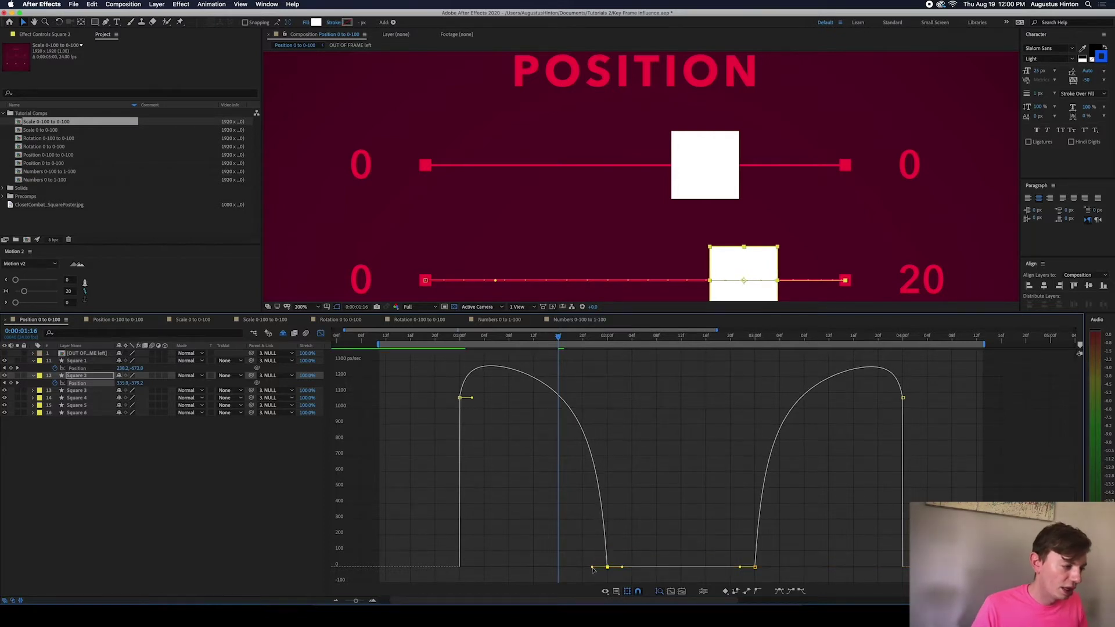
{"action": "left_click_drag", "start_coordinate": [559, 336], "coordinate": [534, 338]}
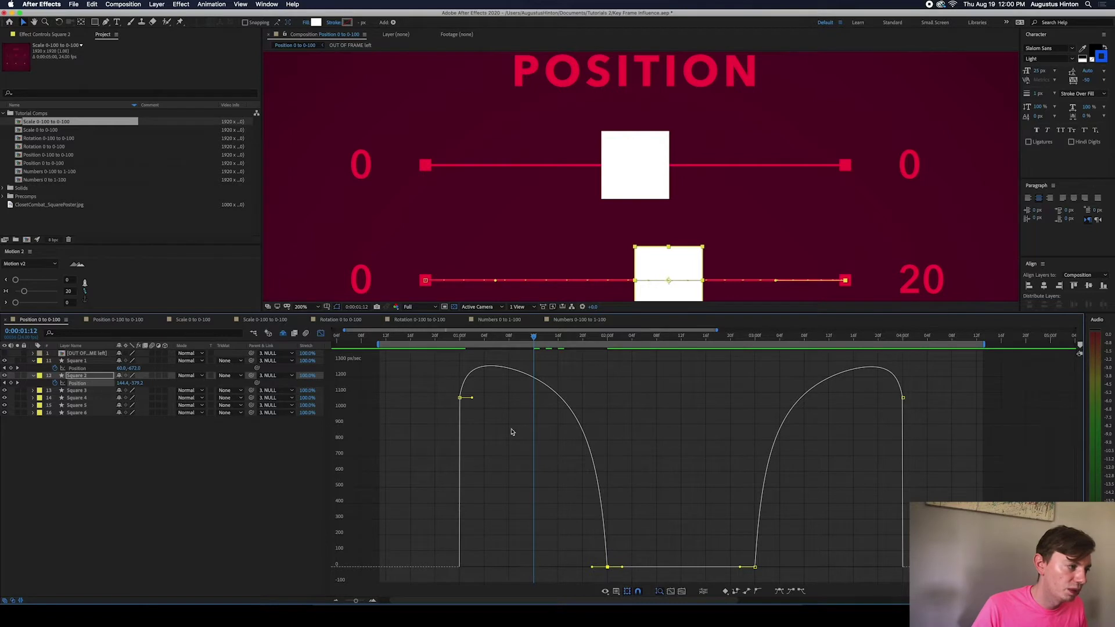
Try two longer incoming influence handles on Square 2's two-second Position keyframe, undoing each change.
{"action": "left_click_drag", "start_coordinate": [592, 568], "coordinate": [532, 570]}
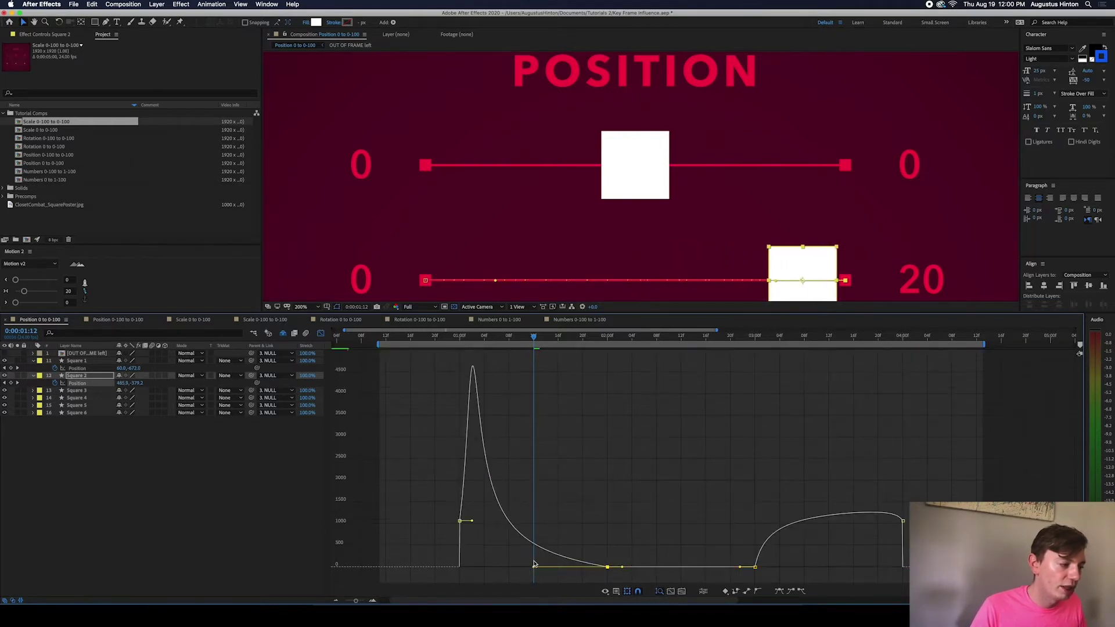
{"action": "key", "text": "super+z"}
{"action": "left_click_drag", "start_coordinate": [592, 567], "coordinate": [566, 571]}
{"action": "key", "text": "super+z"}
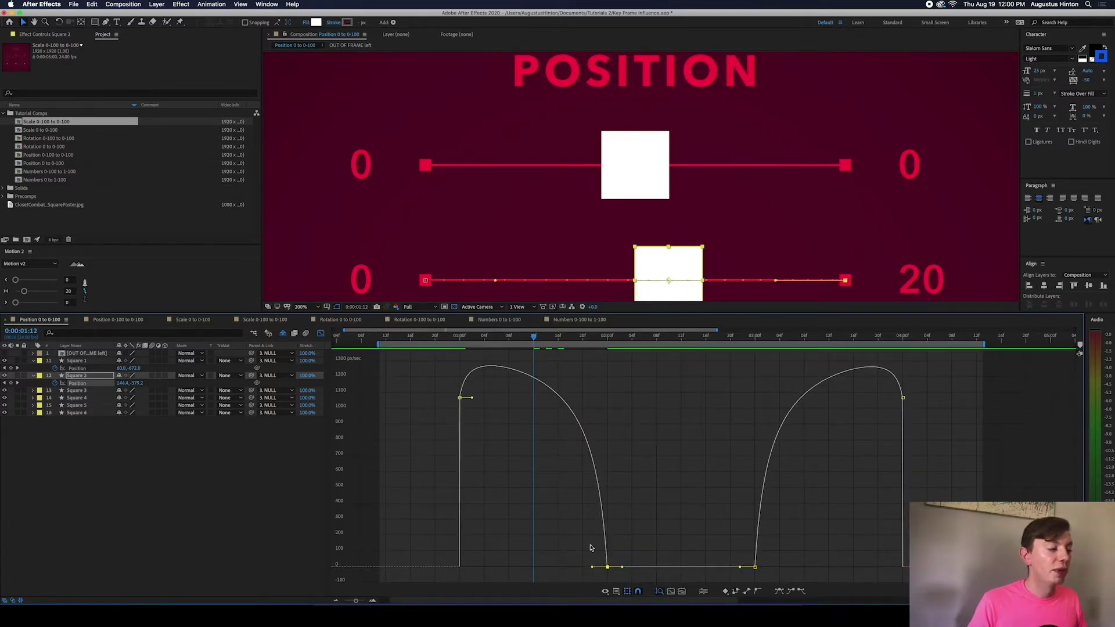
Scrub Square 2's outward move from 0:00:01:05 to 0:00:01:22 to compare its motion with the speed curve.
{"action": "left_click_drag", "start_coordinate": [530, 338], "coordinate": [490, 338]}
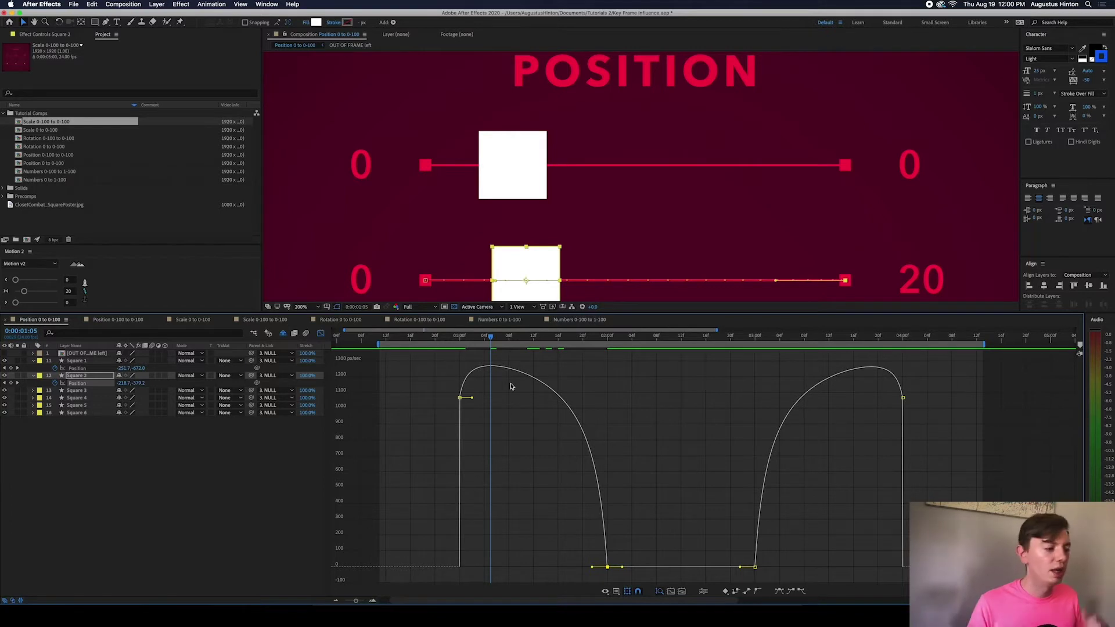
{"action": "left_click_drag", "start_coordinate": [495, 338], "coordinate": [552, 342]}
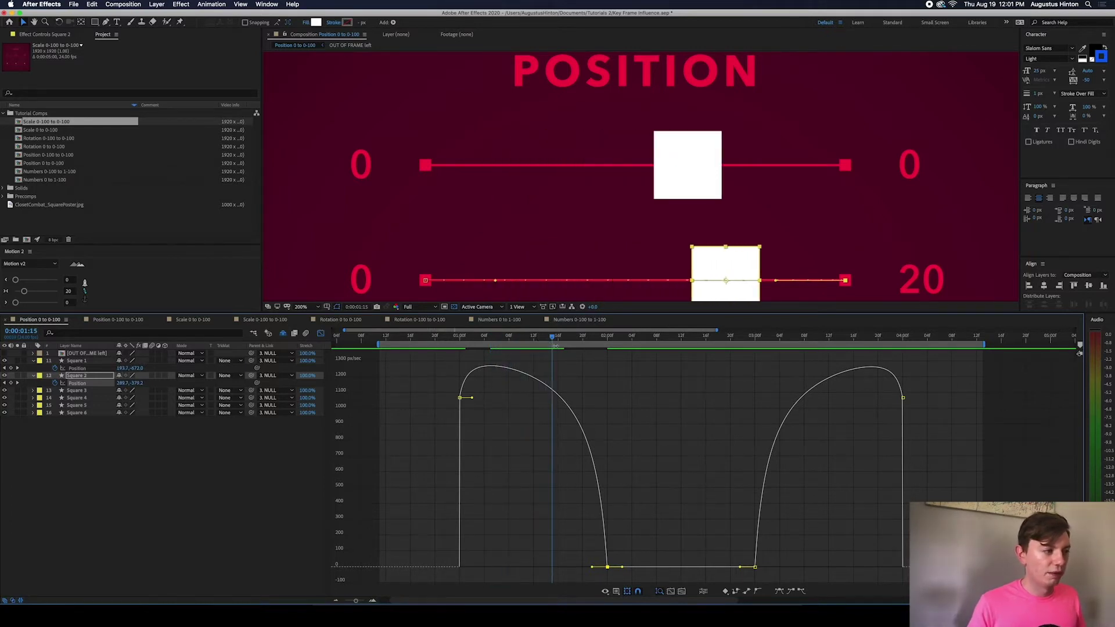
{"action": "left_click_drag", "start_coordinate": [555, 340], "coordinate": [597, 340]}
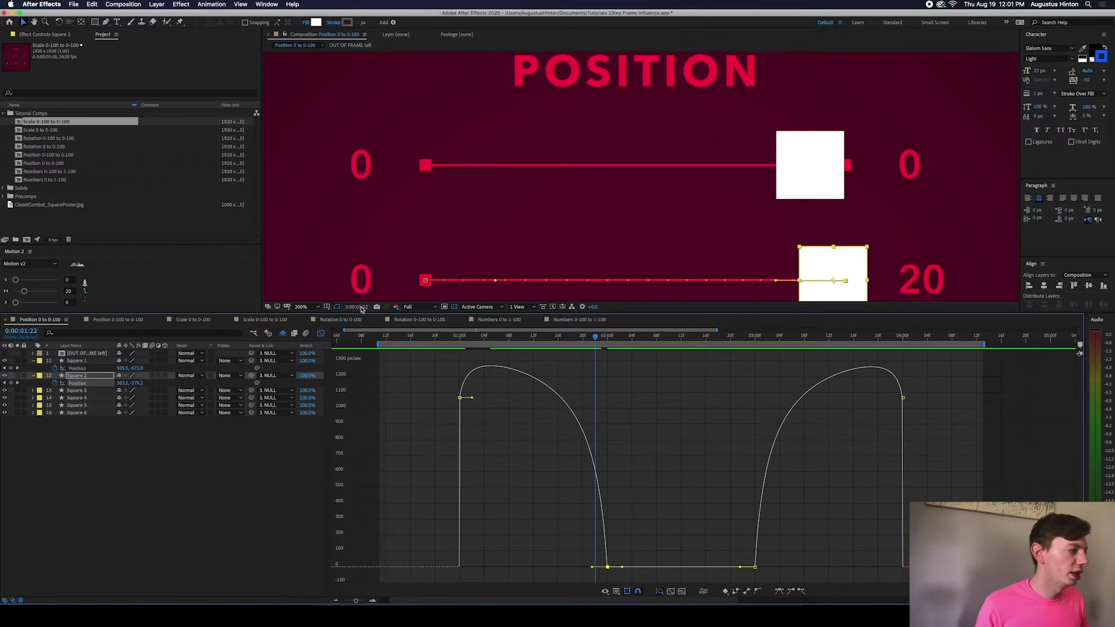
Close the Graph Editor, select the Square 6 layer with 100 influence, and reveal its Position keyframes.
{"action": "left_click", "coordinate": [320, 334]}
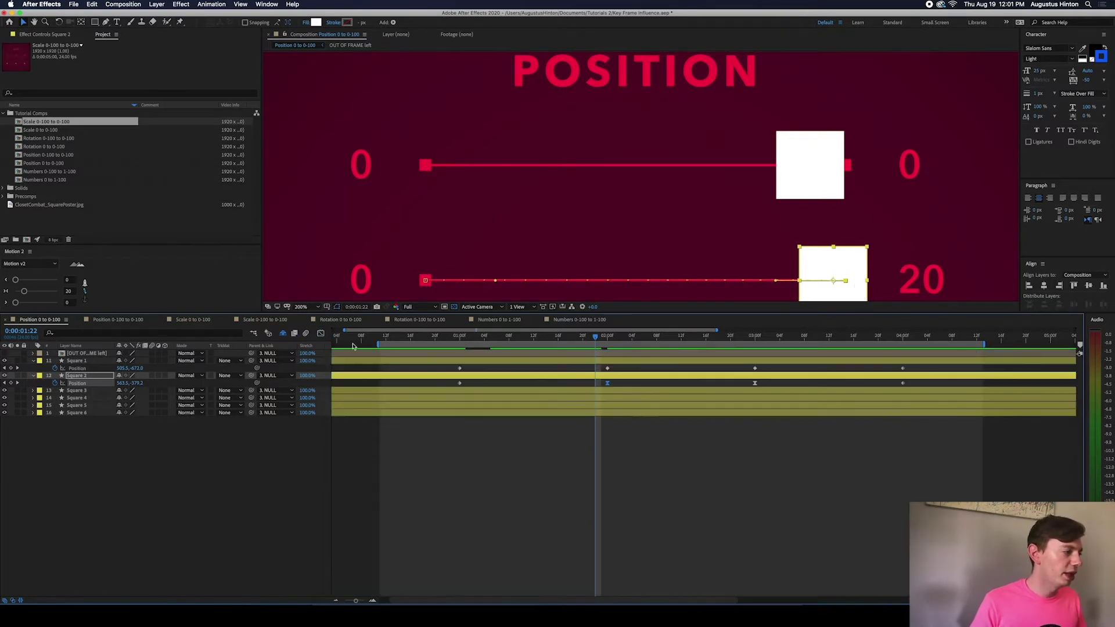
{"action": "left_click", "coordinate": [74, 406]}
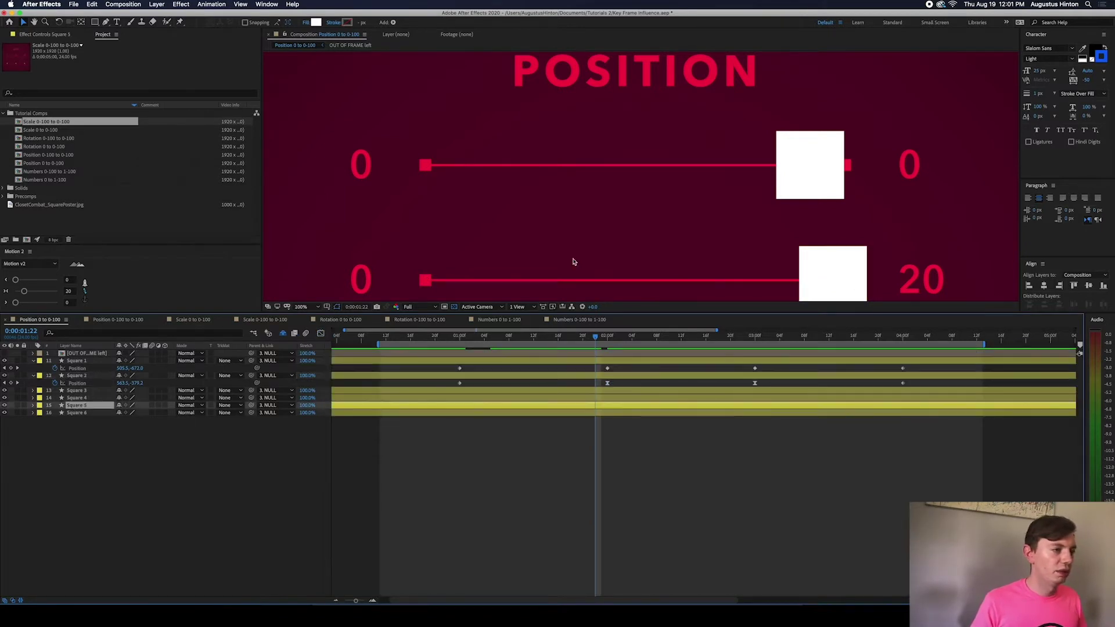
{"action": "scroll", "coordinate": [573, 262], "scroll_direction": "down", "scroll_amount": 4}
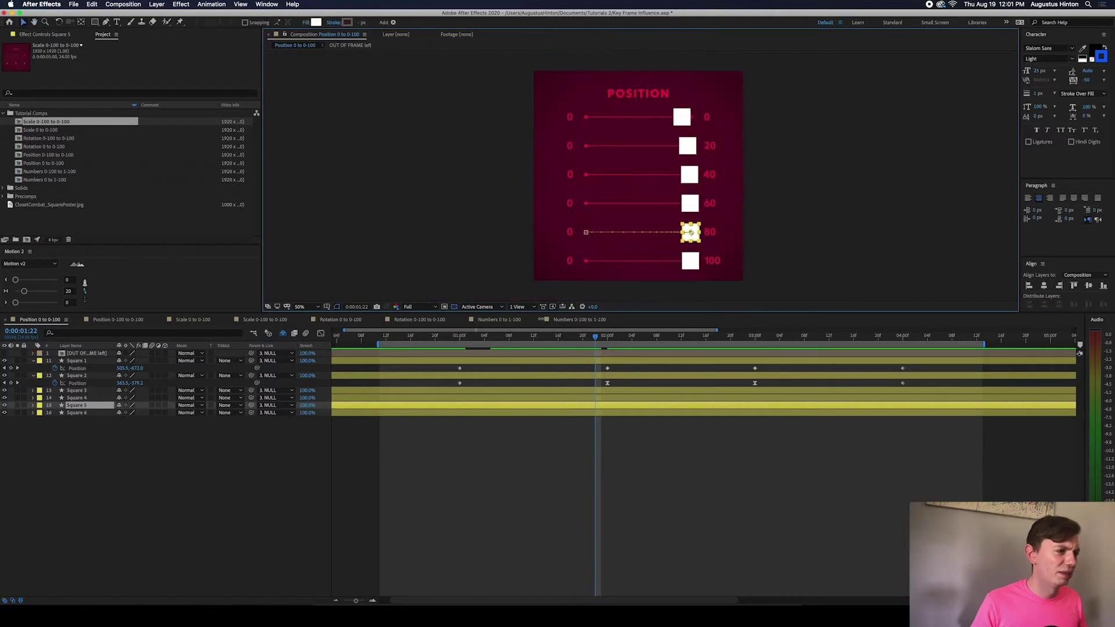
{"action": "key", "text": "period"}
{"action": "key", "text": "space"}
{"action": "left_click_drag", "start_coordinate": [632, 228], "coordinate": [634, 172]}
{"action": "left_click", "coordinate": [736, 287]}
{"action": "key", "text": "space"}
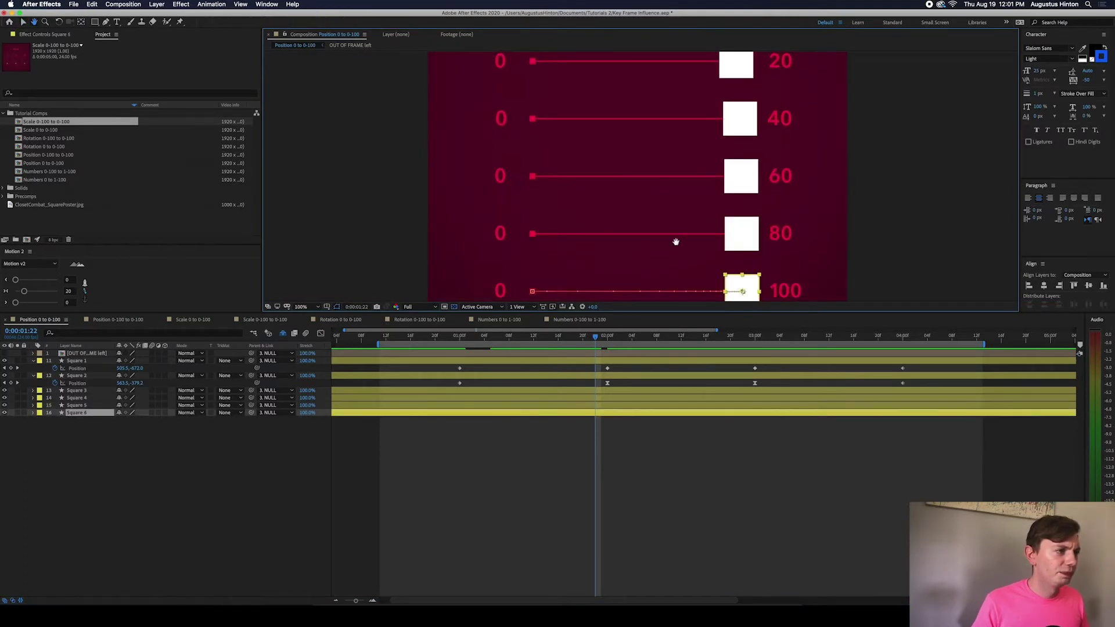
{"action": "left_click_drag", "start_coordinate": [676, 242], "coordinate": [677, 219]}
{"action": "key", "text": "p"}
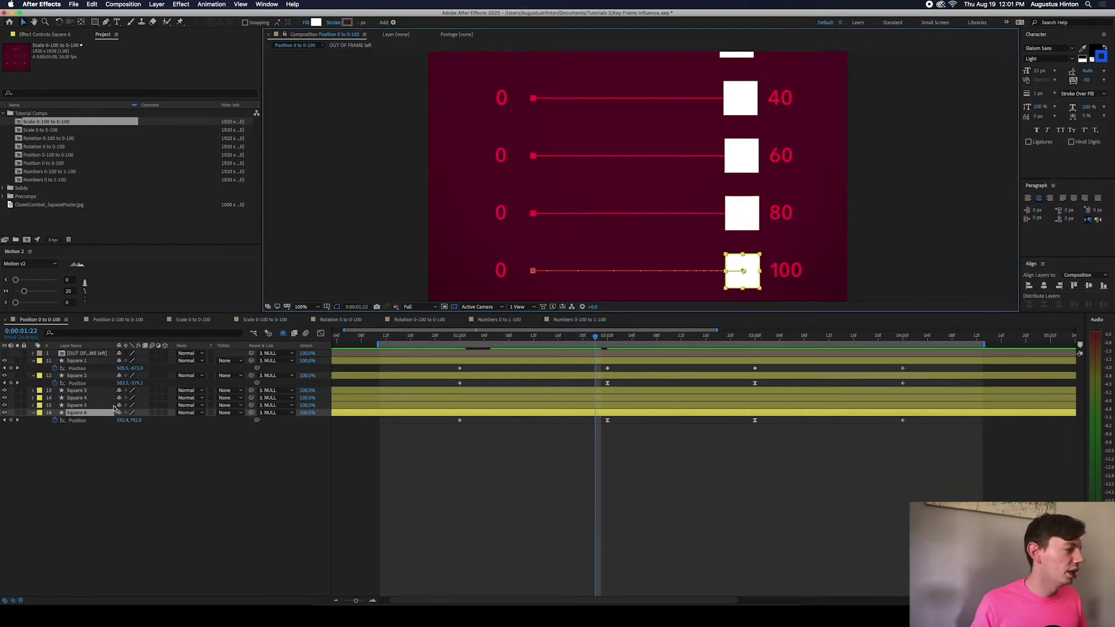
Frame the squares with 80 and 100 influence at 200% magnification and select the Square 6 layer.
{"action": "left_click", "coordinate": [608, 420]}
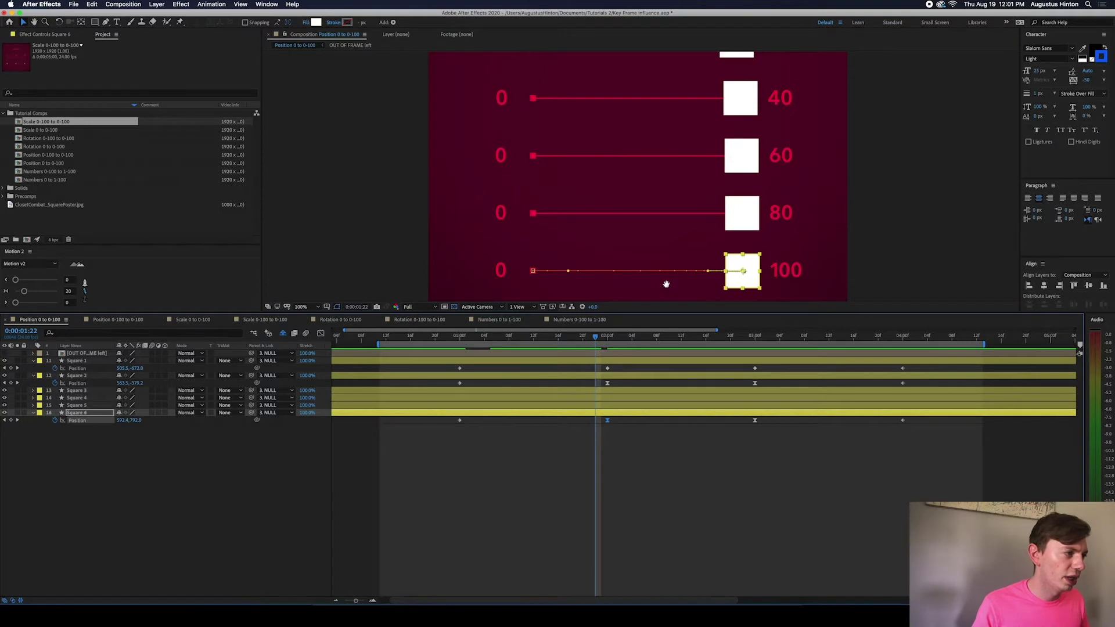
{"action": "left_click_drag", "start_coordinate": [666, 284], "coordinate": [681, 207]}
{"action": "left_click", "coordinate": [668, 472]}
{"action": "scroll", "coordinate": [667, 164], "scroll_direction": "up", "scroll_amount": 1}
{"action": "left_click_drag", "start_coordinate": [667, 164], "coordinate": [669, 151]}
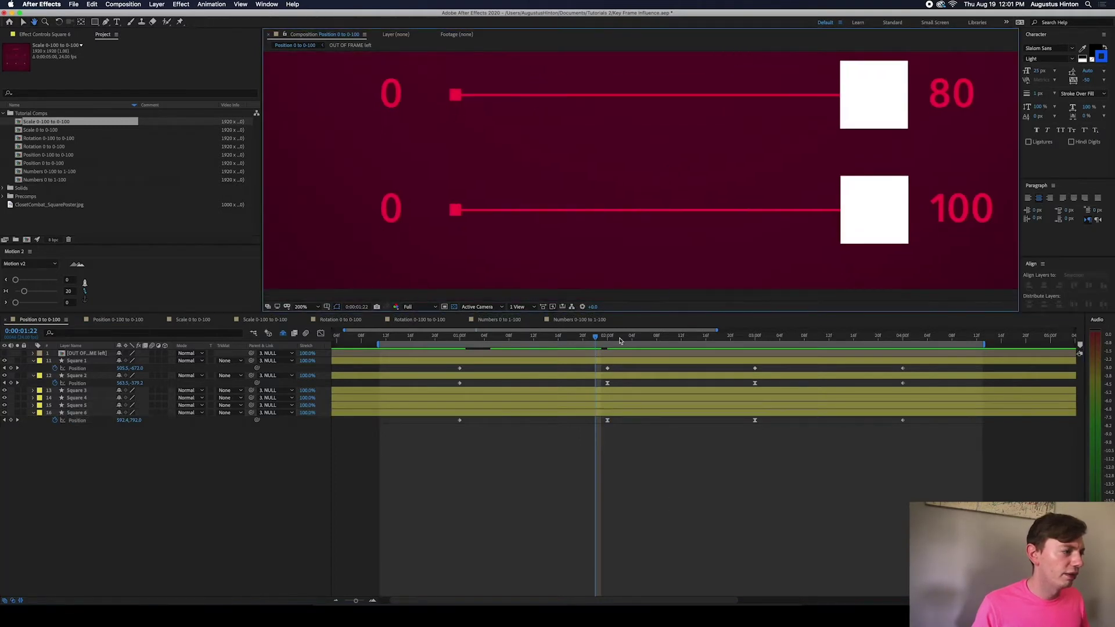
{"action": "left_click", "coordinate": [583, 414]}
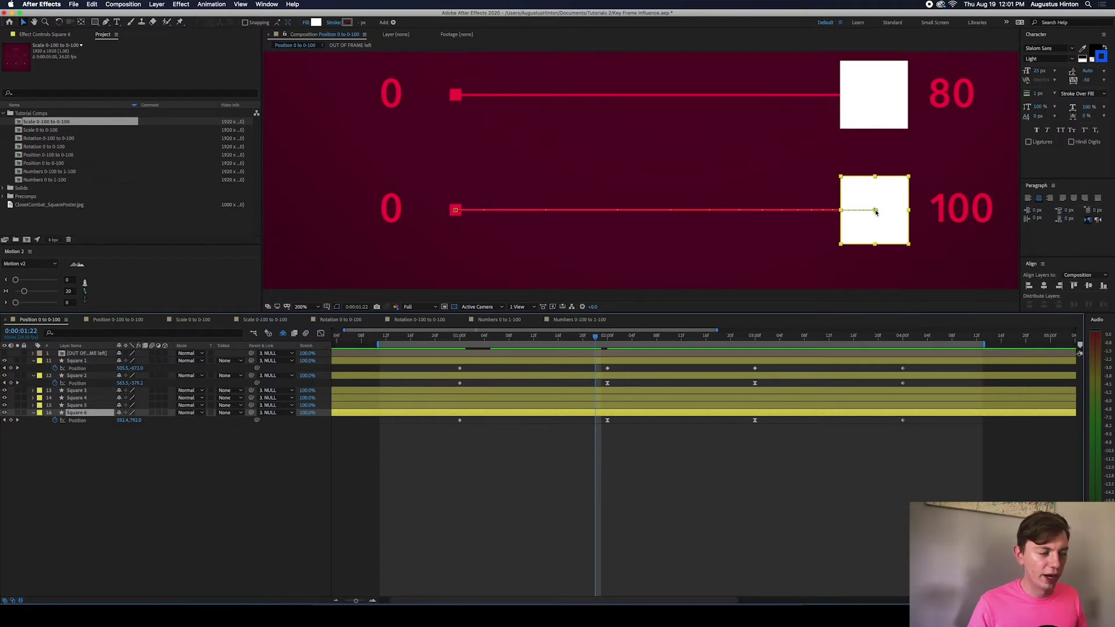
Play and scrub the animation to examine how Square 6 eases into its end position, stopping playback at 0:00:04:01.
{"action": "key", "text": "space"}
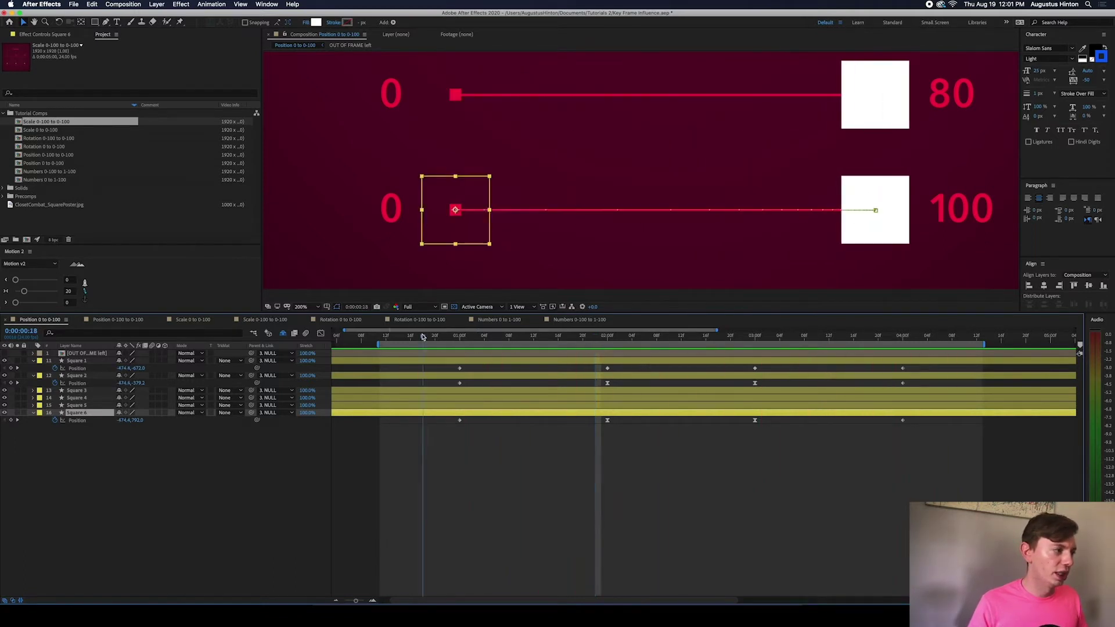
{"action": "left_click_drag", "start_coordinate": [641, 336], "coordinate": [608, 337]}
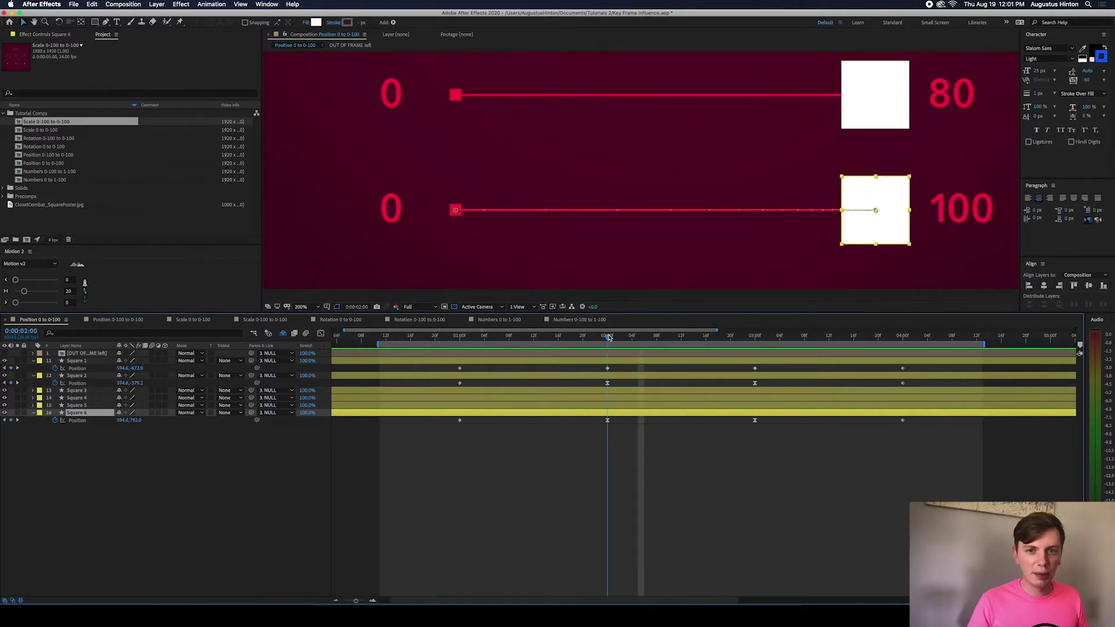
{"action": "left_click_drag", "start_coordinate": [609, 337], "coordinate": [515, 342]}
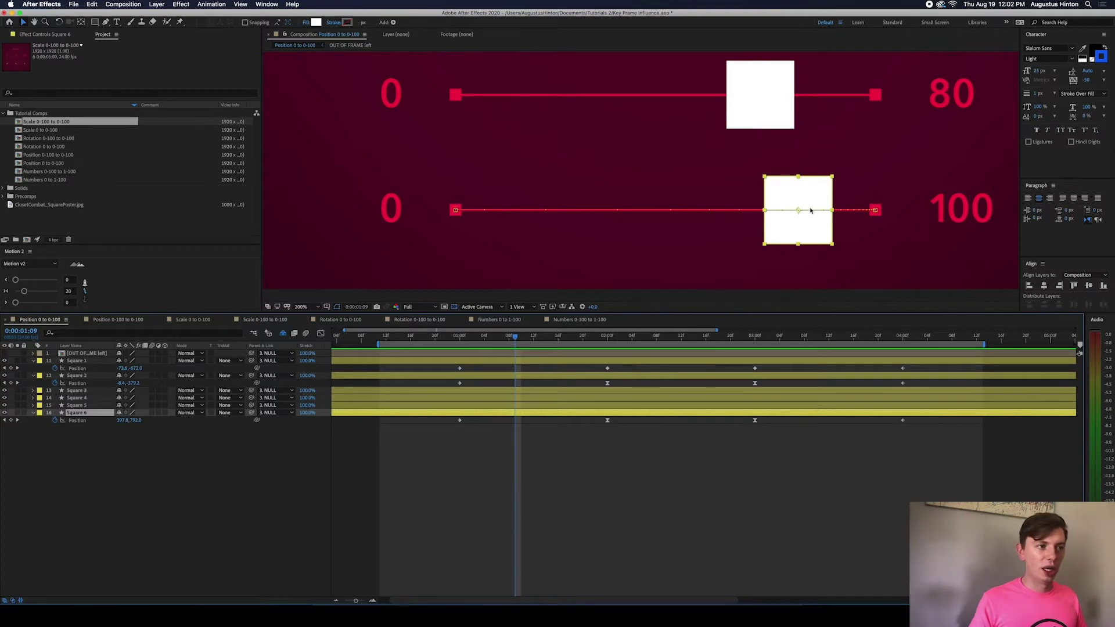
{"action": "key", "text": "space"}
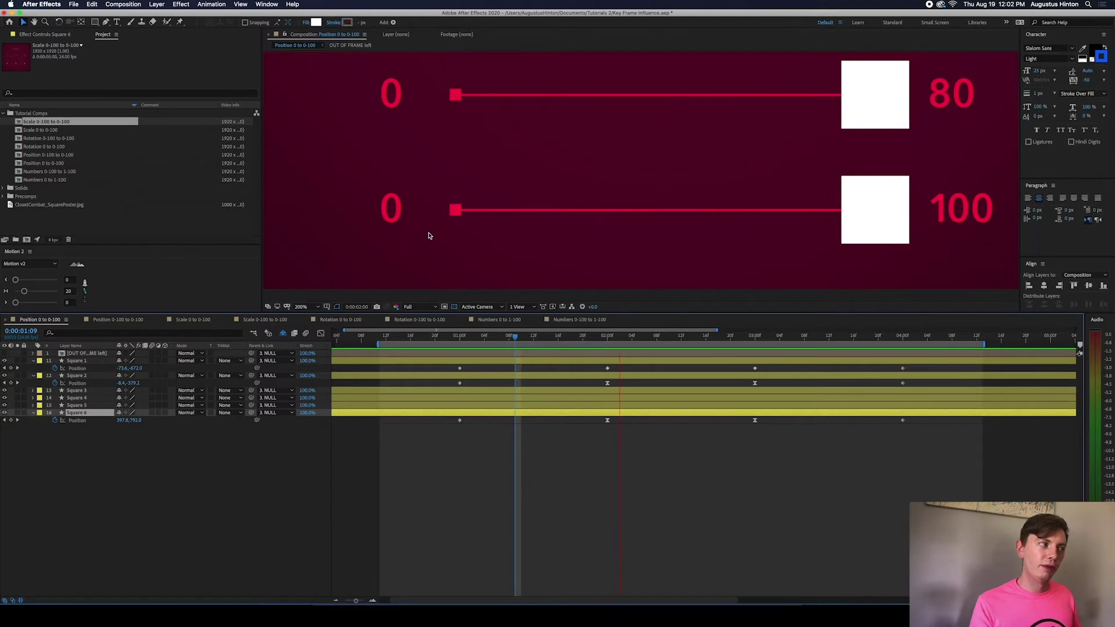
{"action": "key", "text": "space"}
Display the speed curve of Square 6's two-second Position keyframe in the Graph Editor and inspect its incoming influence handle.
{"action": "left_click", "coordinate": [608, 420]}
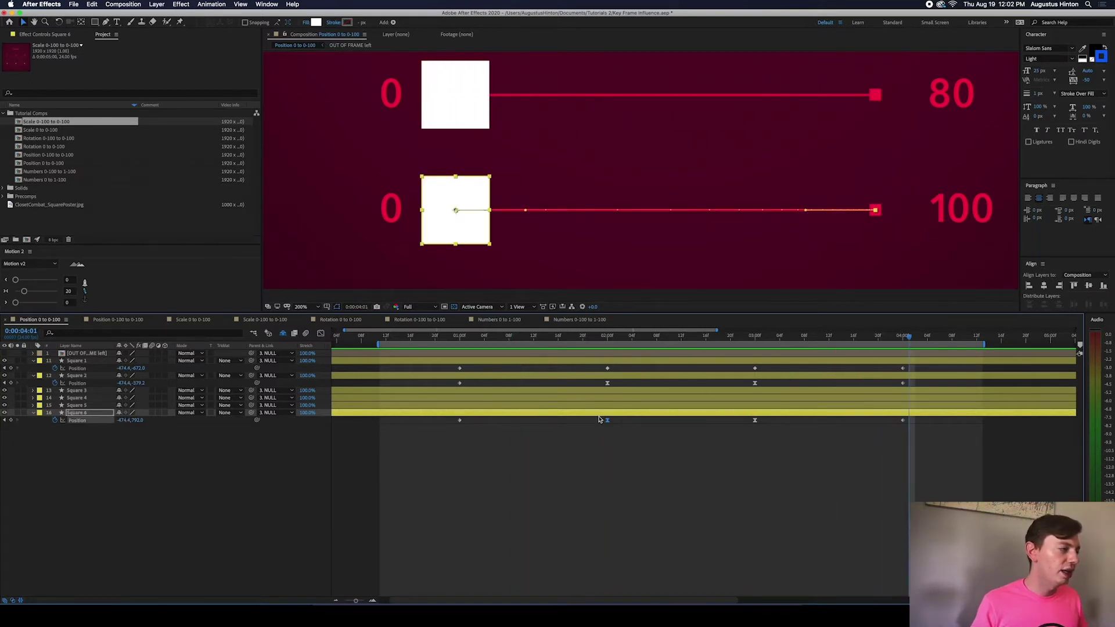
{"action": "left_click", "coordinate": [320, 333]}
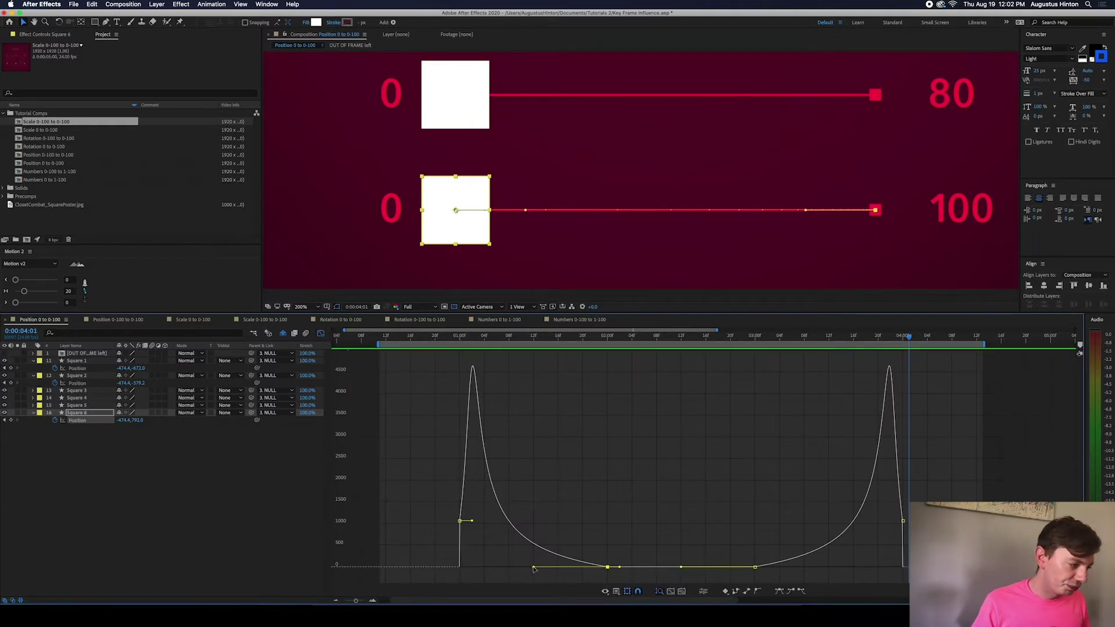
{"action": "mouse_move", "coordinate": [534, 568]}
{"action": "left_mouse_down"}
{"action": "mouse_move", "coordinate": [515, 570]}
{"action": "mouse_move", "coordinate": [529, 570]}
{"action": "left_mouse_up"}
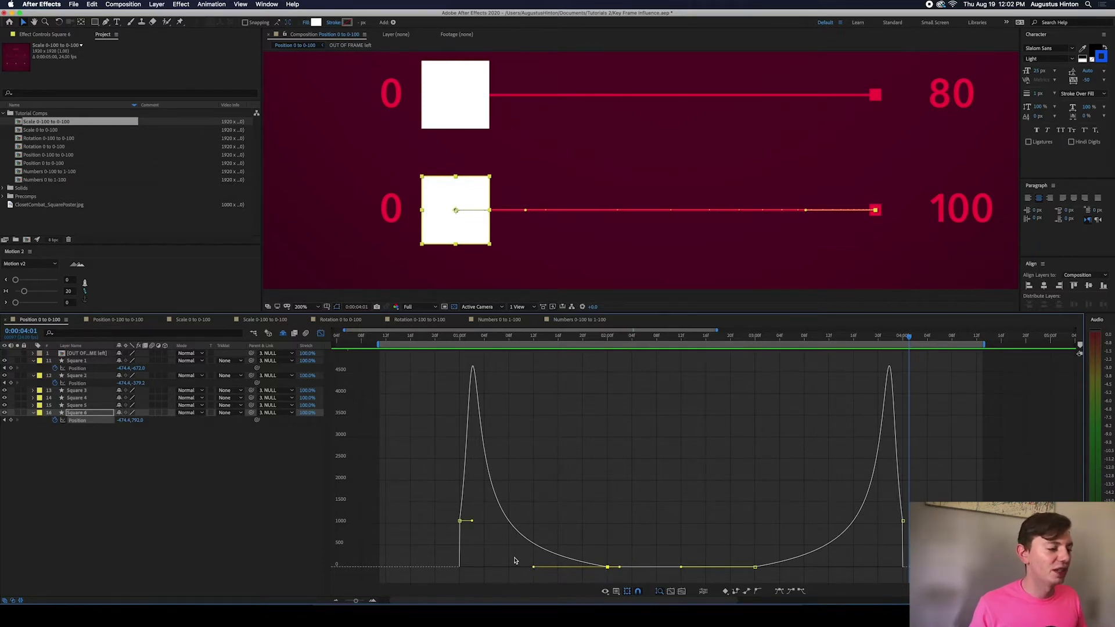
{"action": "left_click", "coordinate": [533, 568]}
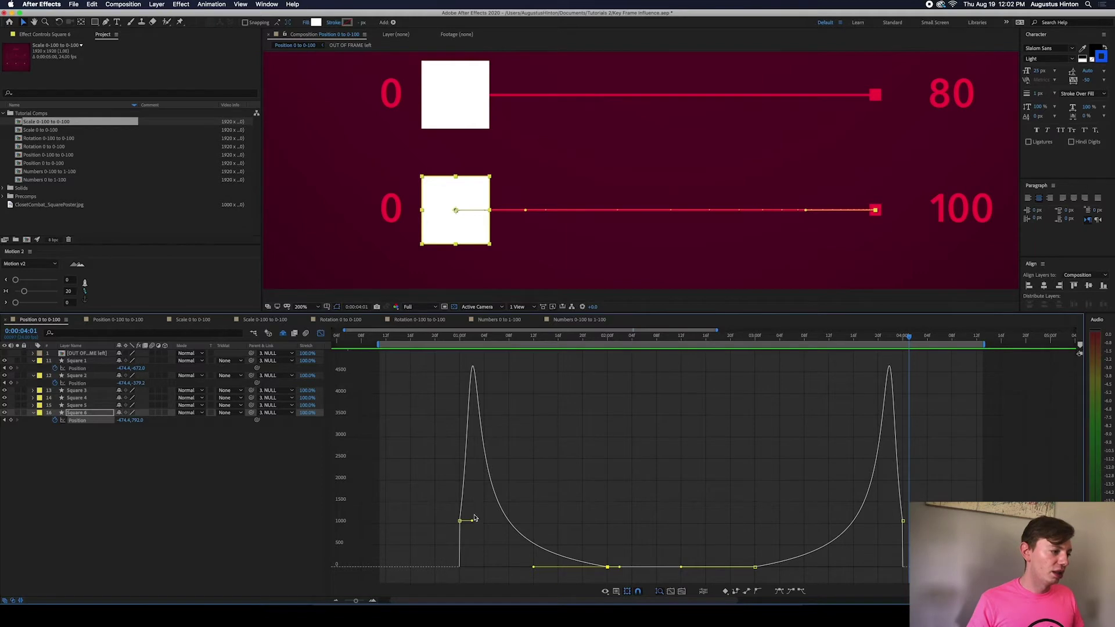
At 0:00:01:01, try shortening the outgoing influence handle of Square 6's one-second keyframe, and undo the change.
{"action": "left_click_drag", "start_coordinate": [464, 339], "coordinate": [469, 338]}
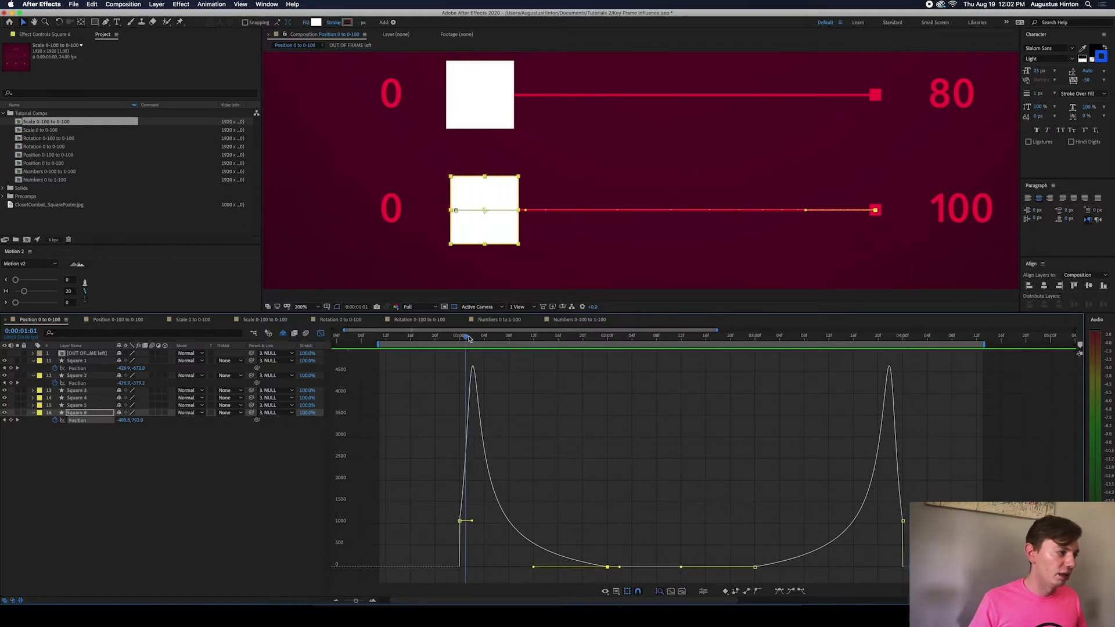
{"action": "left_click_drag", "start_coordinate": [473, 523], "coordinate": [461, 521]}
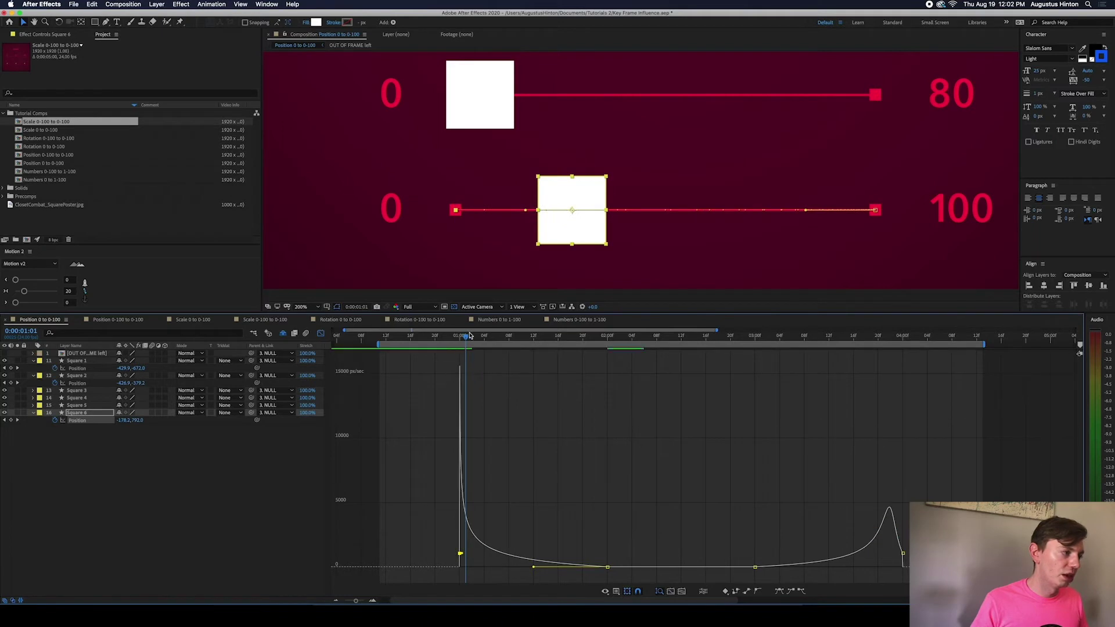
{"action": "key", "text": "super+z"}
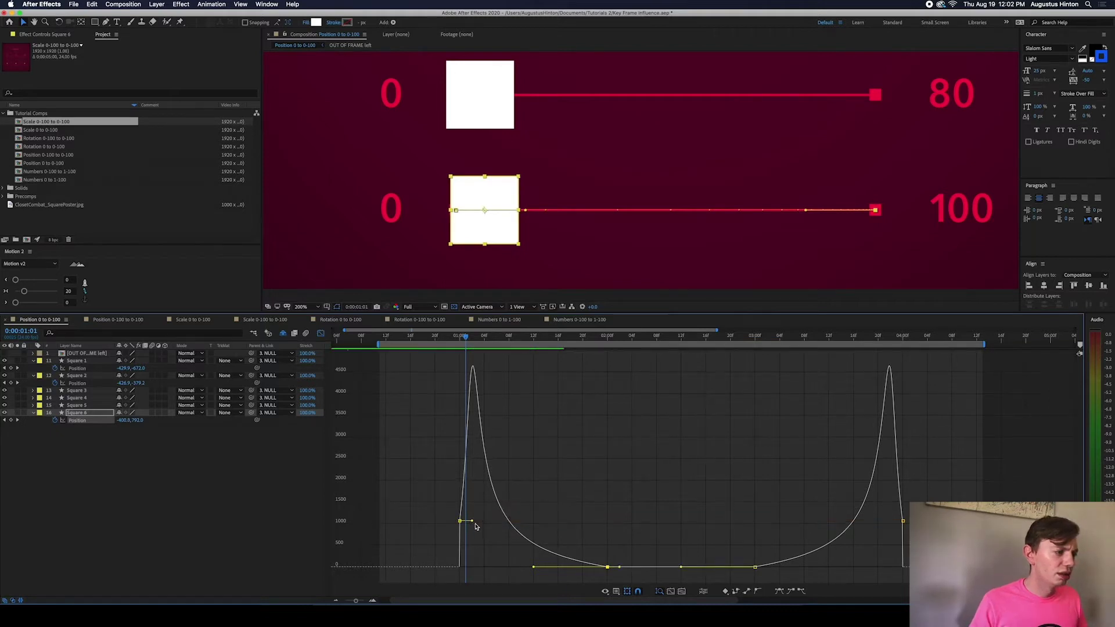
{"action": "left_click_drag", "start_coordinate": [471, 521], "coordinate": [471, 524]}
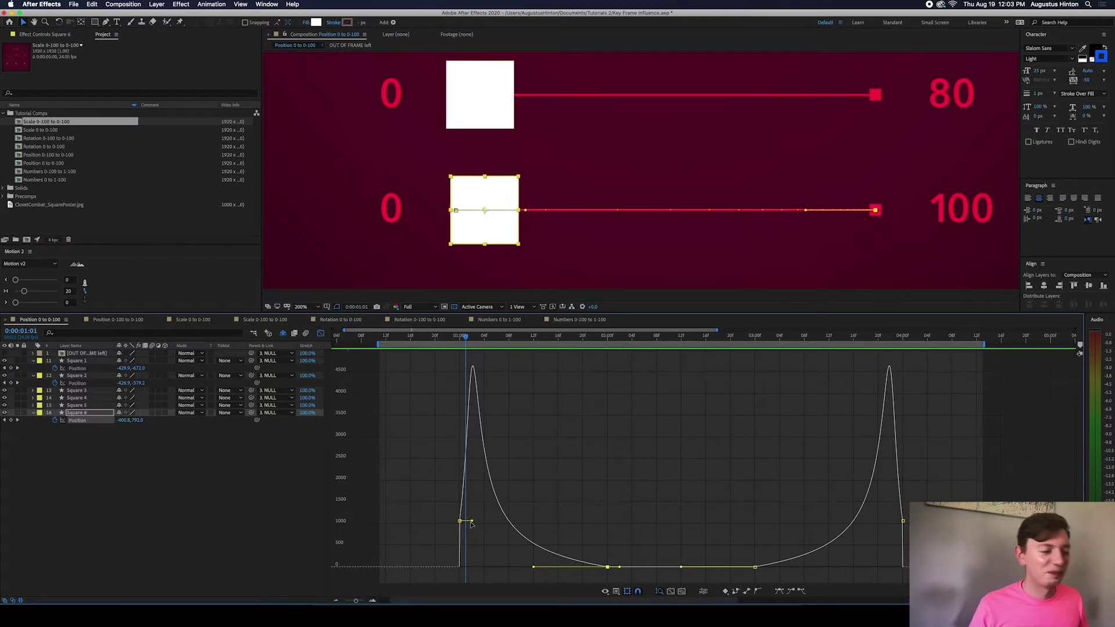
Scrub Square 6's outward move from 0:00:00:23 to 0:00:02:01 to compare its motion with the speed curve.
{"action": "left_click_drag", "start_coordinate": [463, 343], "coordinate": [453, 339]}
{"action": "left_click", "coordinate": [459, 339]}
{"action": "mouse_move", "coordinate": [461, 522]}
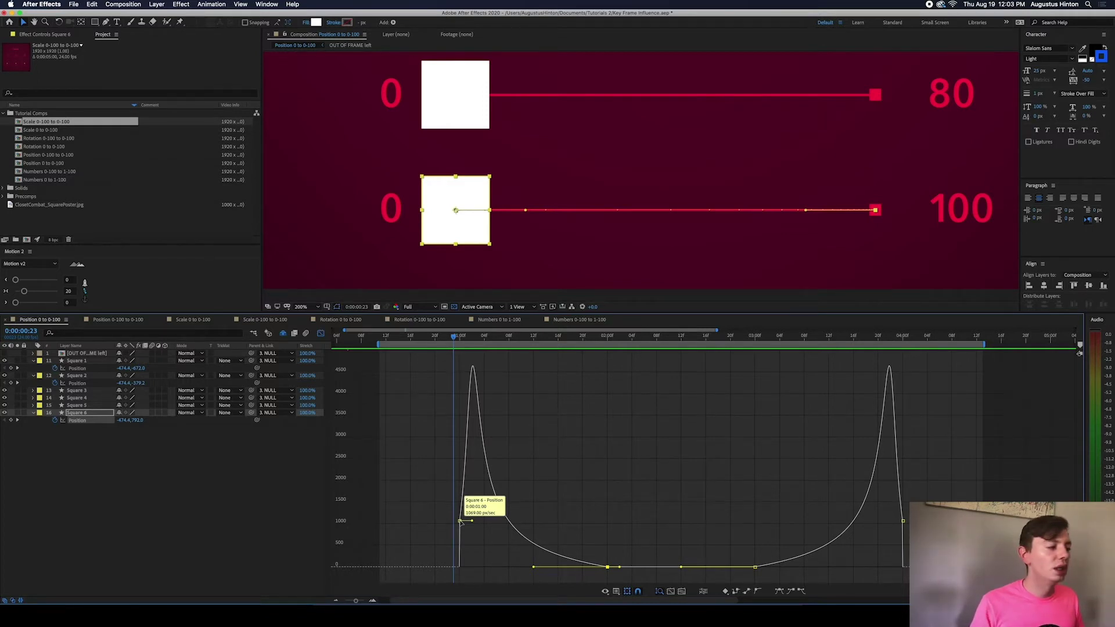
{"action": "left_click", "coordinate": [468, 338]}
{"action": "left_click_drag", "start_coordinate": [468, 337], "coordinate": [614, 353]}
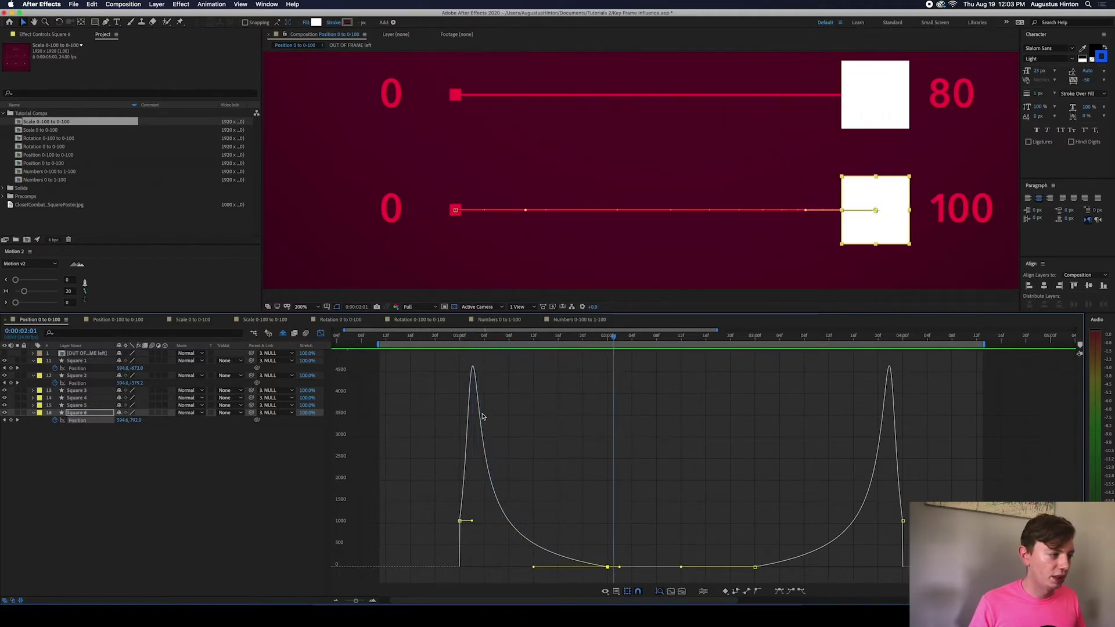
Return to 0:00:02:00 and preview the motion of all six squares in the full composition.
{"action": "mouse_move", "coordinate": [613, 337]}
{"action": "left_mouse_down"}
{"action": "mouse_move", "coordinate": [588, 337]}
{"action": "mouse_move", "coordinate": [608, 336]}
{"action": "left_mouse_up"}
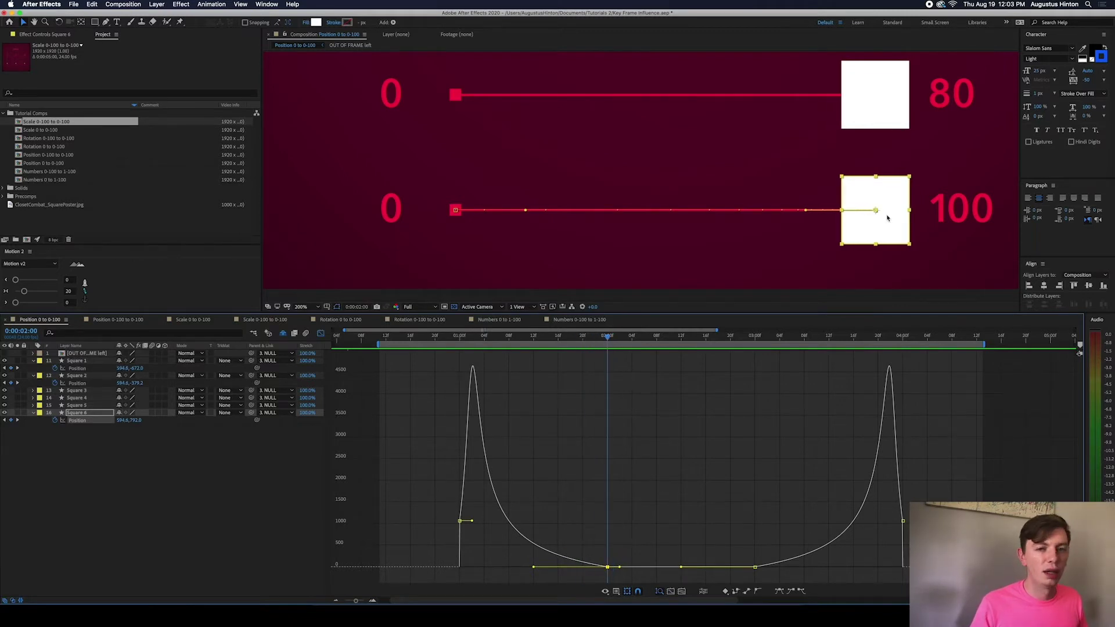
{"action": "scroll", "coordinate": [686, 194], "scroll_direction": "down", "scroll_amount": 4}
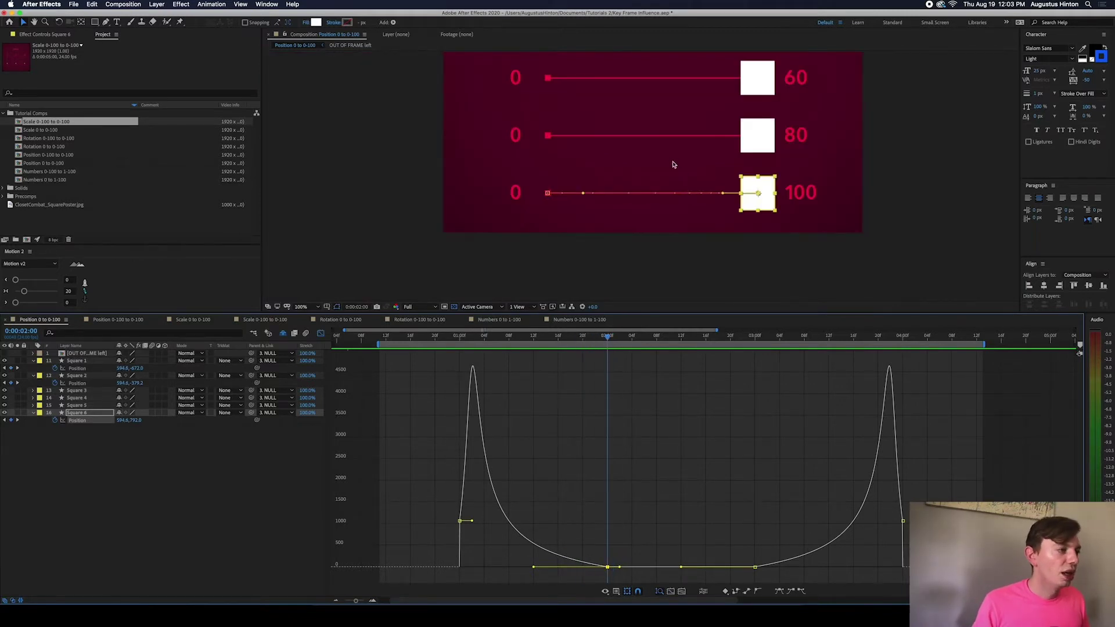
{"action": "key", "text": "space"}
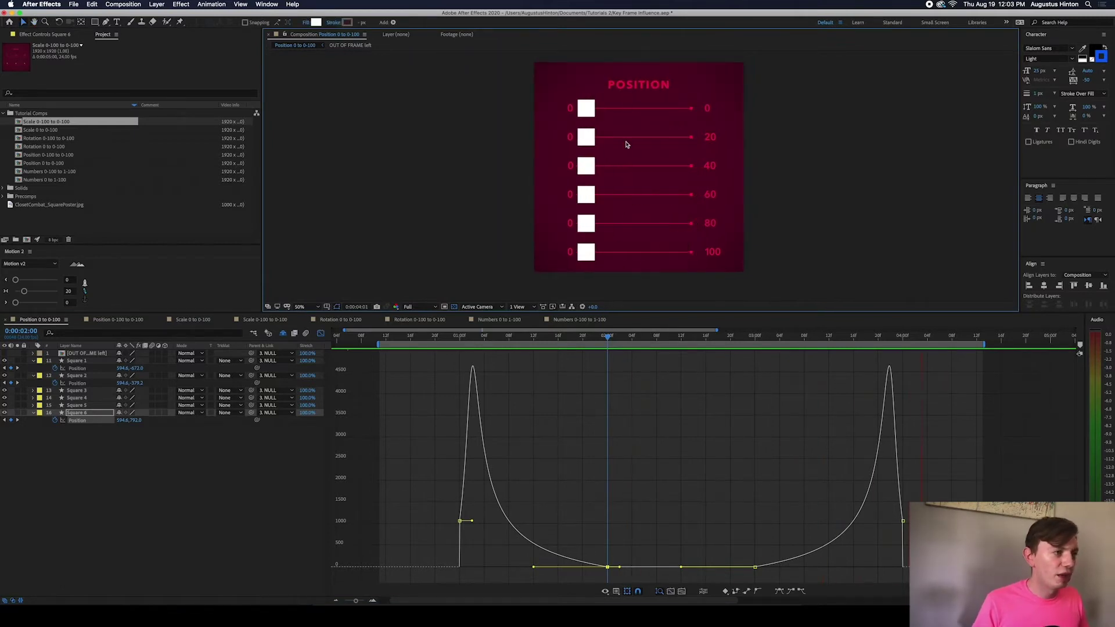
{"action": "key", "text": "space"}
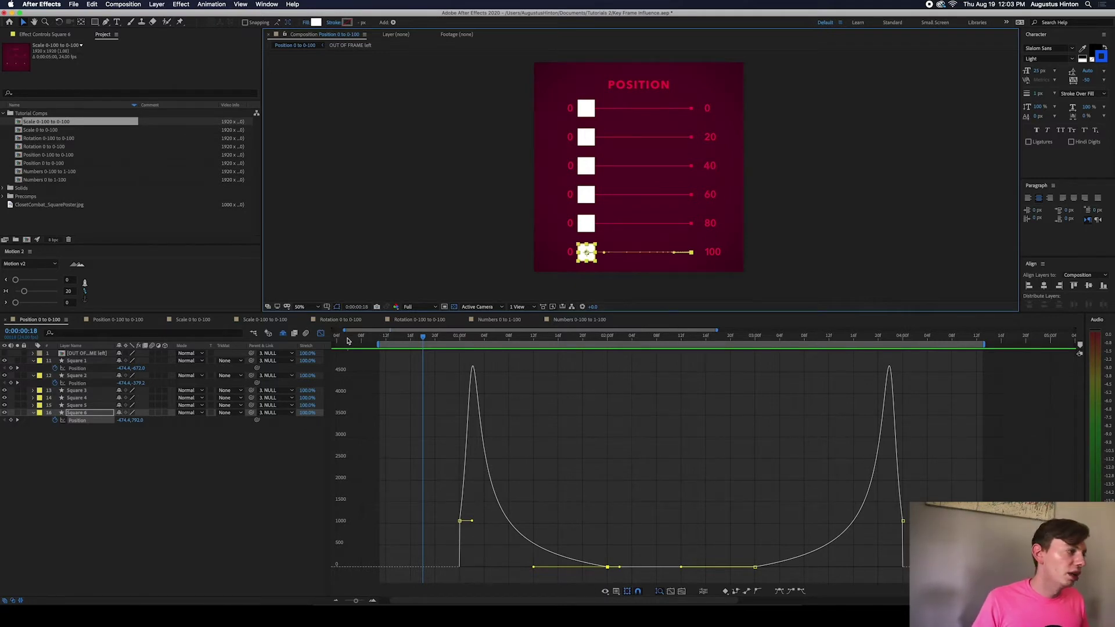
Close the Graph Editor and play the animation from 0:00:00:10 to compare Square 1 with the eased squares.
{"action": "left_click", "coordinate": [320, 333]}
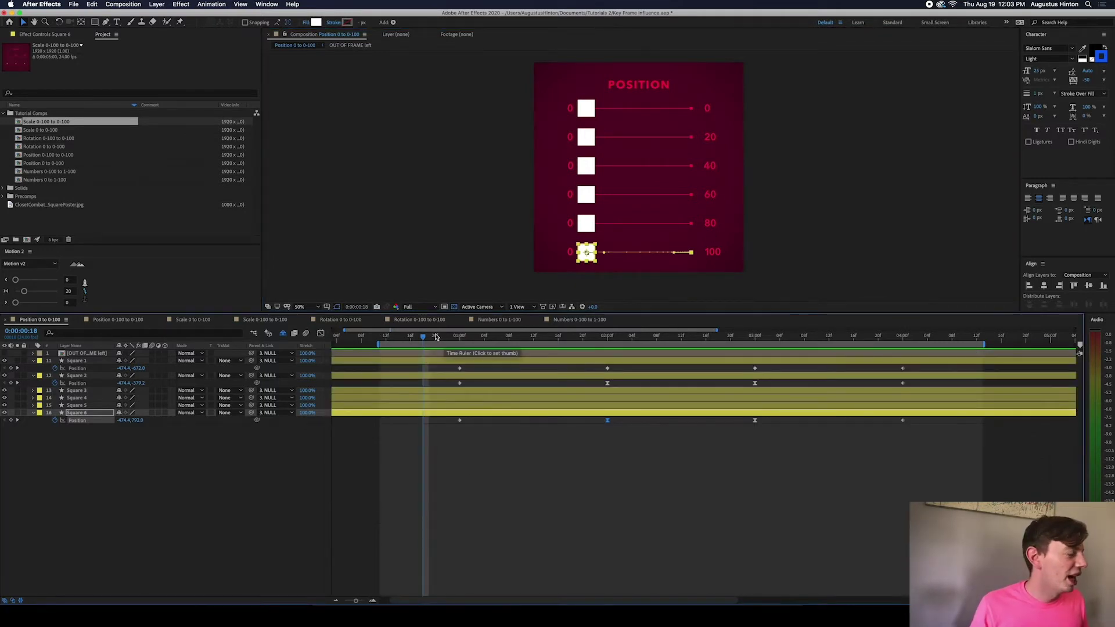
{"action": "left_click_drag", "start_coordinate": [433, 337], "coordinate": [373, 337]}
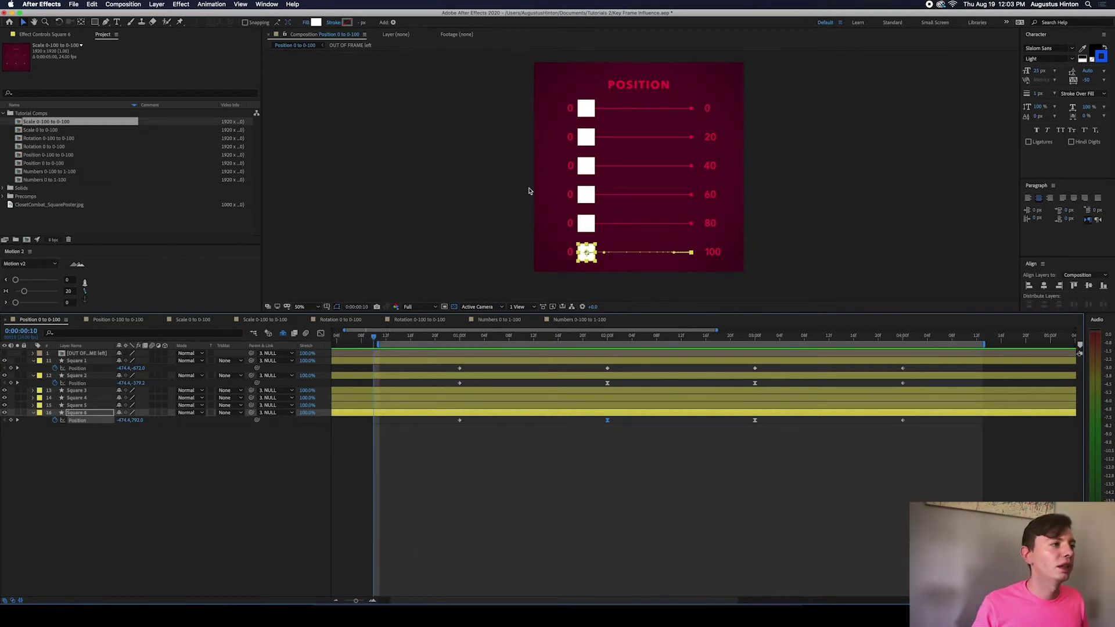
{"action": "left_click", "coordinate": [585, 110]}
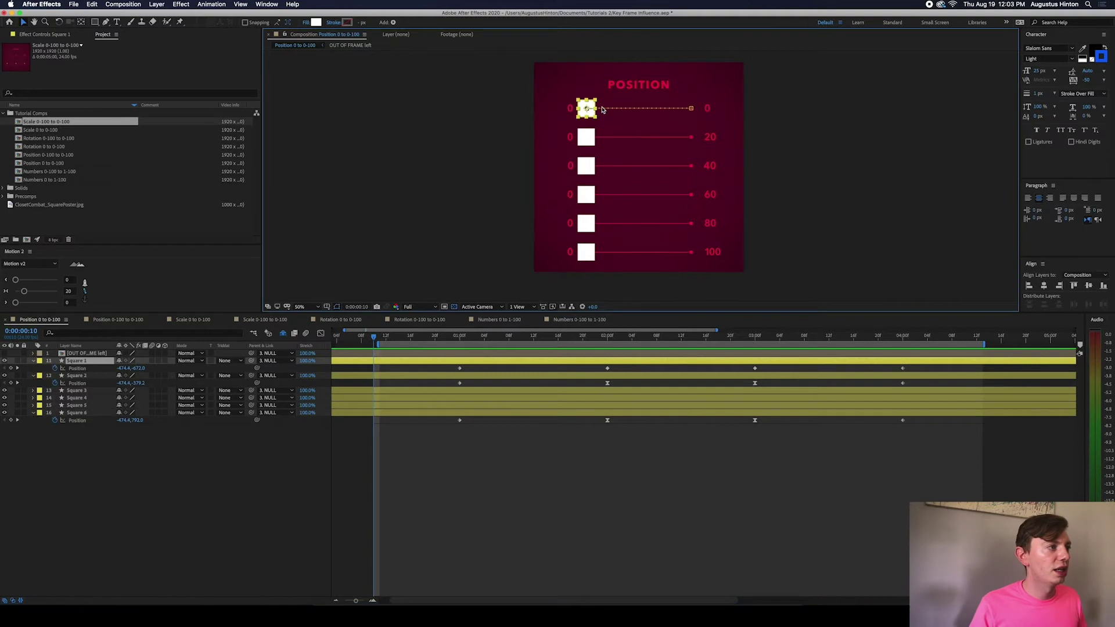
{"action": "left_click", "coordinate": [602, 286]}
{"action": "key", "text": "space"}
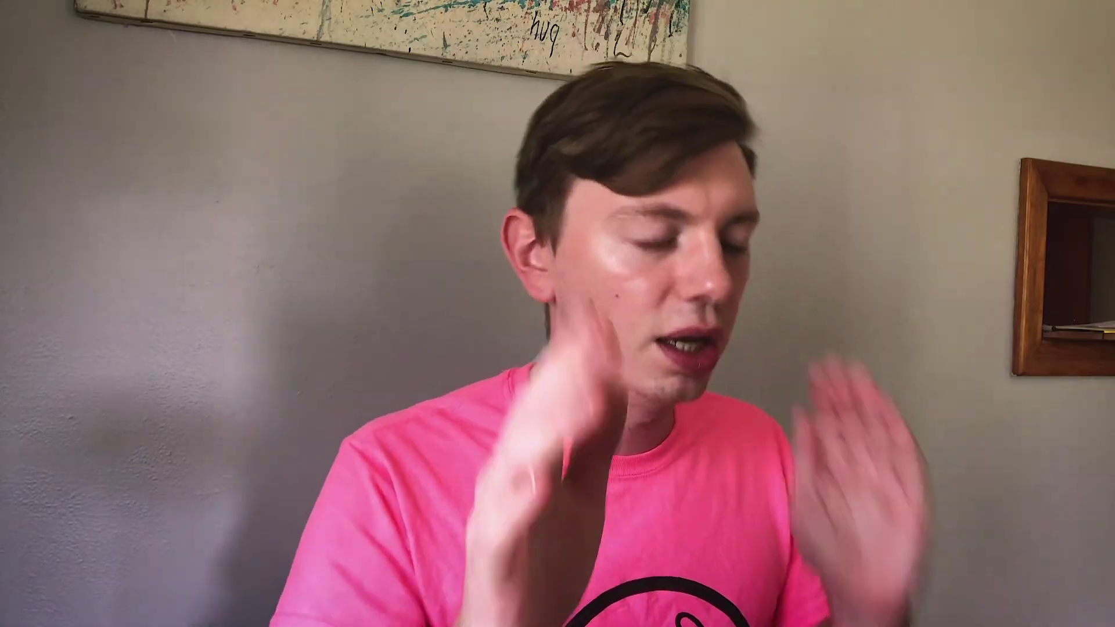
{"action": "key", "text": "space"}
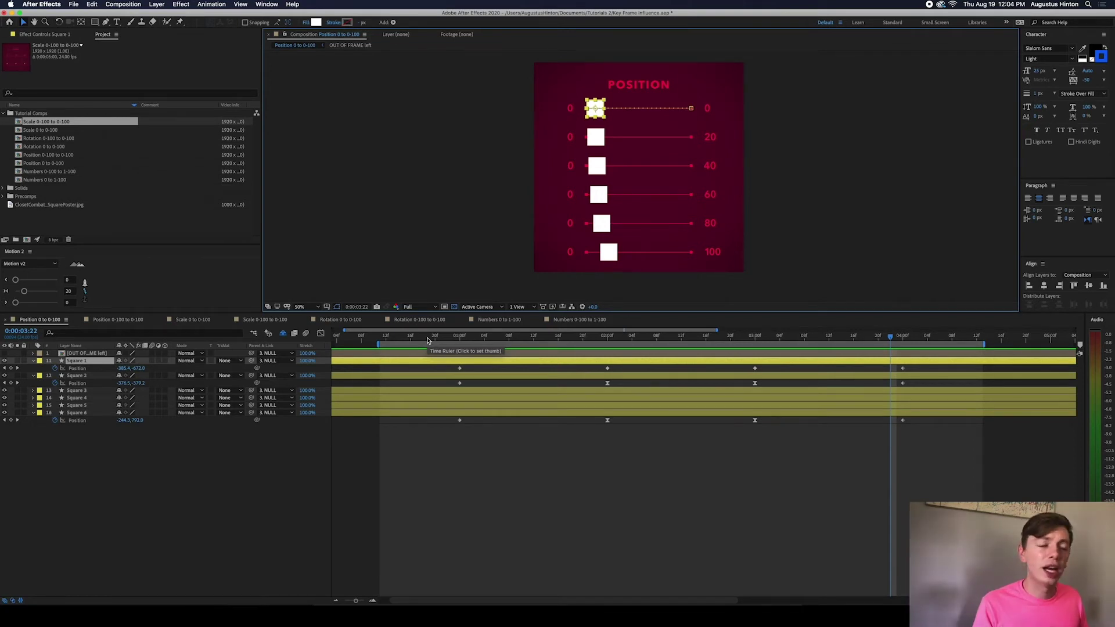
Play the animation from 0:00:00:22 and scrub the outward move to 0:00:02:00 to compare the spacing of the six squares.
{"action": "left_click_drag", "start_coordinate": [427, 341], "coordinate": [448, 340]}
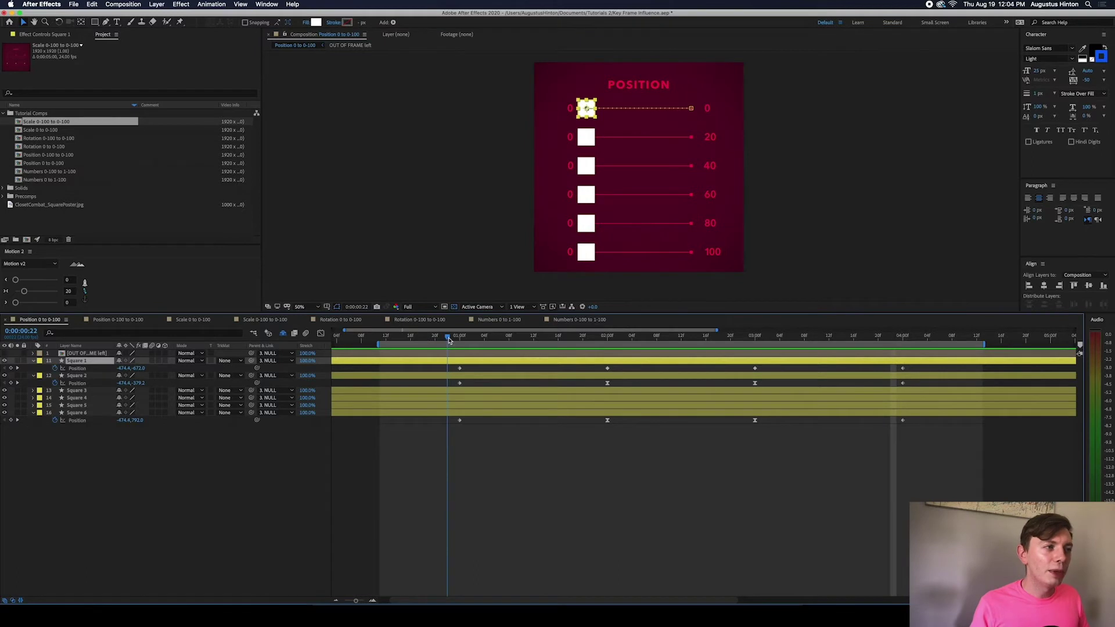
{"action": "left_click", "coordinate": [476, 436]}
{"action": "key", "text": "space"}
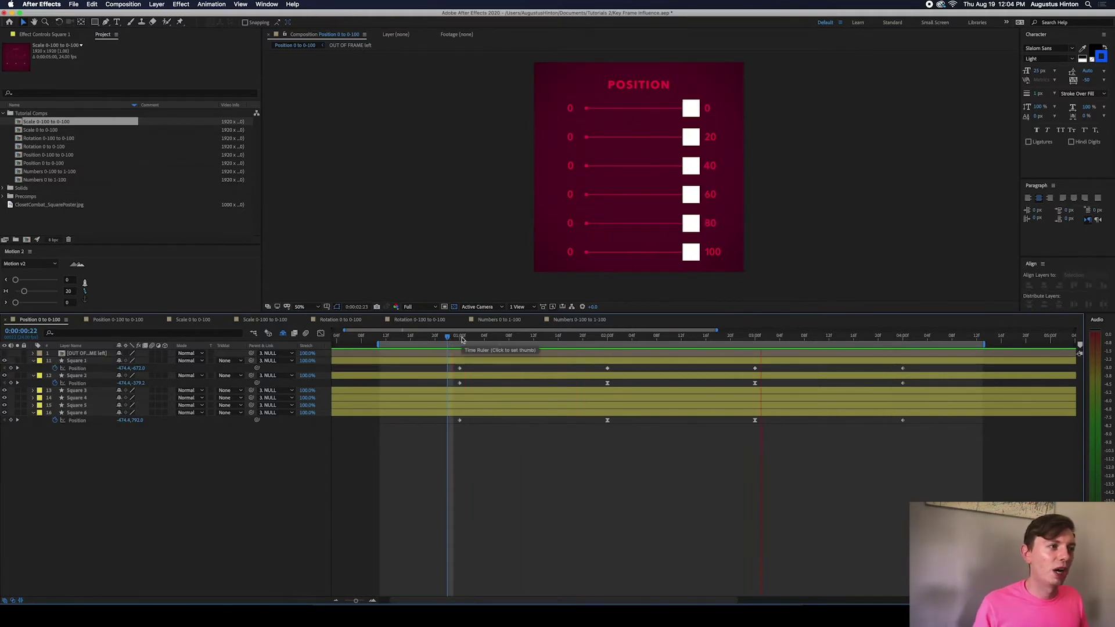
{"action": "key", "text": "space"}
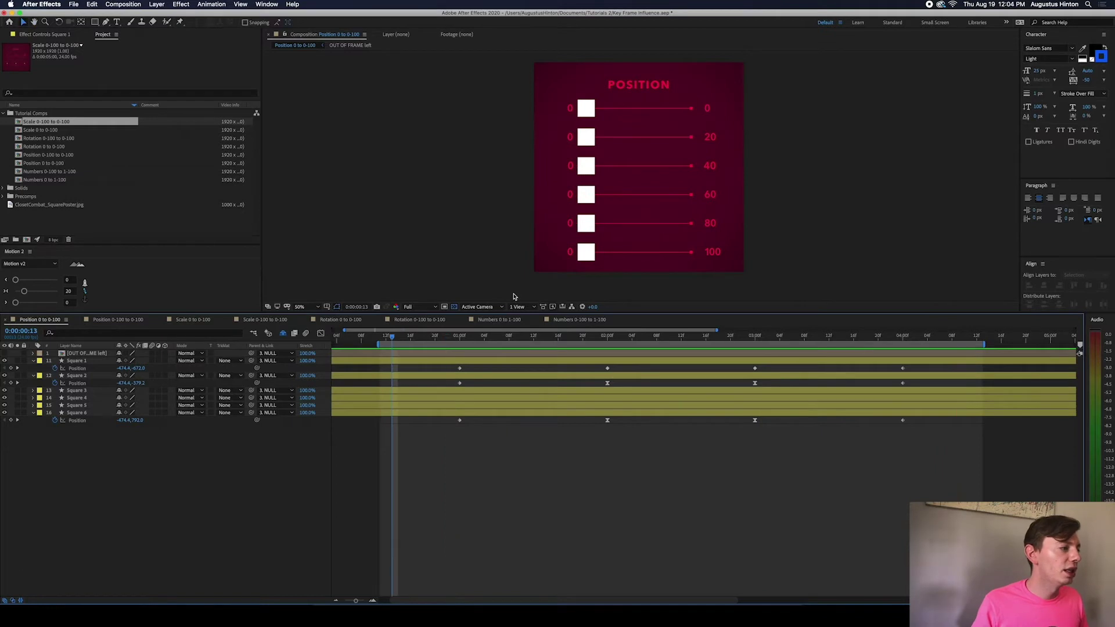
{"action": "key", "text": "space"}
{"action": "key", "text": "space"}
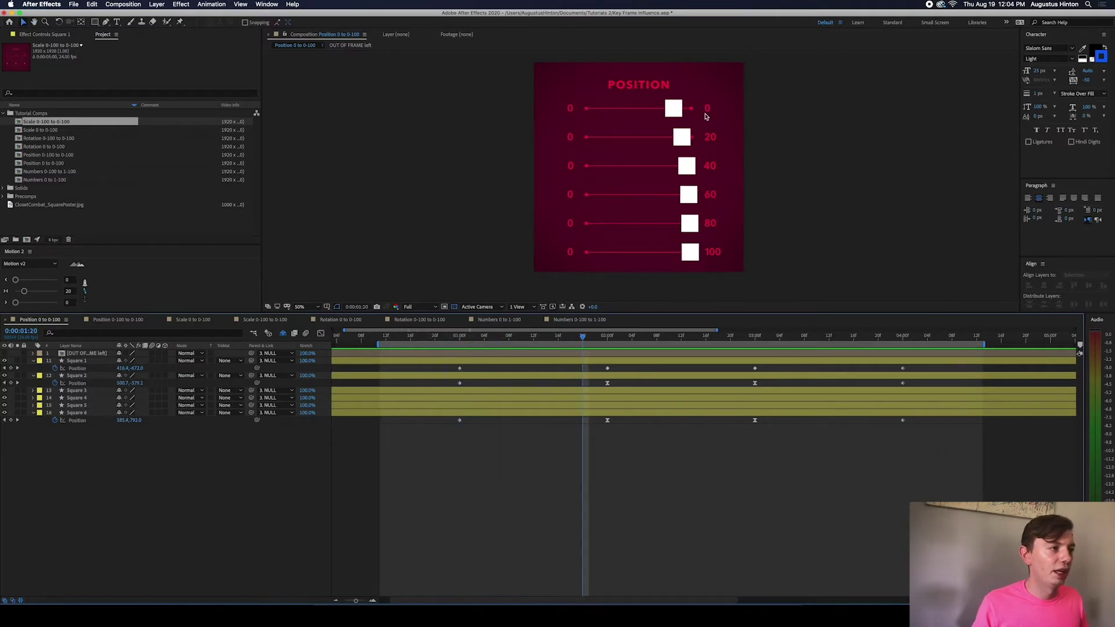
{"action": "left_click", "coordinate": [687, 133]}
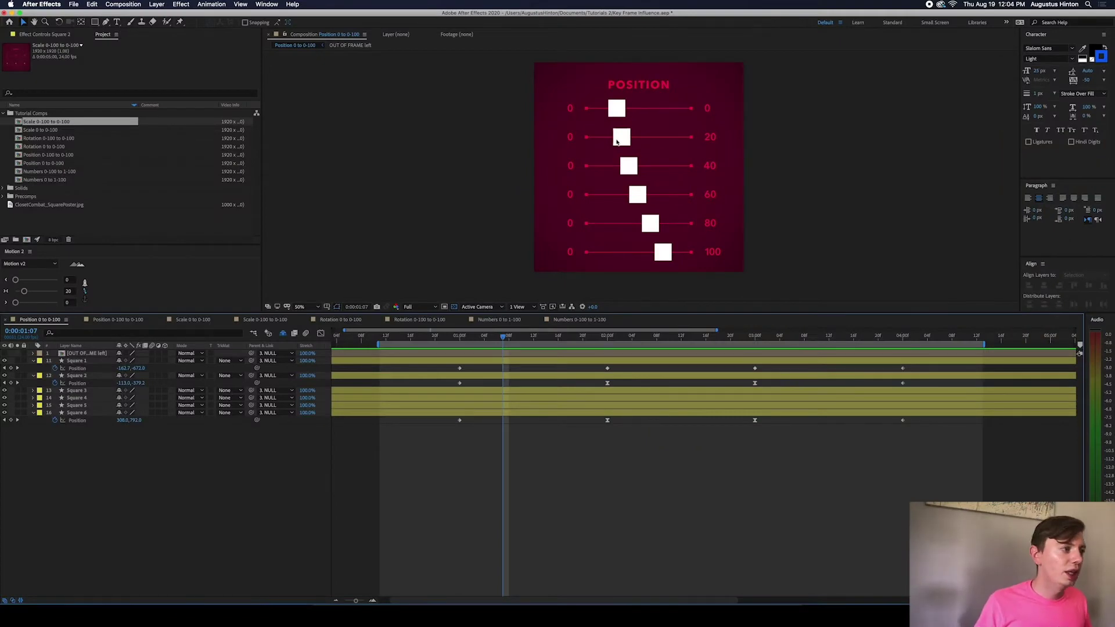
{"action": "left_click_drag", "start_coordinate": [498, 339], "coordinate": [608, 341]}
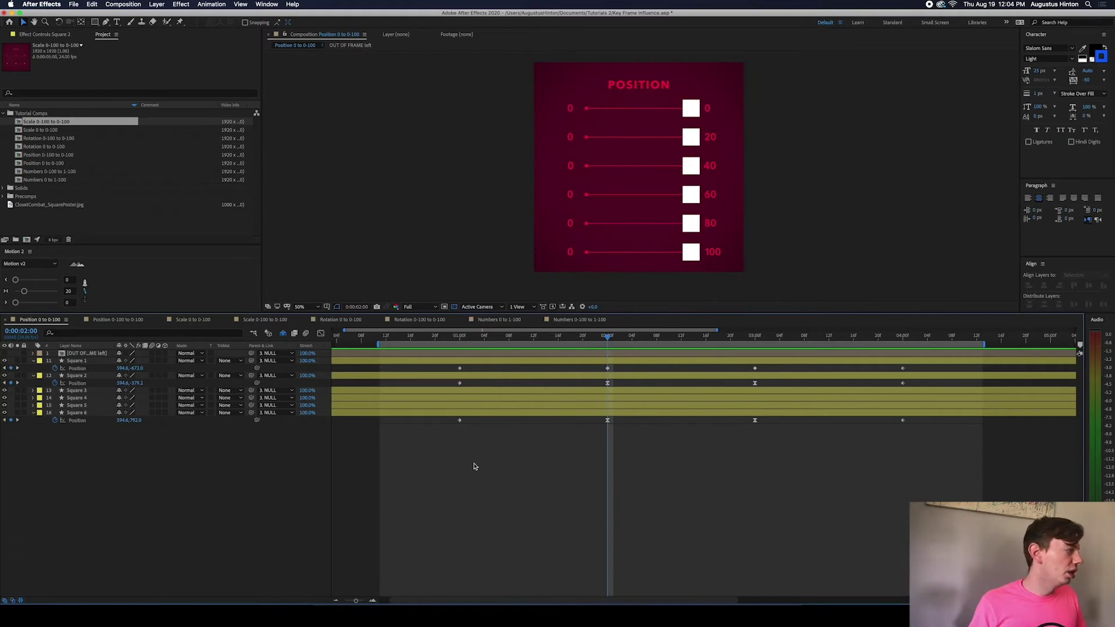
Make the OUT OF FRAME left layer visible and nudge it up to line up with the composition frame.
{"action": "left_click", "coordinate": [96, 353]}
{"action": "left_click", "coordinate": [4, 353]}
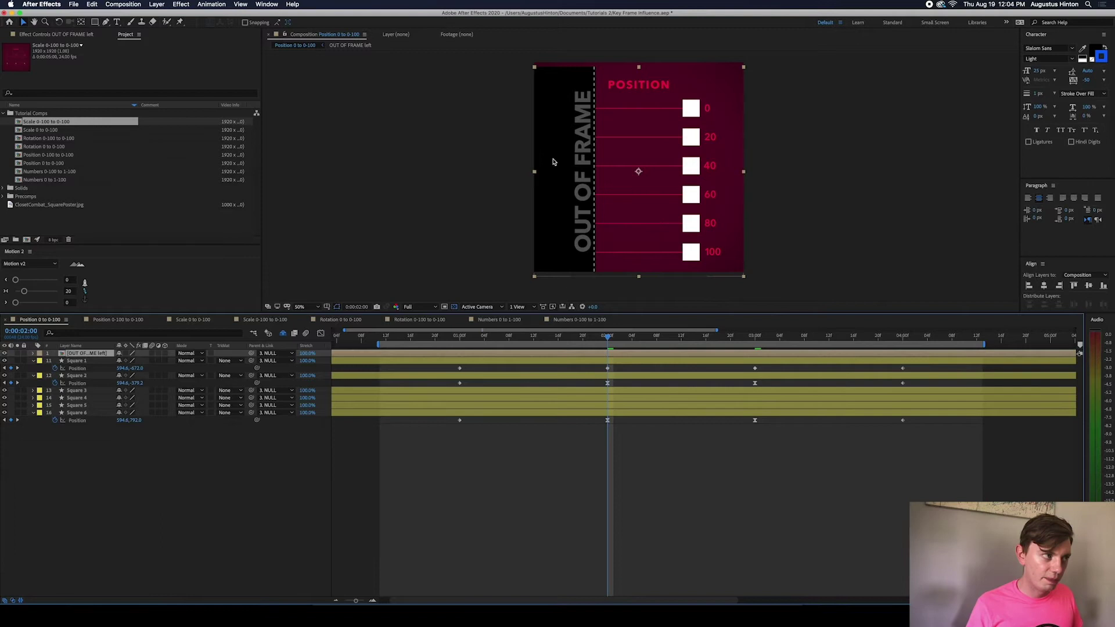
{"action": "left_click", "coordinate": [753, 565]}
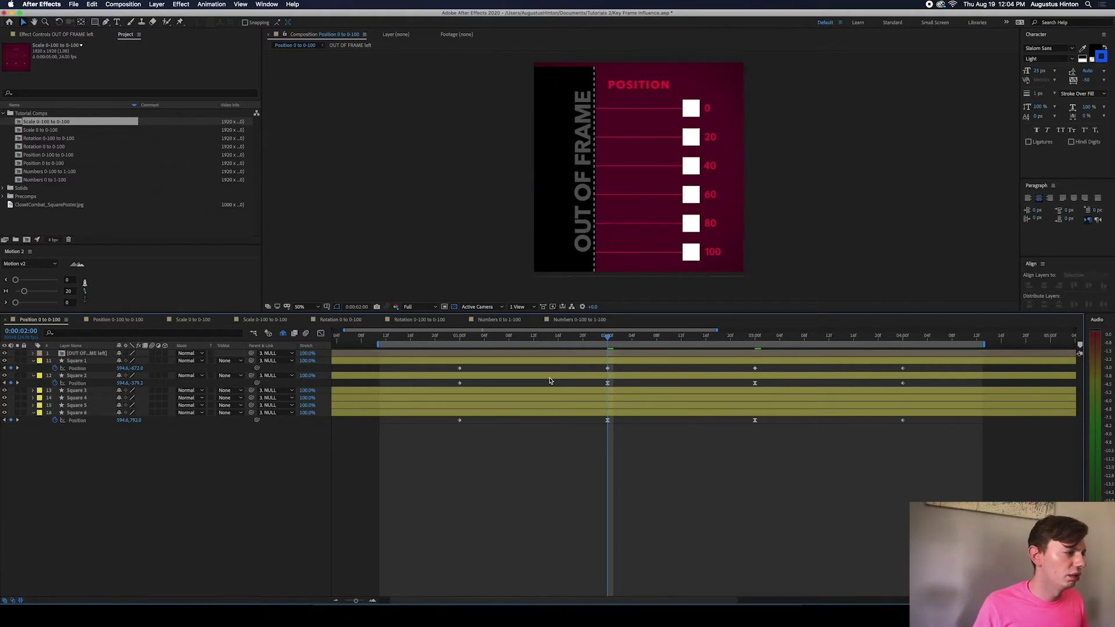
{"action": "left_click", "coordinate": [577, 255]}
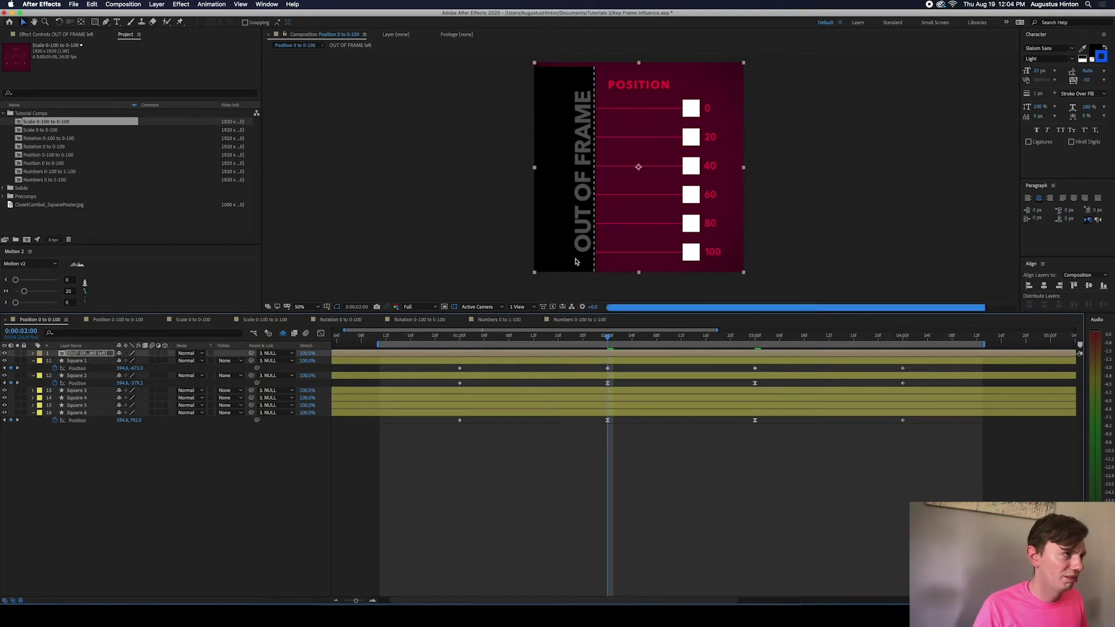
{"action": "key", "text": "shift+Up"}
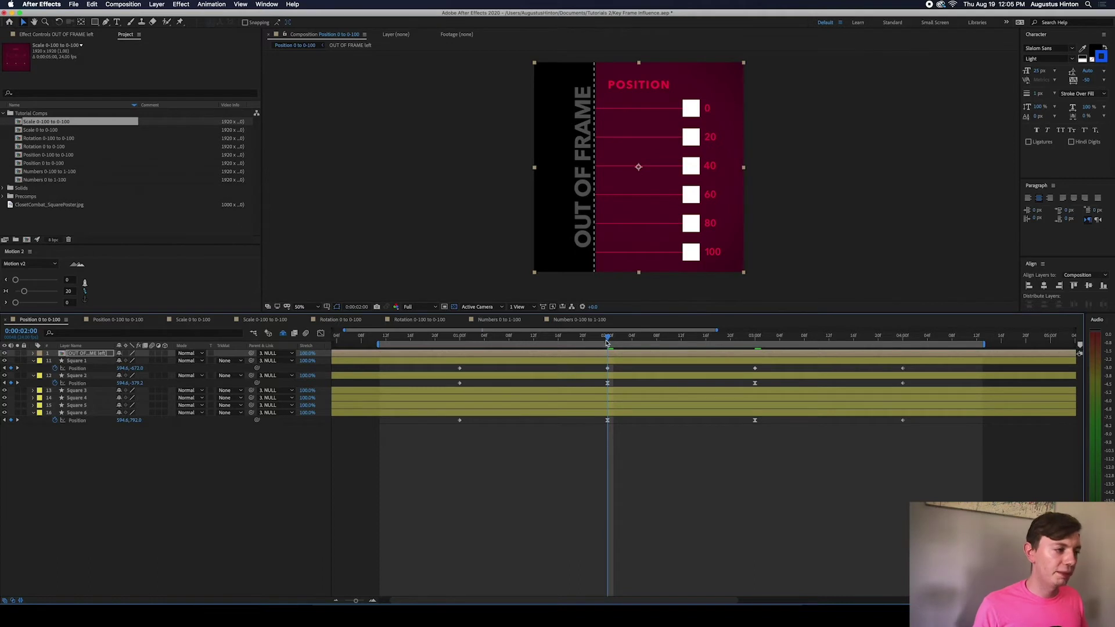
Play and scrub from 0:00:00:23 to 0:00:03:13 to examine how the squares enter and leave the visible frame.
{"action": "left_click_drag", "start_coordinate": [608, 338], "coordinate": [453, 338]}
{"action": "key", "text": "space"}
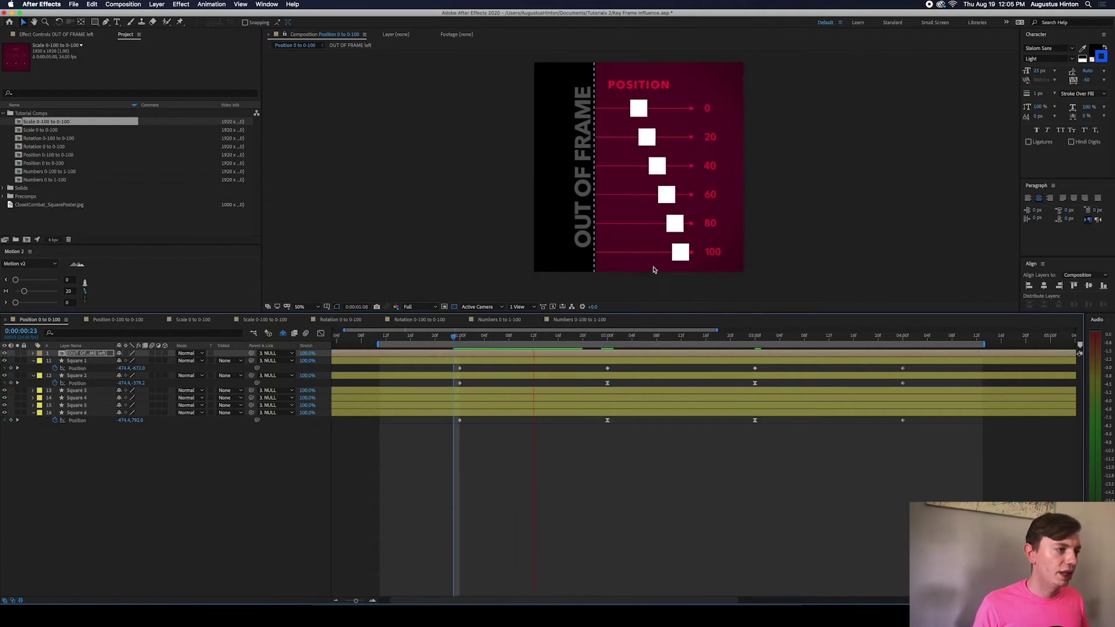
{"action": "key", "text": "space"}
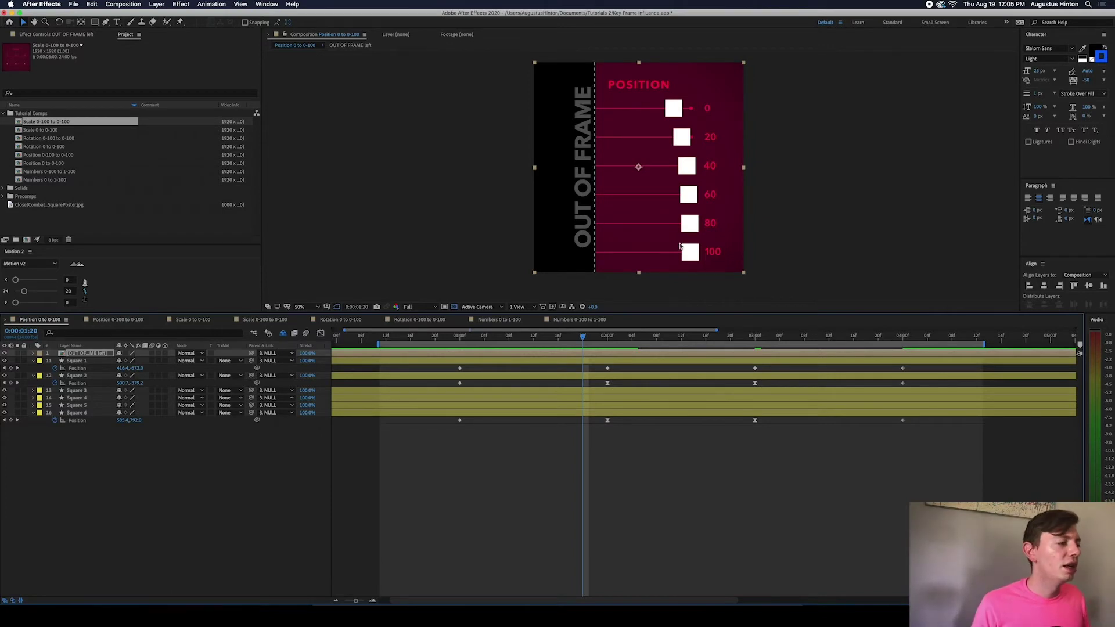
{"action": "left_click_drag", "start_coordinate": [573, 339], "coordinate": [761, 330]}
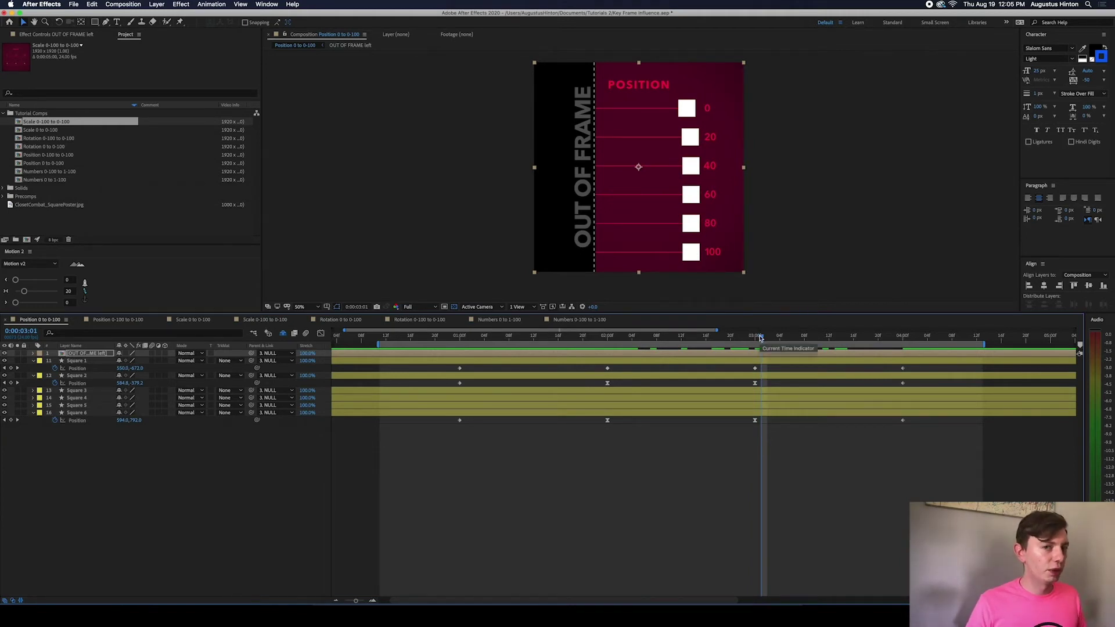
{"action": "key", "text": "space"}
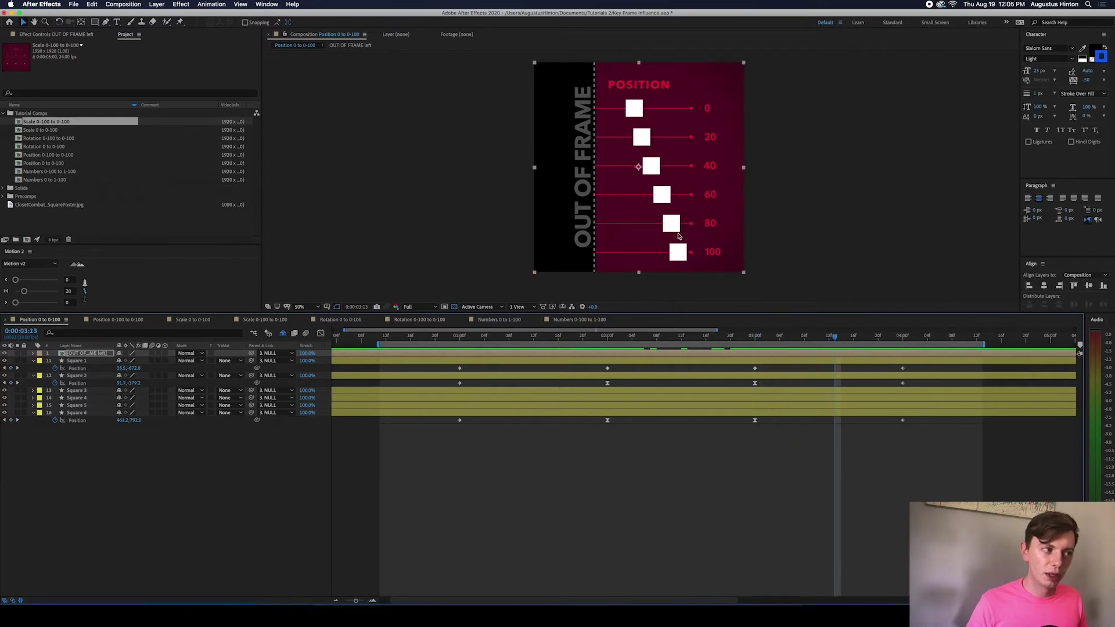
Zoom in on the squares with 80 and 100 influence and play their motion from 0:00:02:05.
{"action": "key", "text": "period"}
{"action": "left_click_drag", "start_coordinate": [682, 205], "coordinate": [680, 81]}
{"action": "key", "text": "period"}
{"action": "key", "text": "v"}
{"action": "left_click_drag", "start_coordinate": [829, 334], "coordinate": [641, 353]}
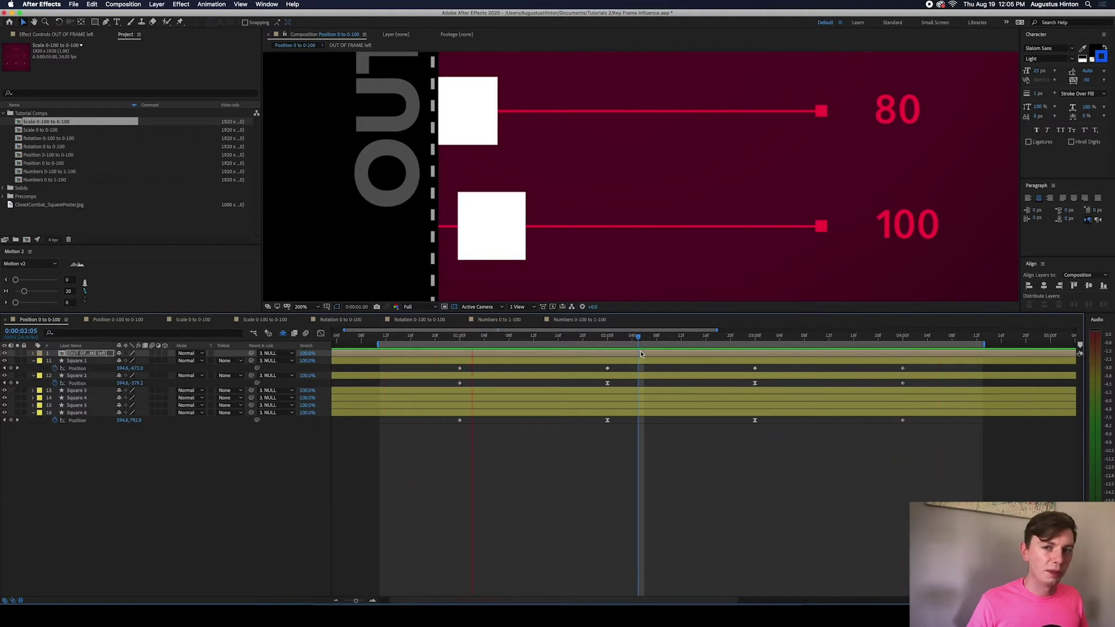
{"action": "key", "text": "space"}
Scrub the 80 and 100 influence squares between 0:00:03:08 and 0:00:03:16 to examine their slow start toward the frame edge.
{"action": "left_click_drag", "start_coordinate": [738, 337], "coordinate": [817, 330]}
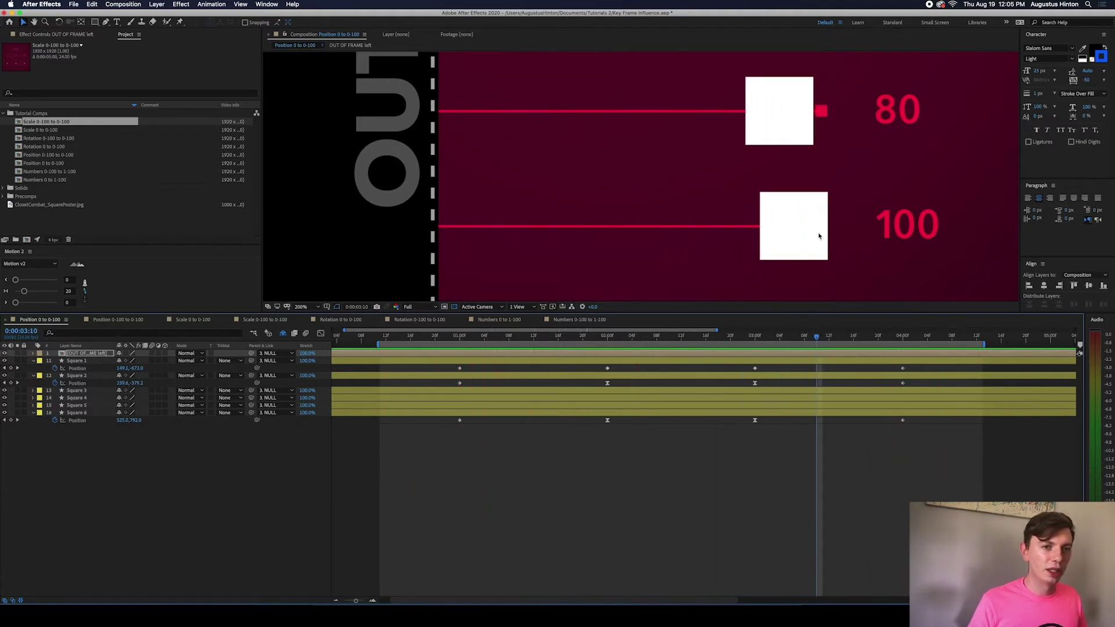
{"action": "mouse_move", "coordinate": [822, 340]}
{"action": "left_mouse_down"}
{"action": "mouse_move", "coordinate": [880, 339]}
{"action": "mouse_move", "coordinate": [768, 339]}
{"action": "mouse_move", "coordinate": [777, 351]}
{"action": "mouse_move", "coordinate": [804, 347]}
{"action": "left_mouse_up"}
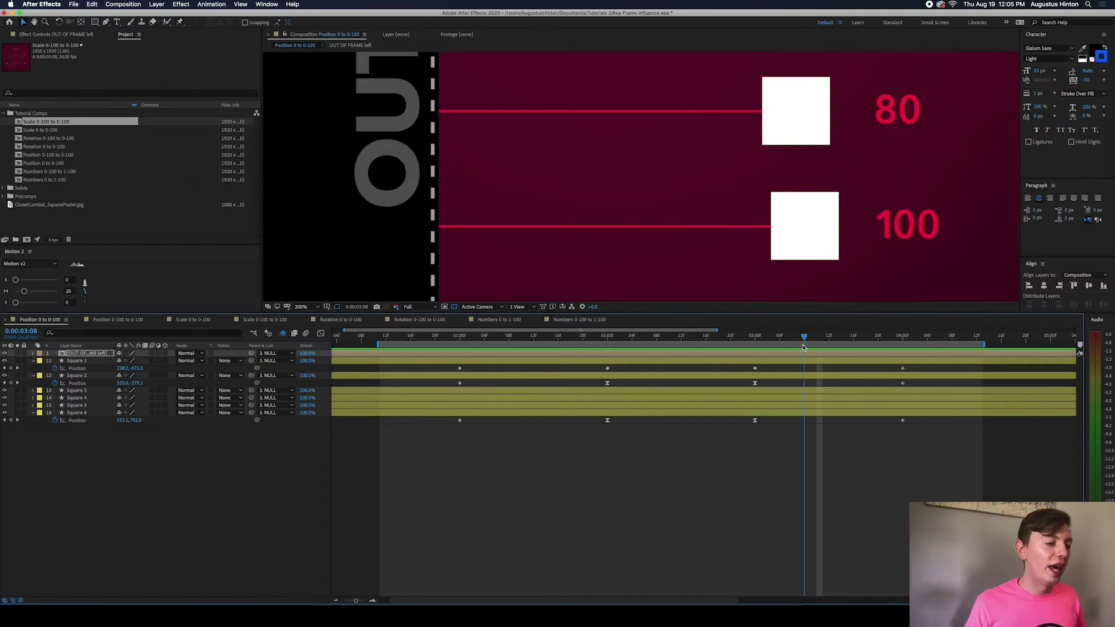
{"action": "left_click_drag", "start_coordinate": [806, 347], "coordinate": [809, 346]}
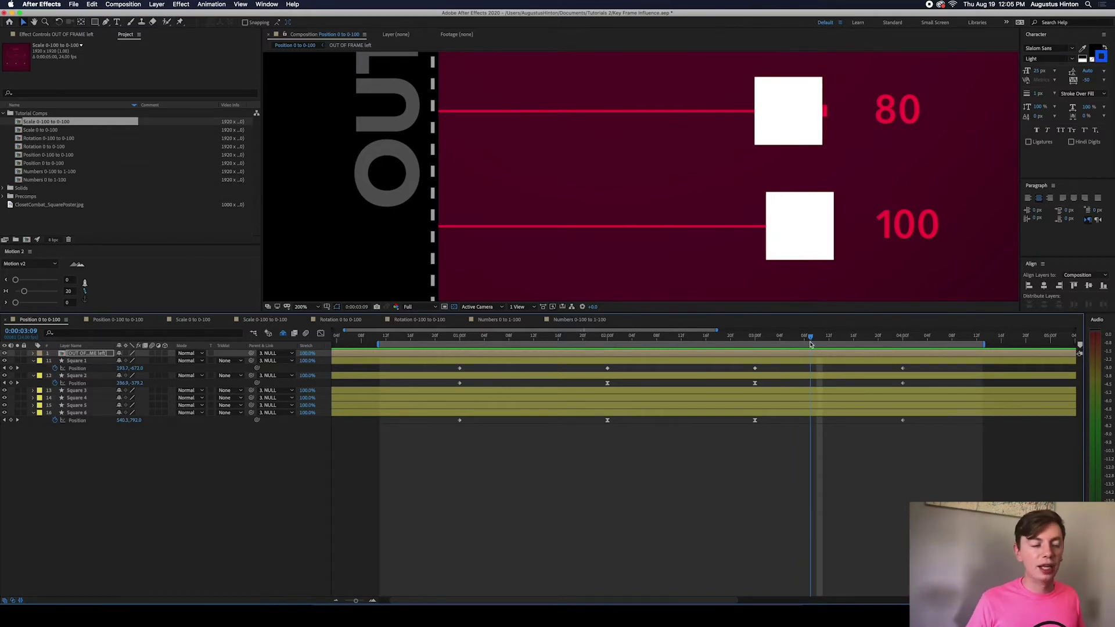
{"action": "left_click_drag", "start_coordinate": [812, 344], "coordinate": [824, 355]}
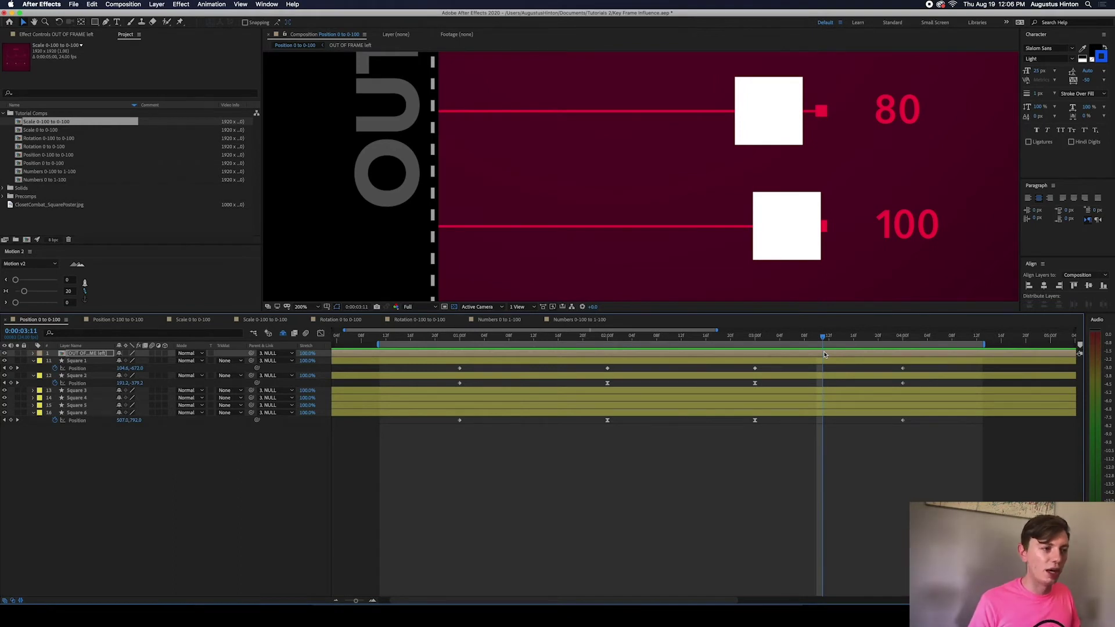
{"action": "left_click_drag", "start_coordinate": [824, 354], "coordinate": [854, 334]}
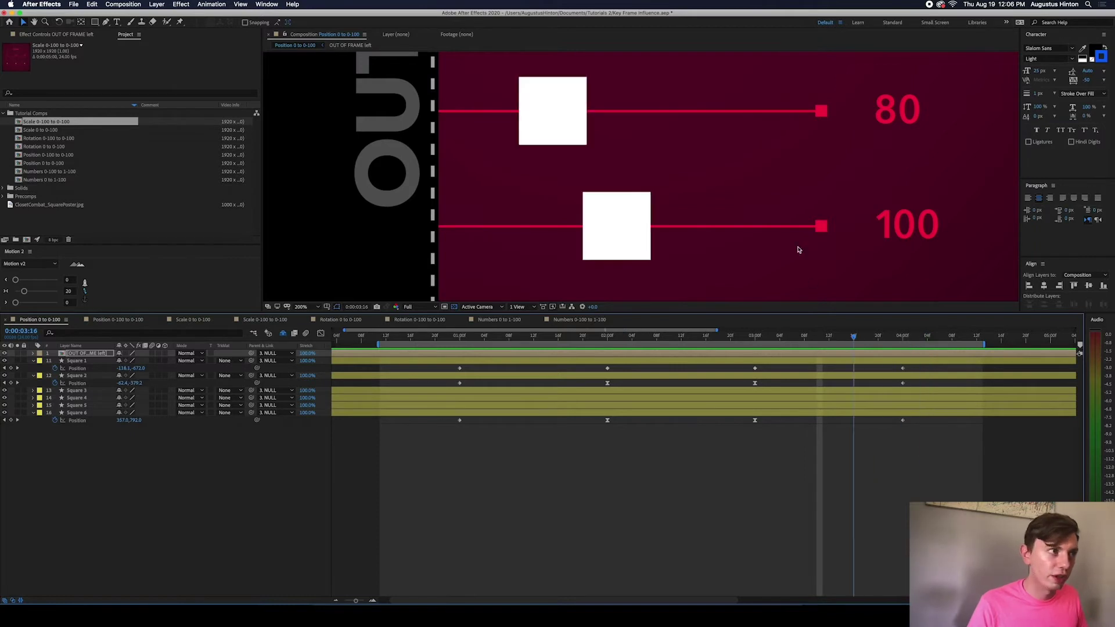
Play the motion and scrub the return move of the 0 and 20 influence squares to 0:00:03:12.
{"action": "key", "text": "comma"}
{"action": "key", "text": "comma"}
{"action": "left_click_drag", "start_coordinate": [761, 179], "coordinate": [758, 249]}
{"action": "left_click_drag", "start_coordinate": [484, 337], "coordinate": [521, 337]}
{"action": "scroll", "coordinate": [656, 108], "scroll_direction": "up", "scroll_amount": 1}
{"action": "key", "text": "space"}
{"action": "left_click_drag", "start_coordinate": [655, 108], "coordinate": [653, 186]}
{"action": "left_click_drag", "start_coordinate": [756, 337], "coordinate": [828, 361]}
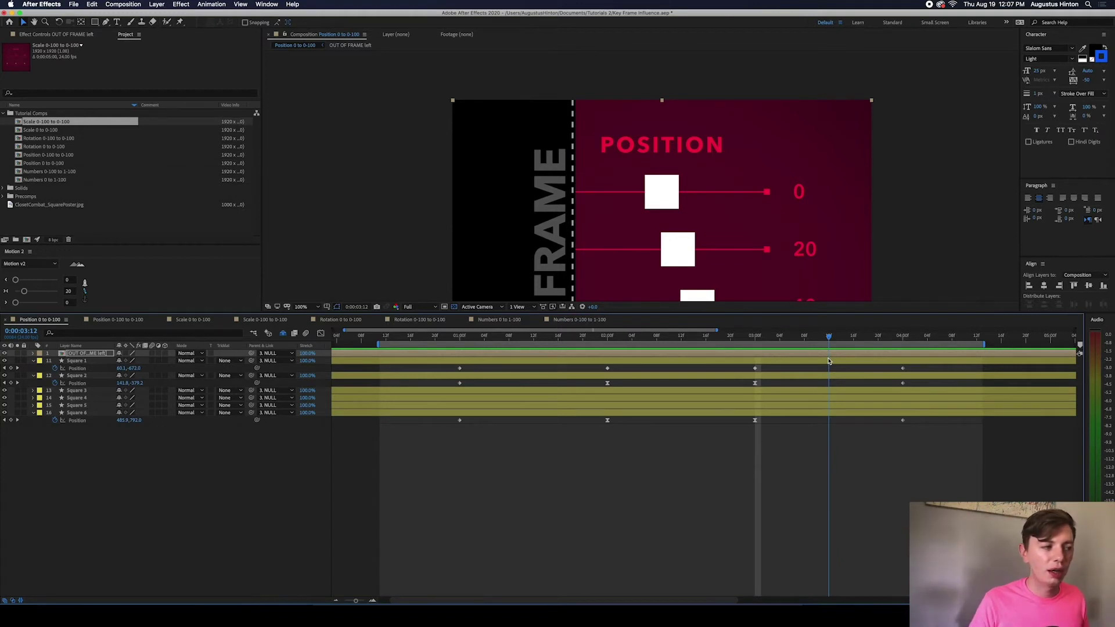
Scrub the 60, 80 and 100 influence squares to 0:00:03:23 to examine how they exit behind the out-of-frame edge.
{"action": "scroll", "coordinate": [796, 242], "scroll_direction": "down", "scroll_amount": 5}
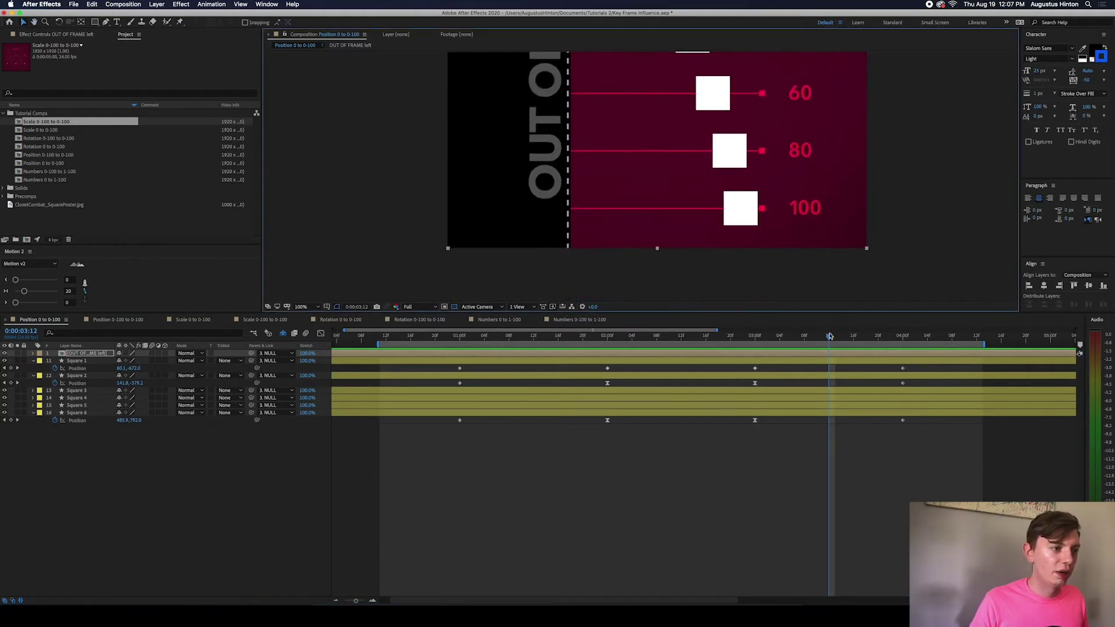
{"action": "left_click_drag", "start_coordinate": [766, 332], "coordinate": [894, 318]}
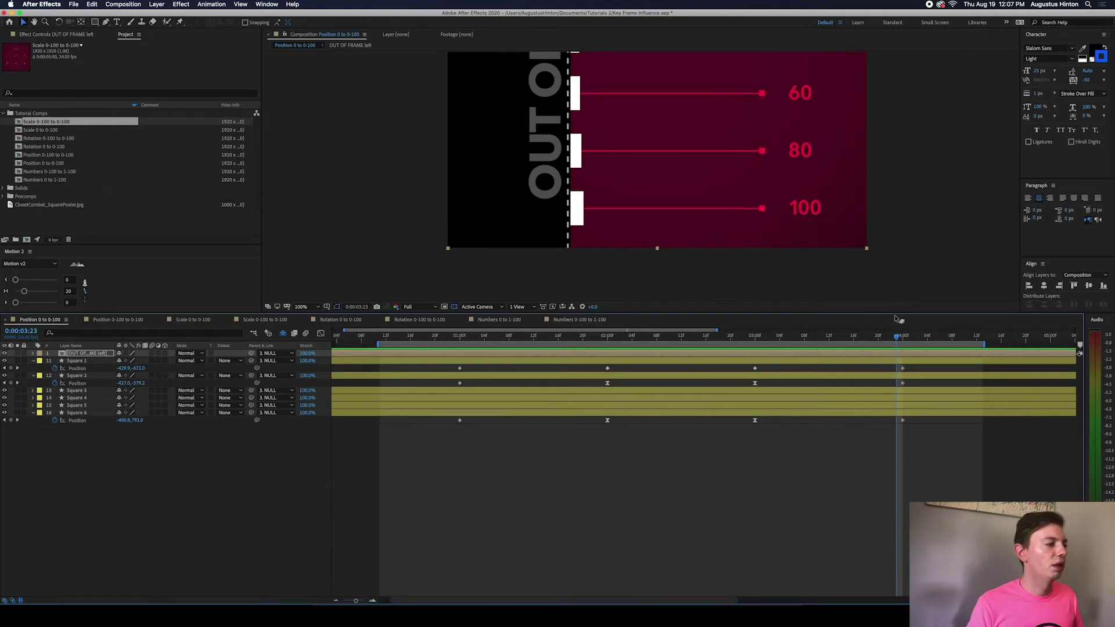
{"action": "scroll", "coordinate": [889, 261], "scroll_direction": "down", "scroll_amount": 2}
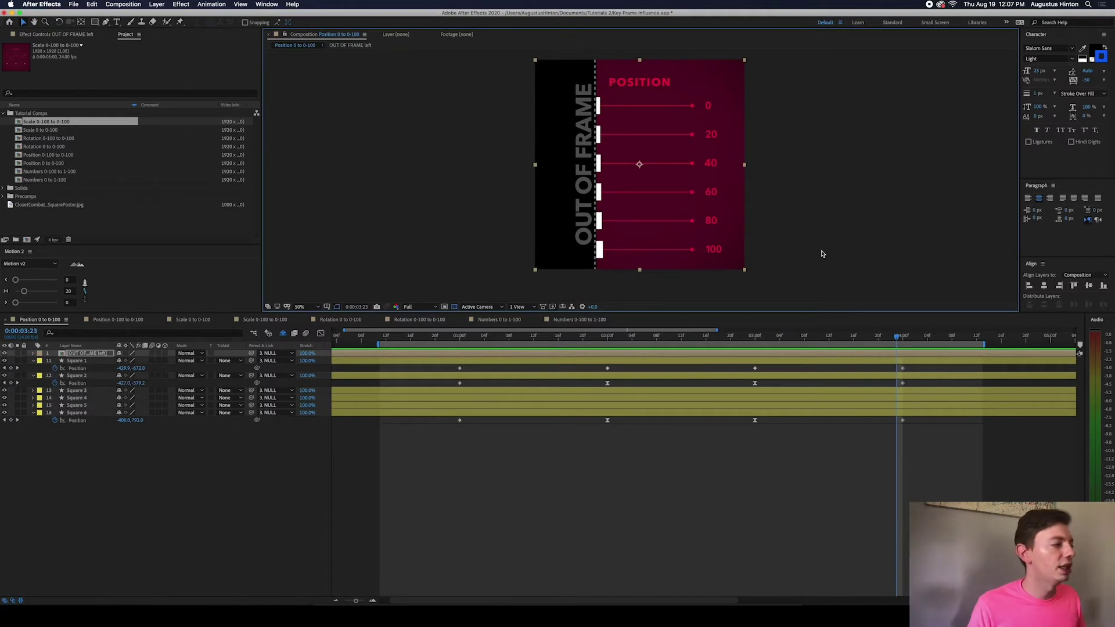
Open the Position 0-100 to 0-100 composition and play its squares from 0:00:00:12.
{"action": "left_click", "coordinate": [114, 321]}
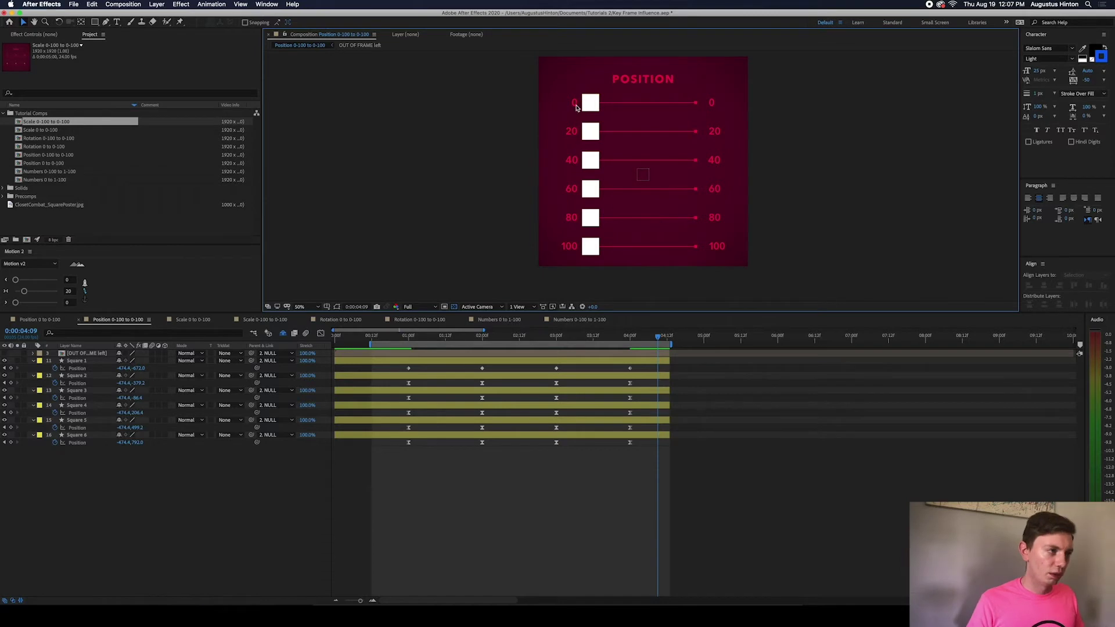
{"action": "left_click", "coordinate": [371, 338]}
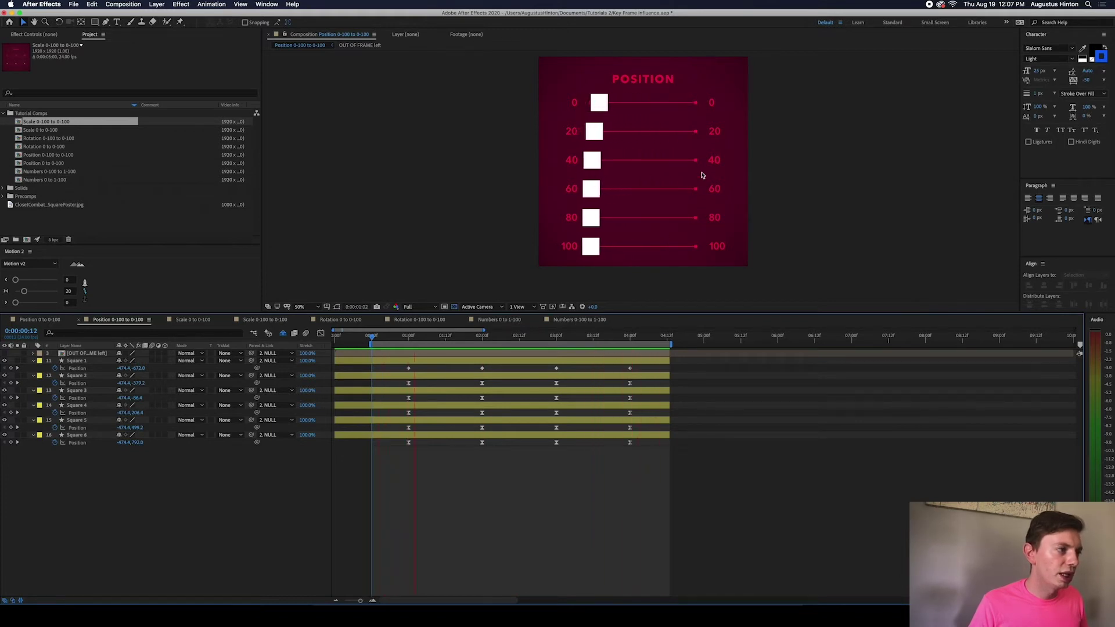
Stop playback, show the Position speed graph of Square 2, and scrub its first move from 0:00:01:03 to 0:00:01:18.
{"action": "key", "text": "space"}
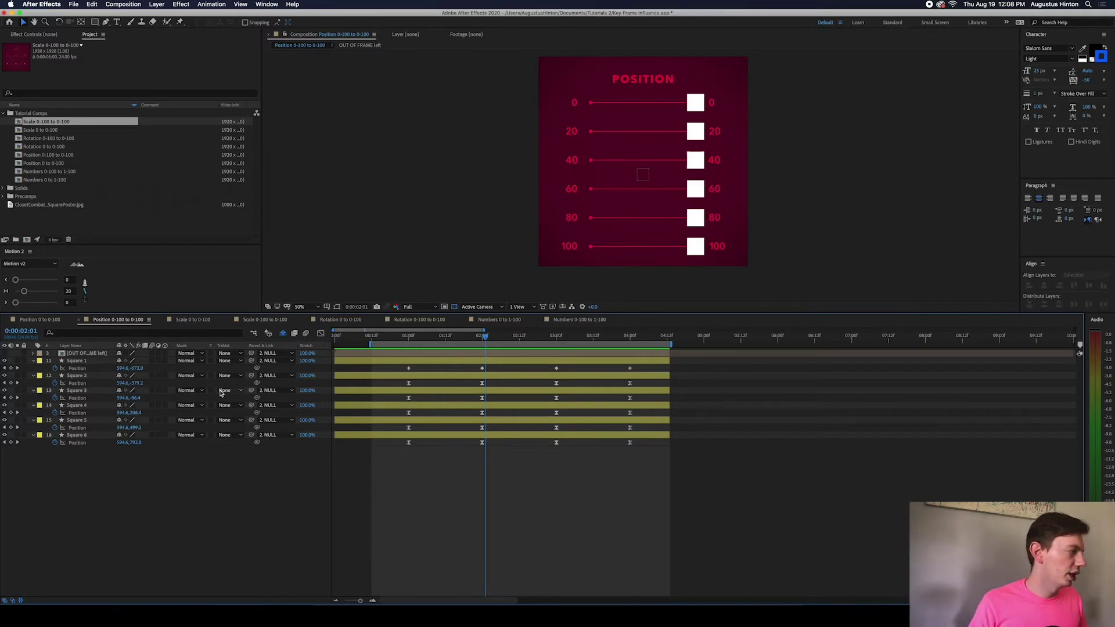
{"action": "left_click", "coordinate": [82, 384]}
{"action": "left_click", "coordinate": [321, 333]}
{"action": "left_click_drag", "start_coordinate": [439, 339], "coordinate": [418, 340]}
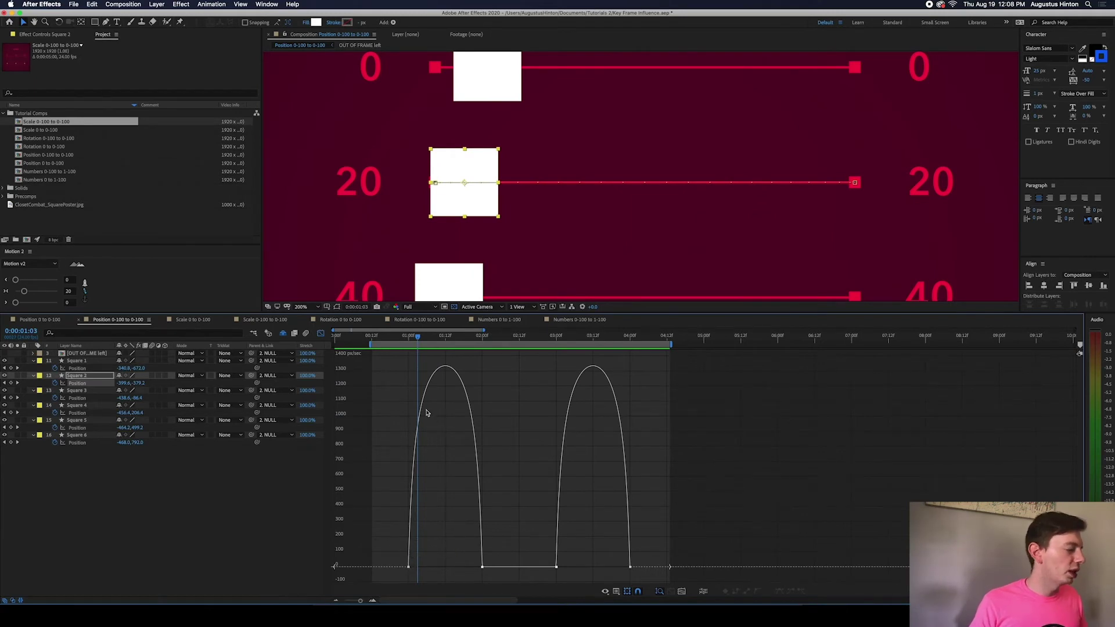
{"action": "left_click_drag", "start_coordinate": [427, 336], "coordinate": [464, 338]}
Play the 20 influence square's motion from 0:00:01:18 and again from 0:00:00:22 to examine its starts and stops.
{"action": "key", "text": "space"}
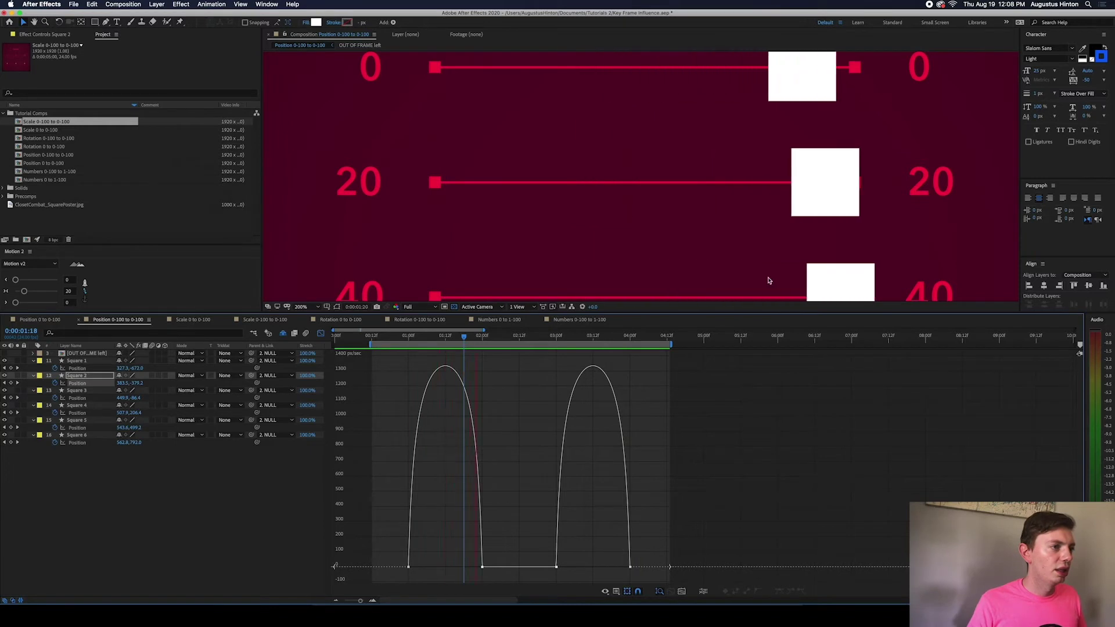
{"action": "key", "text": "space"}
{"action": "left_click_drag", "start_coordinate": [468, 342], "coordinate": [403, 344]}
{"action": "key", "text": "space"}
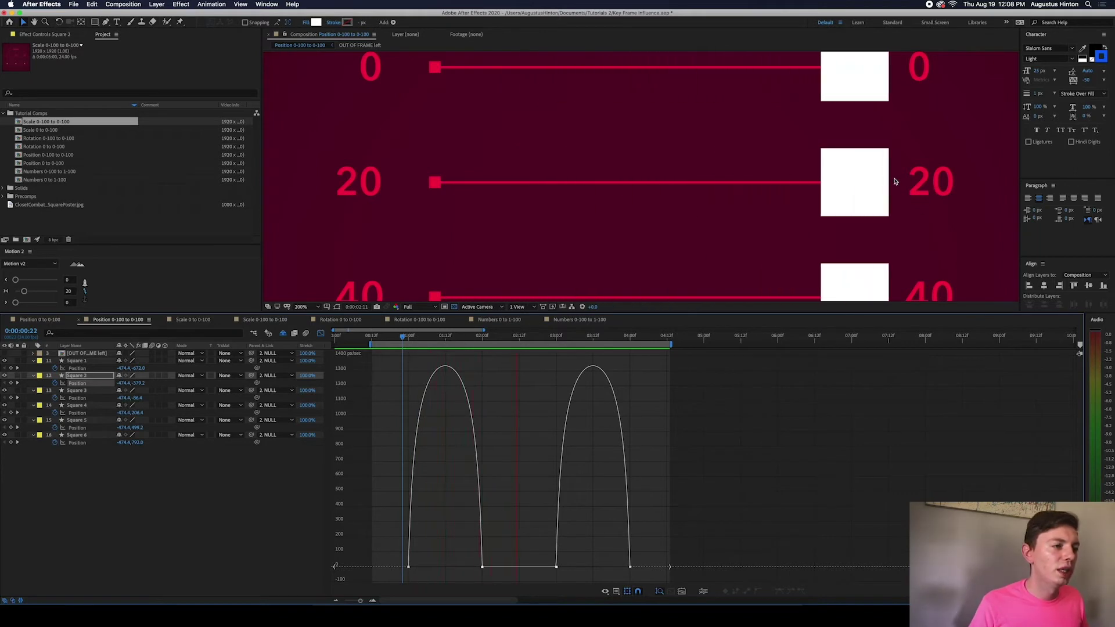
{"action": "key", "text": "space"}
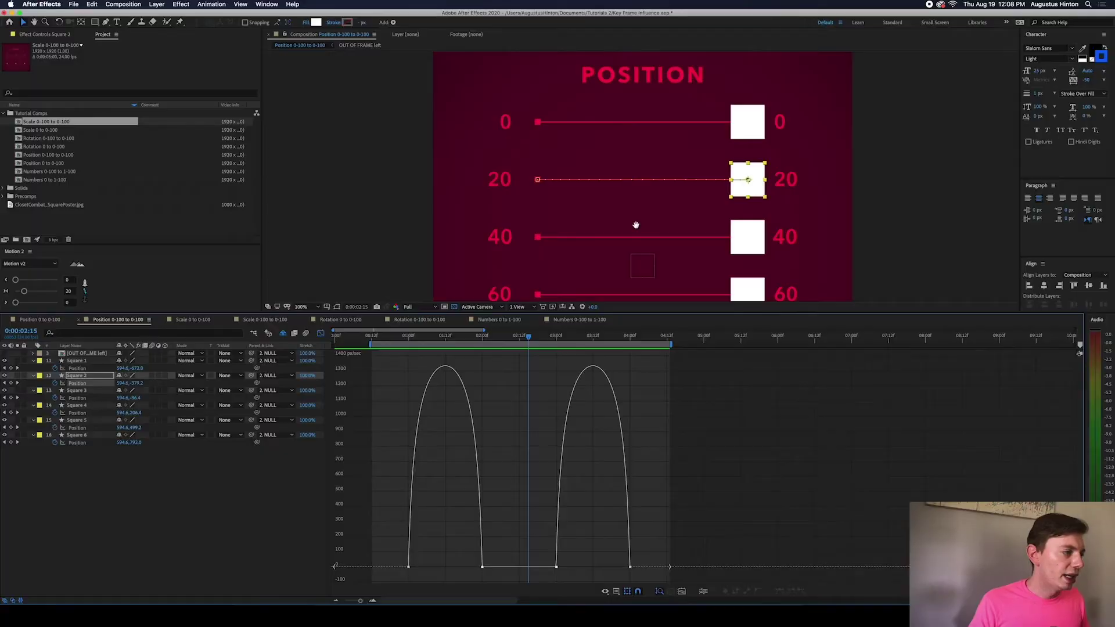
Show the Position speed graph of Square 6 and bring the 100 influence row into close view.
{"action": "key", "text": "h"}
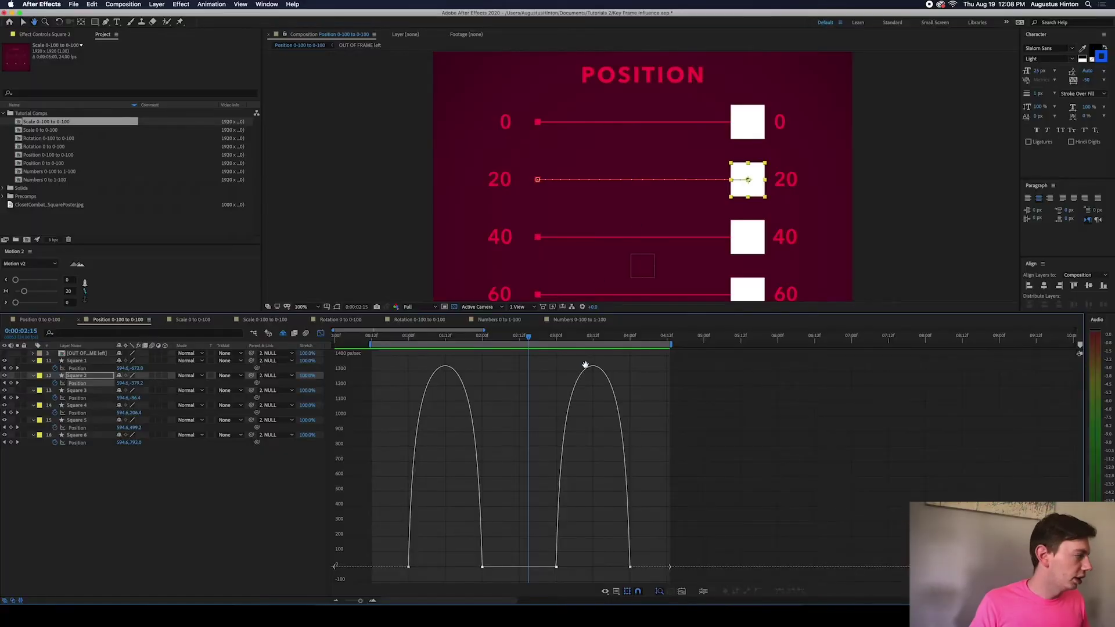
{"action": "key", "text": "v"}
{"action": "left_click", "coordinate": [78, 444]}
{"action": "key", "text": "h"}
{"action": "left_click_drag", "start_coordinate": [622, 226], "coordinate": [589, 56]}
{"action": "mouse_move", "coordinate": [603, 186]}
{"action": "left_mouse_down"}
{"action": "mouse_move", "coordinate": [610, 129]}
{"action": "mouse_move", "coordinate": [625, 168]}
{"action": "mouse_move", "coordinate": [645, 144]}
{"action": "left_mouse_up"}
{"action": "scroll", "coordinate": [612, 174], "scroll_direction": "up", "scroll_amount": 1}
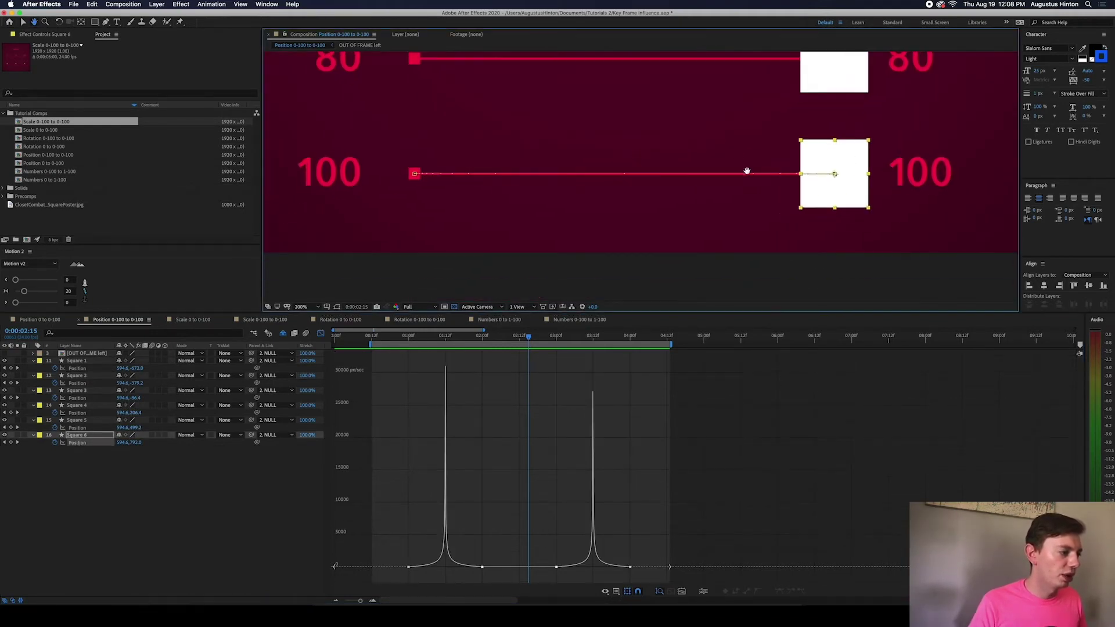
Select the return-move keyframes in Square 6's speed graph to inspect their influence handles, and play the motion.
{"action": "key", "text": "v"}
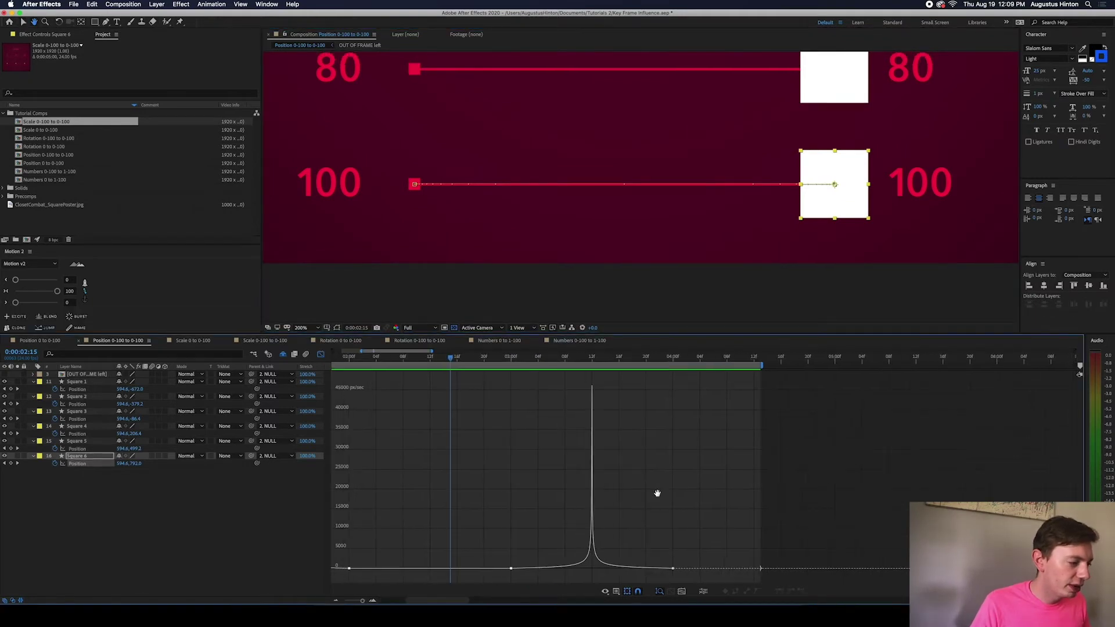
{"action": "left_click_drag", "start_coordinate": [678, 556], "coordinate": [666, 577]}
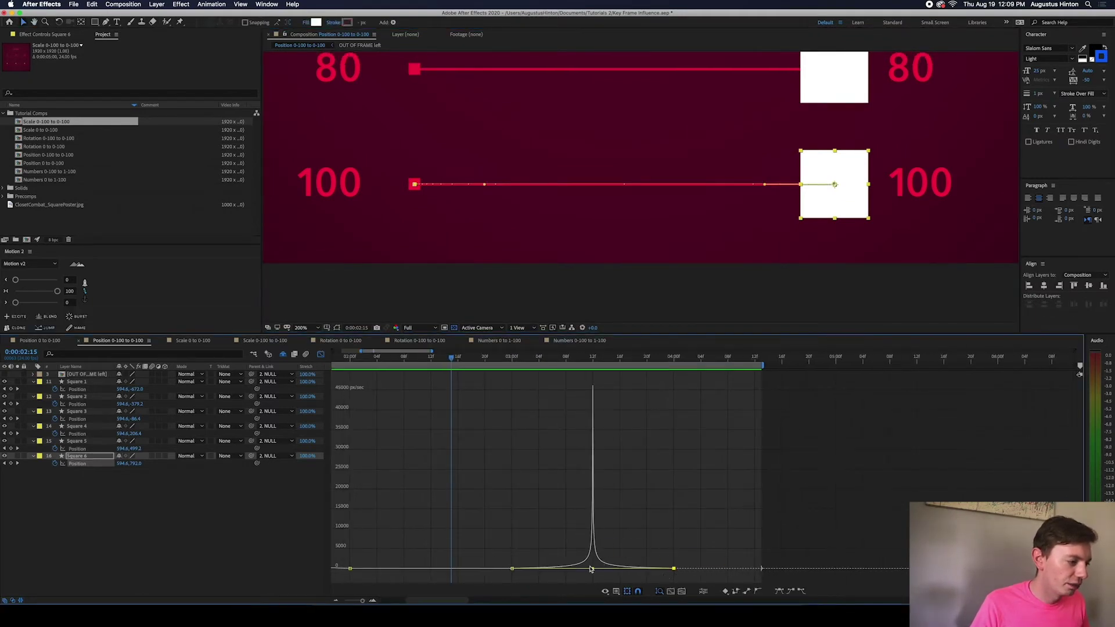
{"action": "left_click_drag", "start_coordinate": [593, 569], "coordinate": [590, 570]}
{"action": "left_click", "coordinate": [639, 542]}
{"action": "key", "text": "space"}
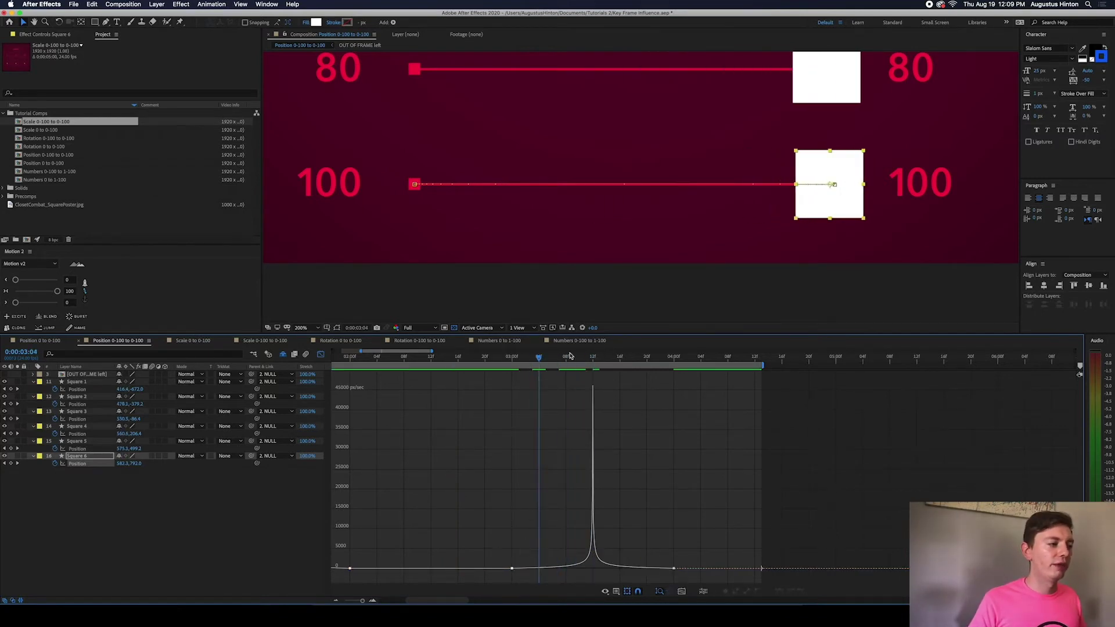
Hide the speed graph and compare all six squares at 0:00:03:04 and 0:00:03:12.
{"action": "left_click_drag", "start_coordinate": [548, 359], "coordinate": [539, 430]}
{"action": "key", "text": "comma"}
{"action": "left_click_drag", "start_coordinate": [603, 131], "coordinate": [616, 193]}
{"action": "left_click", "coordinate": [321, 354]}
{"action": "key", "text": "comma"}
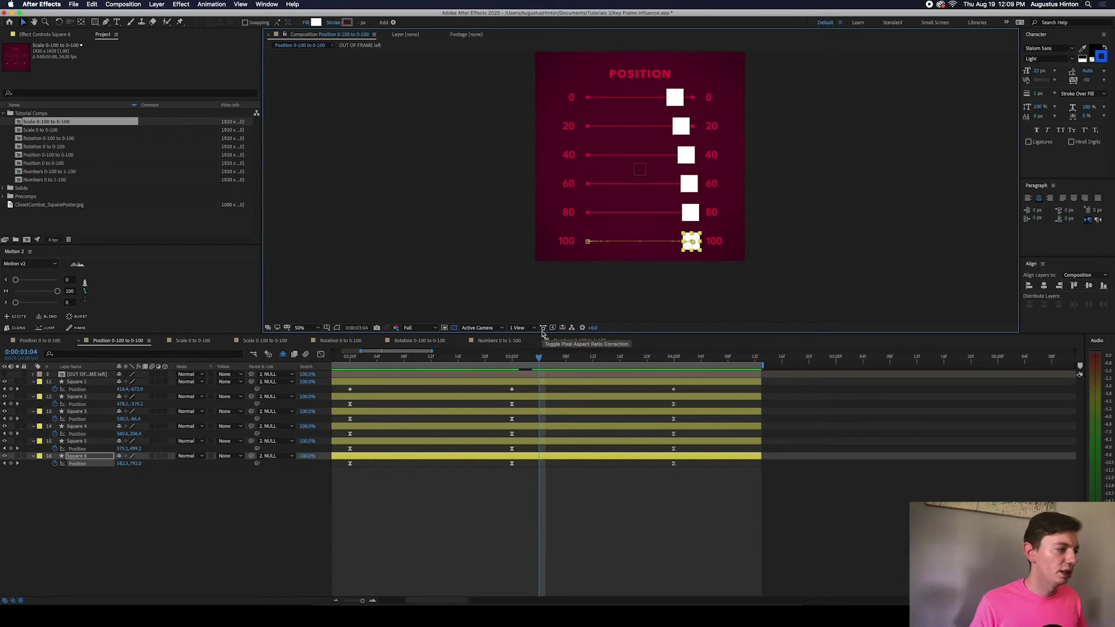
{"action": "left_click_drag", "start_coordinate": [565, 356], "coordinate": [593, 356]}
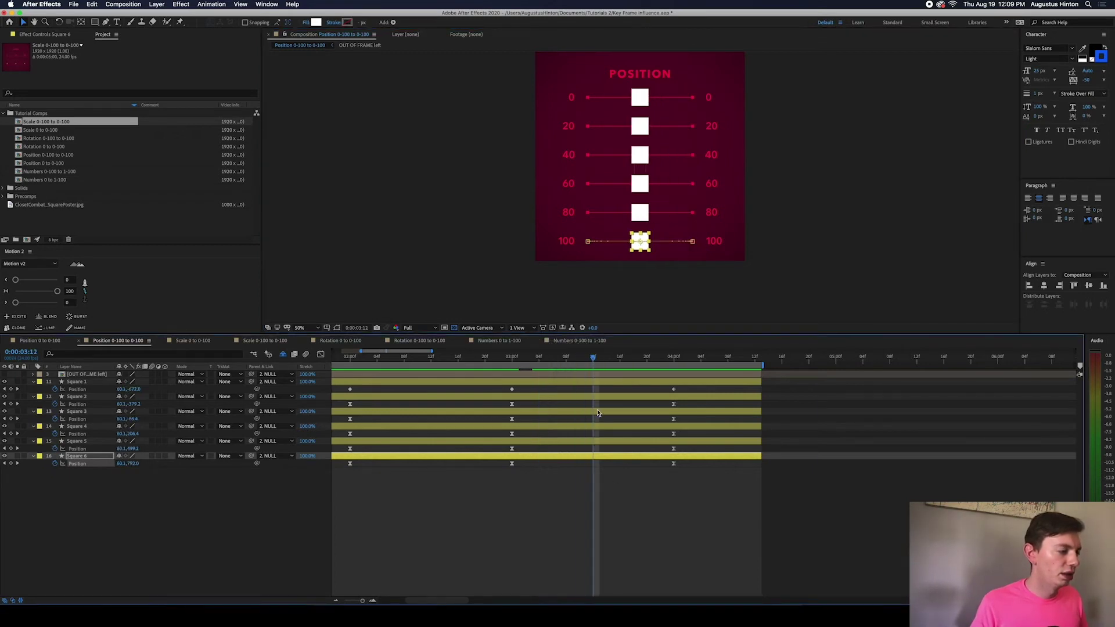
{"action": "left_click", "coordinate": [616, 488]}
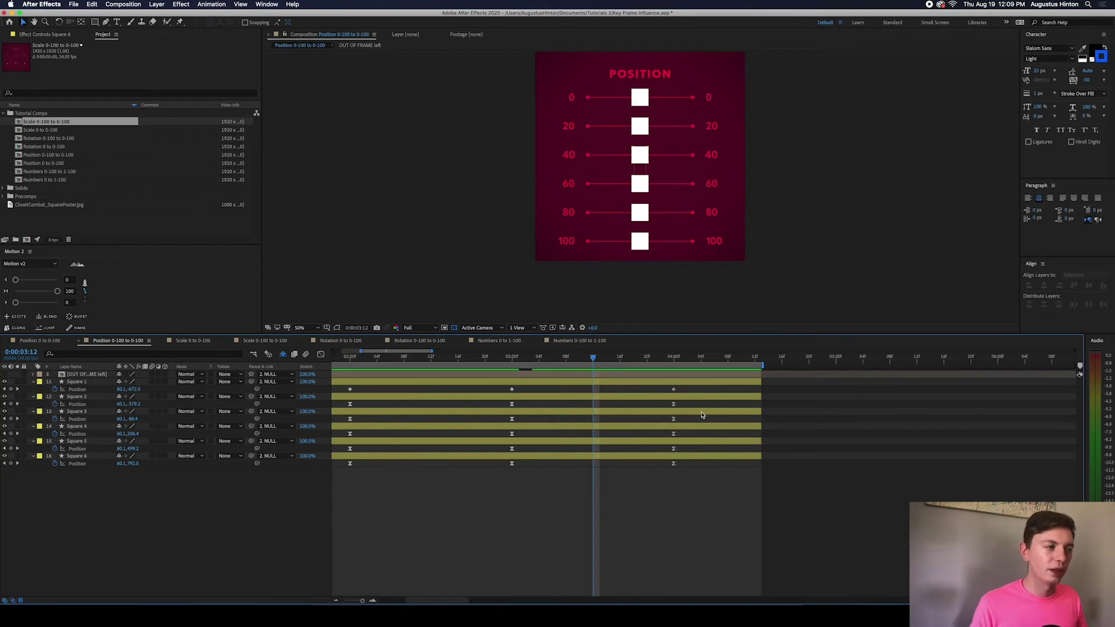
Play all six squares from 0:00:02:22, and scrub the start of the return move between 0:00:03:04 and 0:00:02:23.
{"action": "left_click_drag", "start_coordinate": [581, 361], "coordinate": [499, 383]}
{"action": "key", "text": "space"}
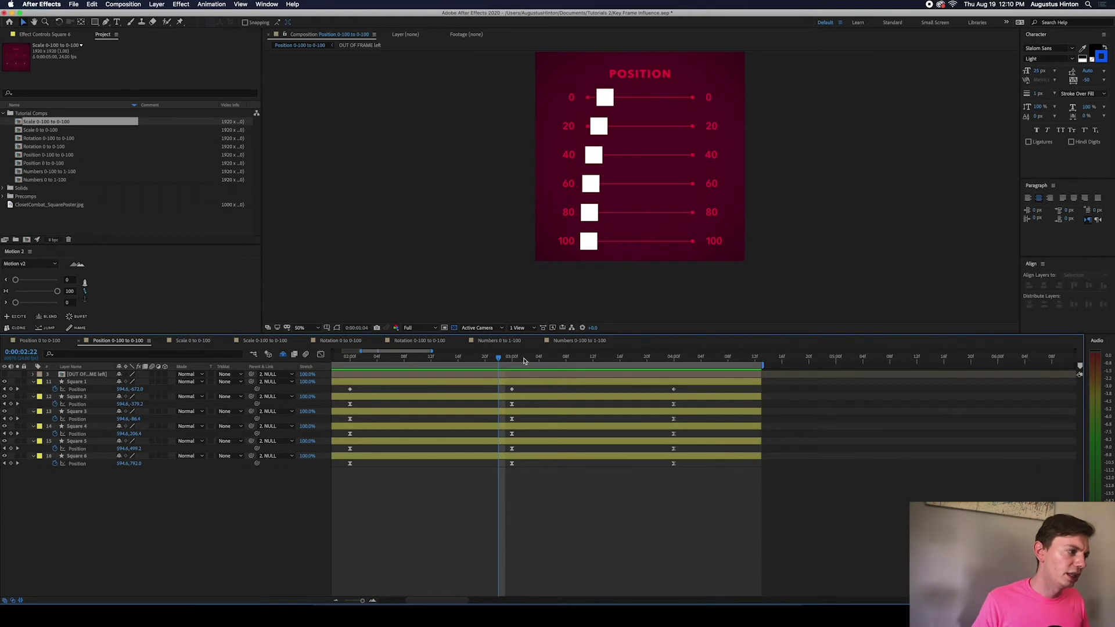
{"action": "left_click_drag", "start_coordinate": [524, 360], "coordinate": [538, 360]}
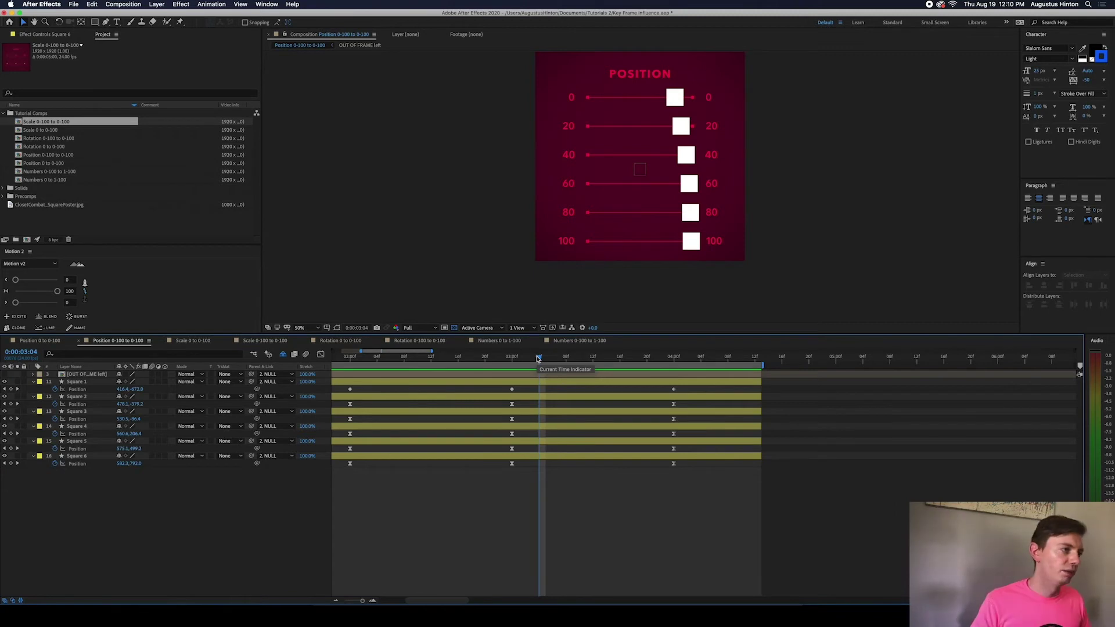
{"action": "left_click_drag", "start_coordinate": [531, 357], "coordinate": [506, 357]}
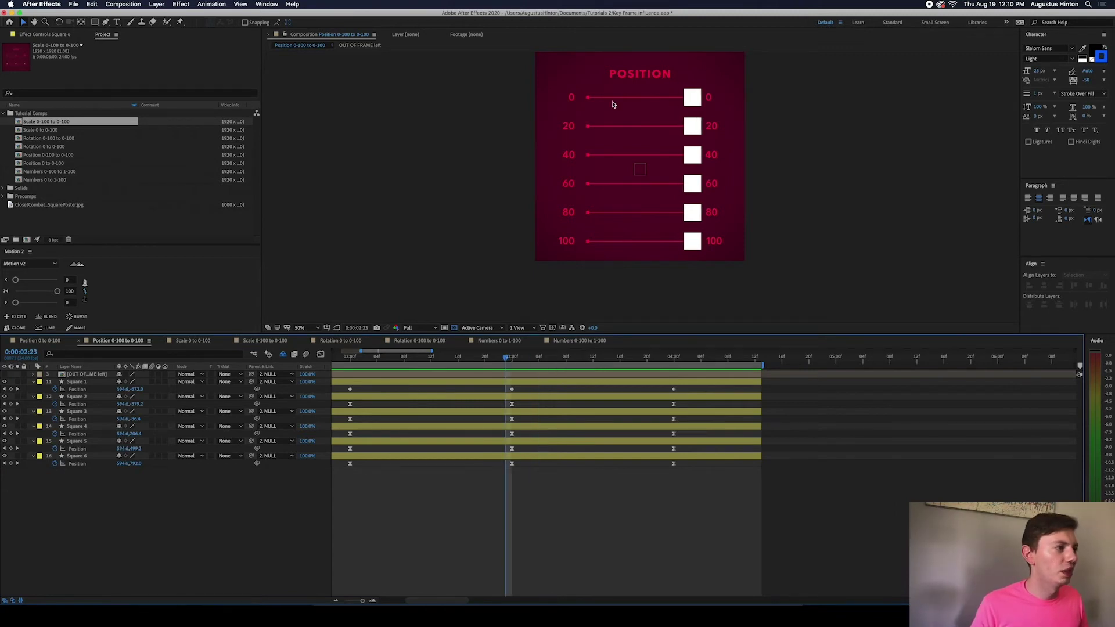
Enlarge the composition viewer around the 40, 60 and 80 influence rows and play their motion from 0:00:02:23.
{"action": "key", "text": "period"}
{"action": "key", "text": "space"}
{"action": "left_click_drag", "start_coordinate": [615, 193], "coordinate": [624, 157]}
{"action": "key", "text": "period"}
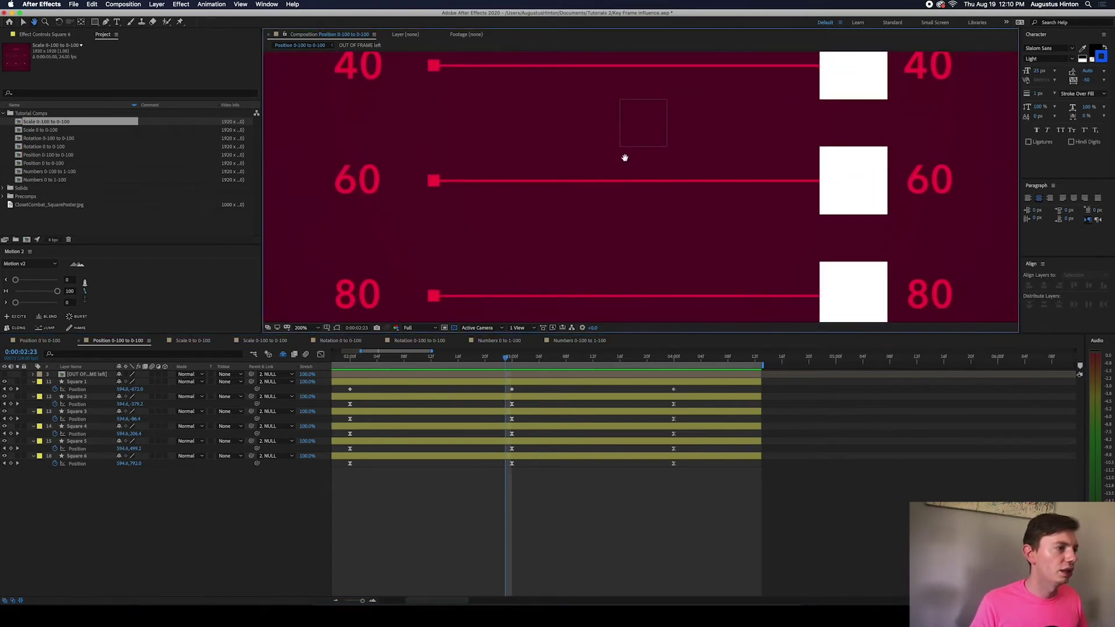
{"action": "left_click_drag", "start_coordinate": [651, 332], "coordinate": [651, 387]}
{"action": "key", "text": "space"}
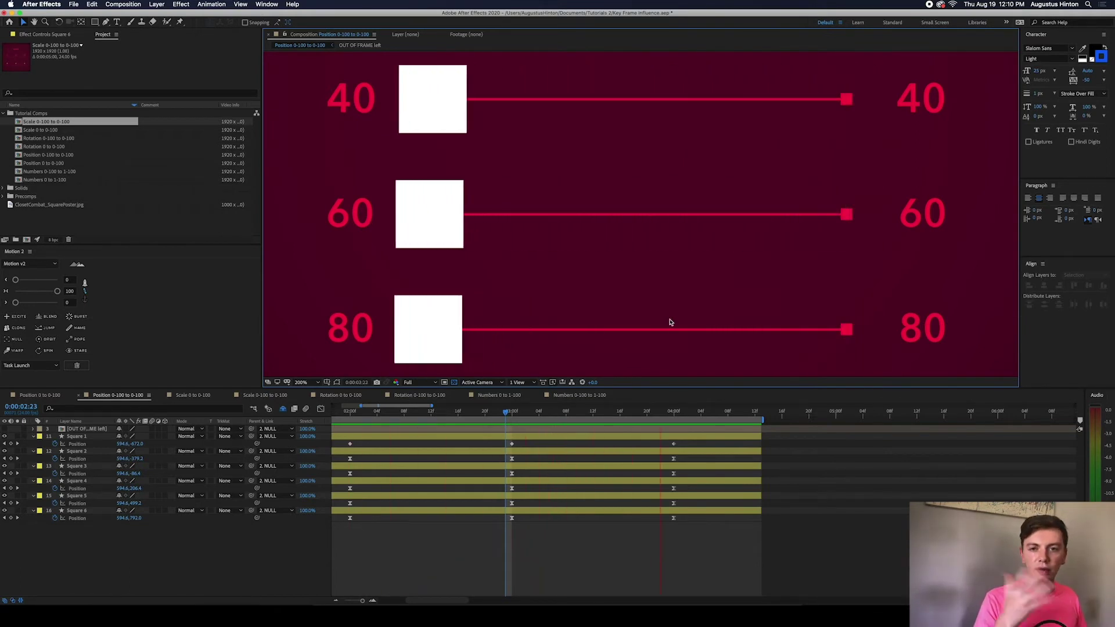
Stop playback at 0:00:04:06 and inspect the 80 and 100 influence rows beside the other squares.
{"action": "key", "text": "space"}
{"action": "left_click_drag", "start_coordinate": [625, 313], "coordinate": [636, 92]}
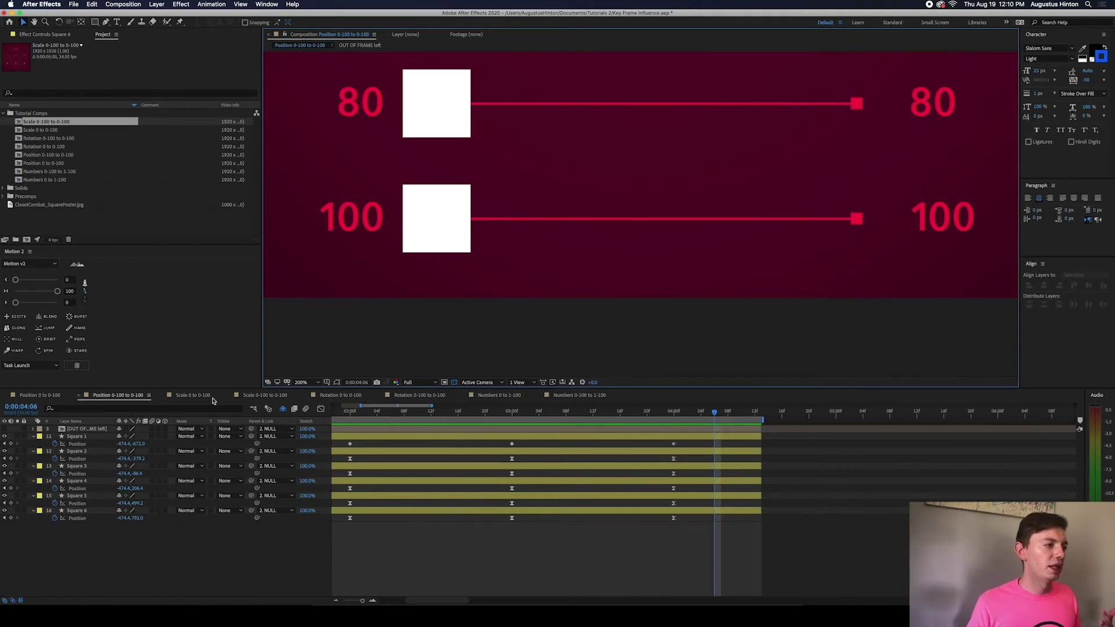
{"action": "key", "text": "comma"}
{"action": "left_click_drag", "start_coordinate": [659, 147], "coordinate": [633, 219]}
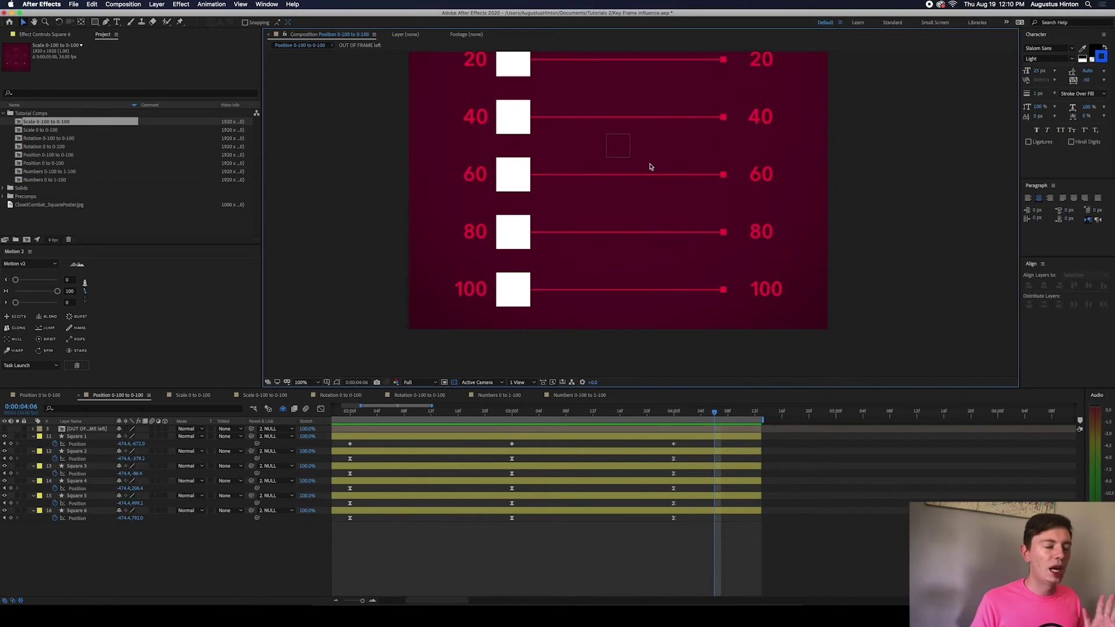
Open the Scale 0 to 0-100 composition and play its diamonds from 0:00:00:06.
{"action": "left_click", "coordinate": [193, 395]}
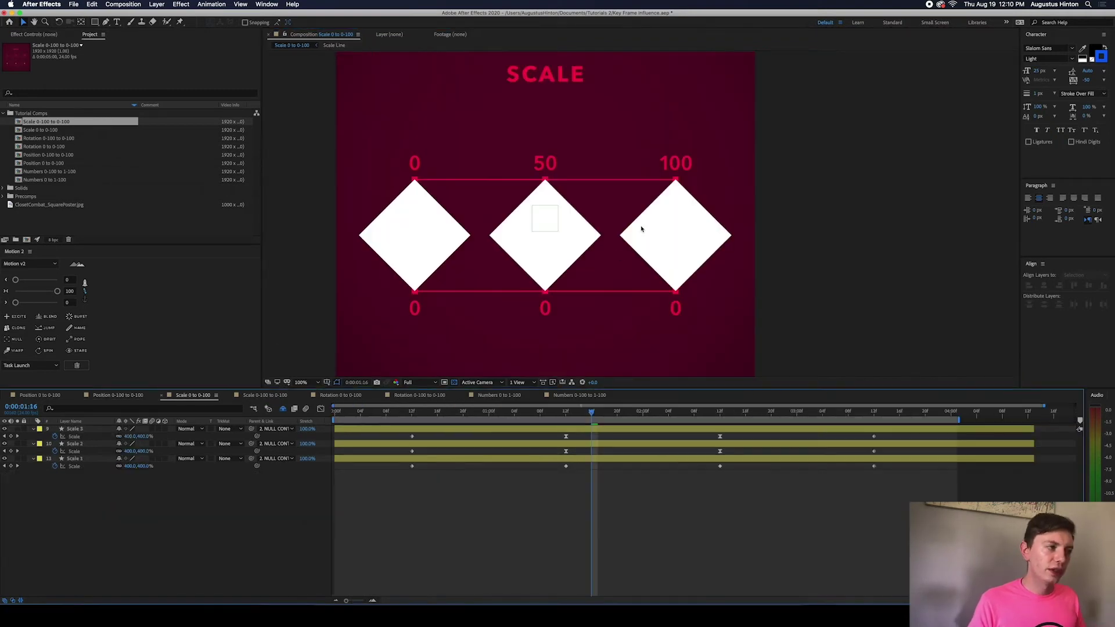
{"action": "left_click_drag", "start_coordinate": [572, 412], "coordinate": [337, 411]}
{"action": "key", "text": "space"}
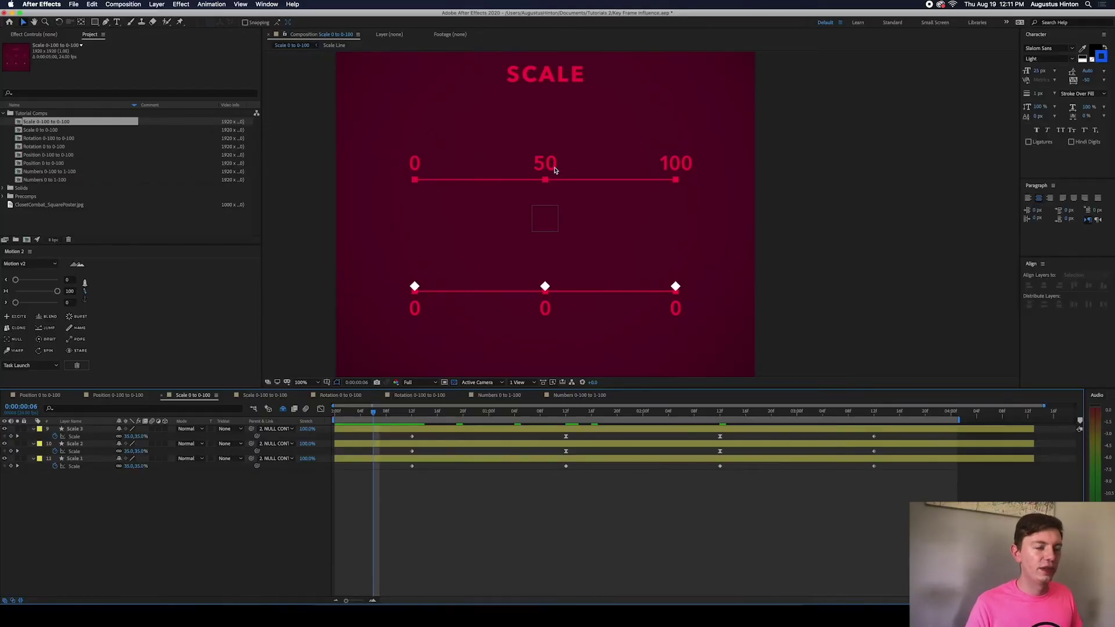
{"action": "key", "text": "space"}
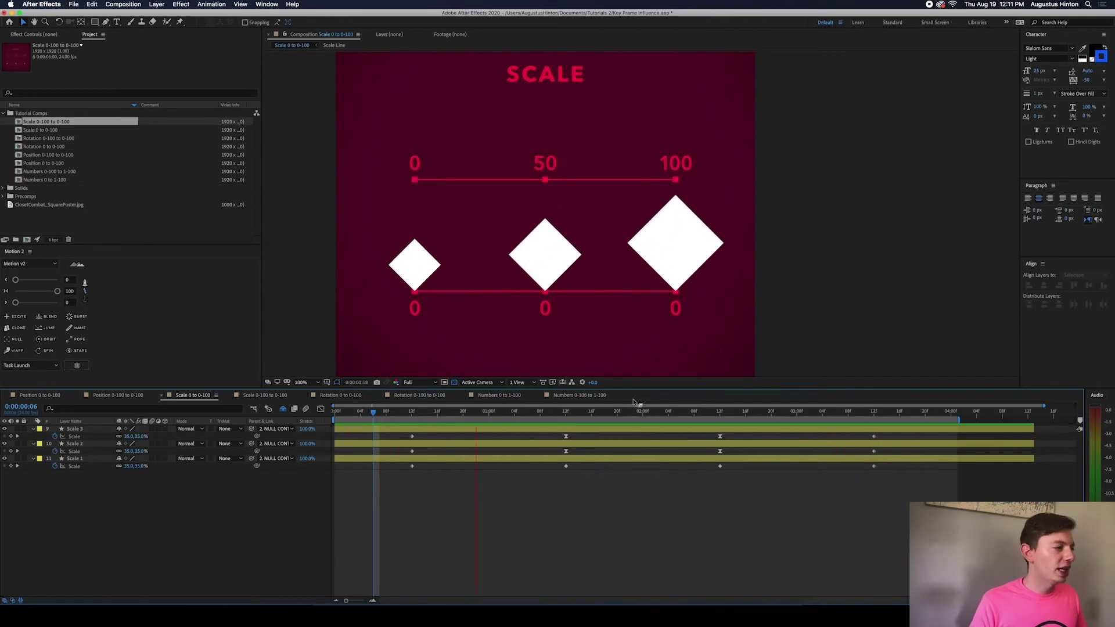
Scrub the diamonds' scale-up back from 0:00:01:12 to 0:00:01:02 to compare the 0, 50 and 100 influences, and play it.
{"action": "left_click_drag", "start_coordinate": [617, 412], "coordinate": [566, 414]}
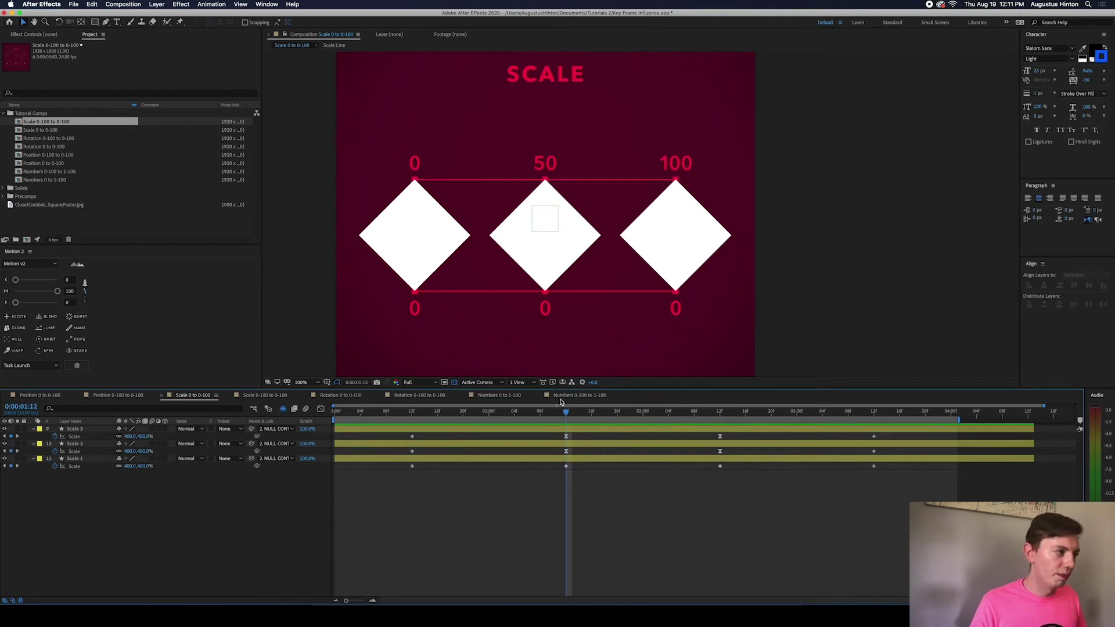
{"action": "left_click_drag", "start_coordinate": [562, 416], "coordinate": [502, 429]}
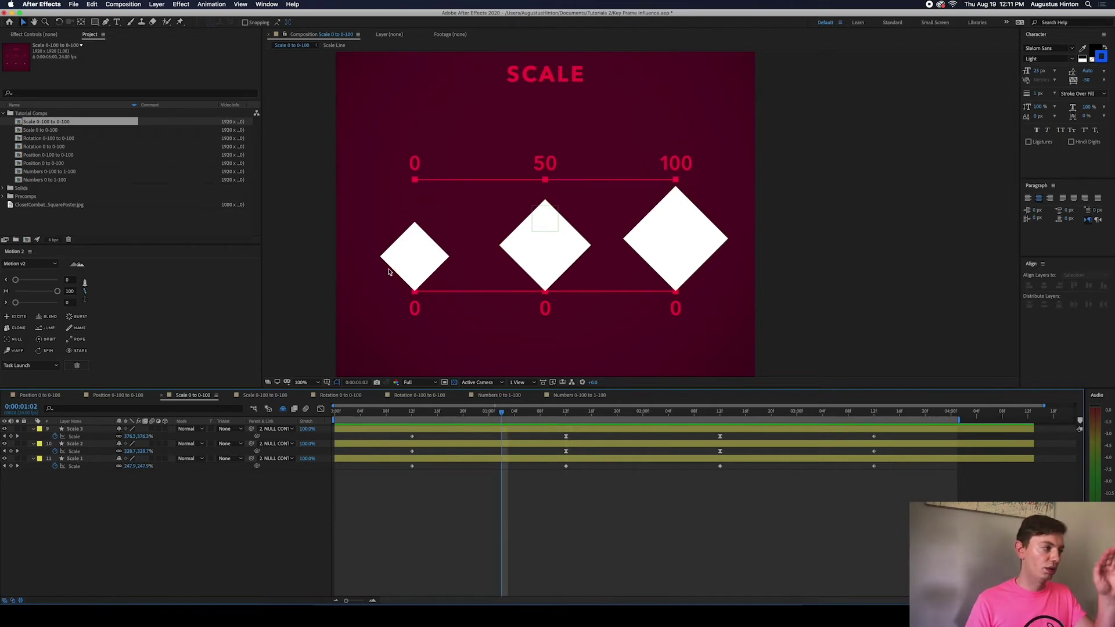
{"action": "left_click_drag", "start_coordinate": [409, 414], "coordinate": [467, 417]}
{"action": "key", "text": "space"}
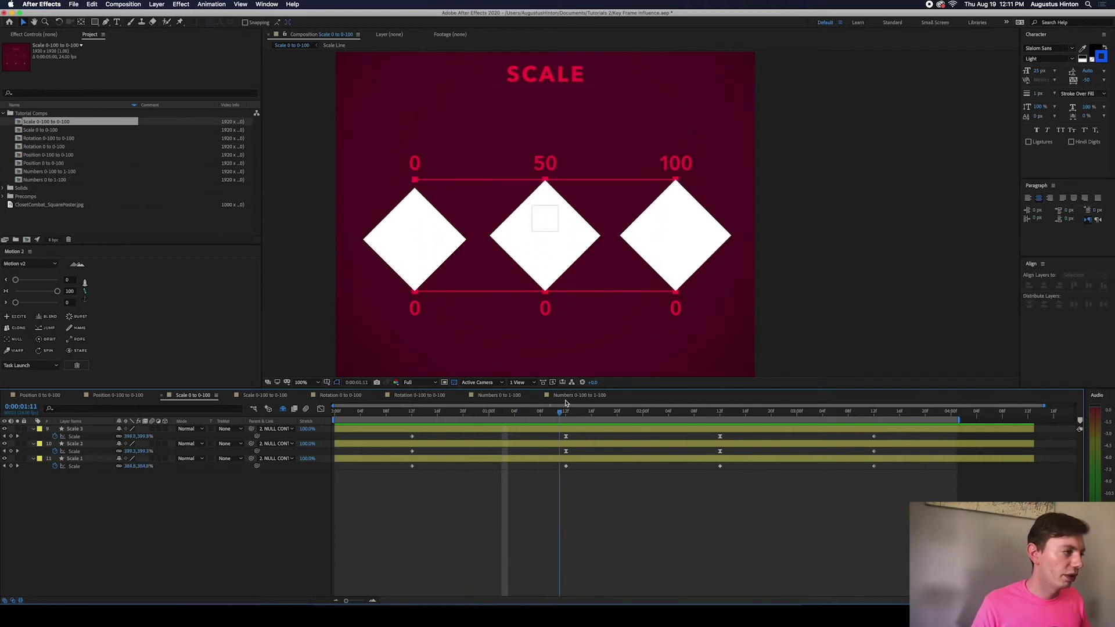
Replay the diamonds' scale-up from 0:00:00:12 and scrub back through its end to examine how each one settles.
{"action": "left_click_drag", "start_coordinate": [527, 409], "coordinate": [412, 413]}
{"action": "key", "text": "space"}
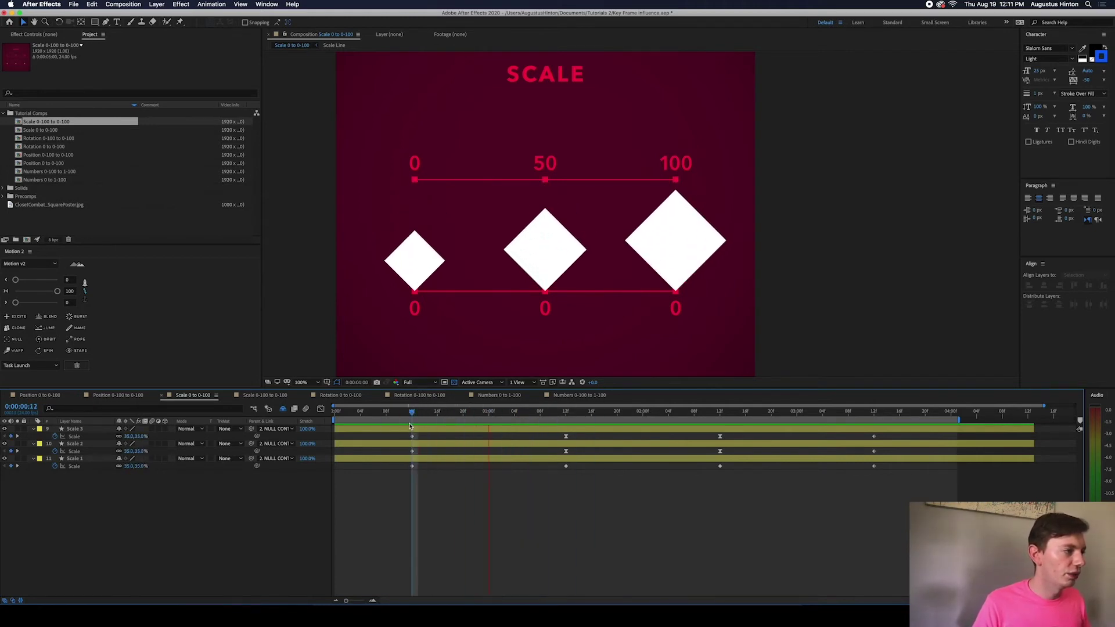
{"action": "key", "text": "space"}
{"action": "left_click_drag", "start_coordinate": [549, 417], "coordinate": [497, 418]}
{"action": "key", "text": "space"}
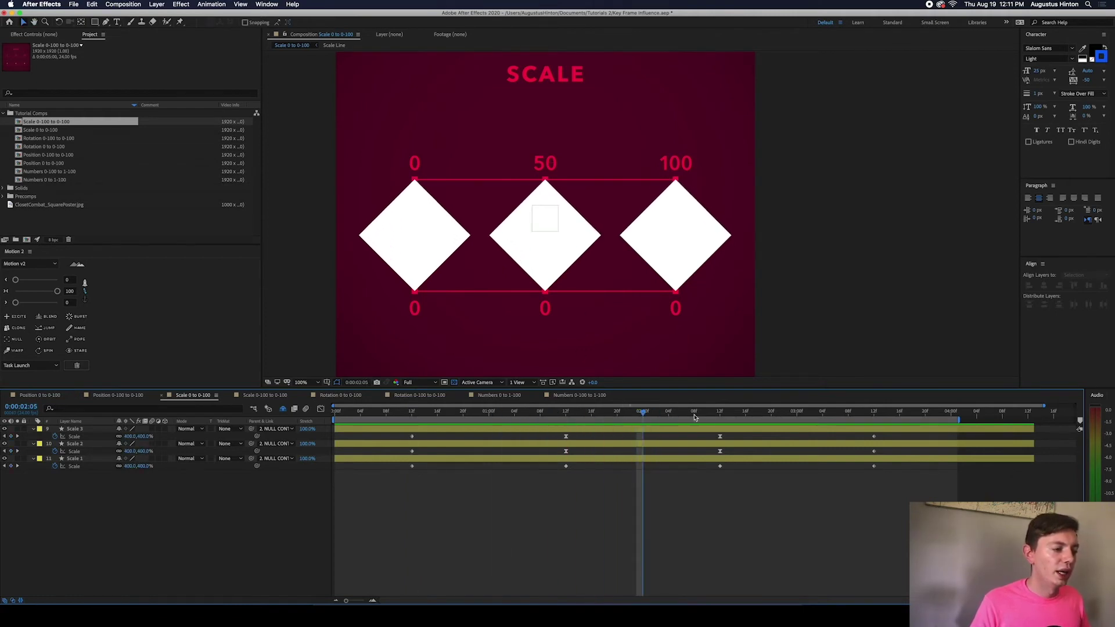
Play the diamonds' scale-down from 0:00:02:07 to compare how the three influences shrink.
{"action": "left_click", "coordinate": [803, 411]}
{"action": "key", "text": "space"}
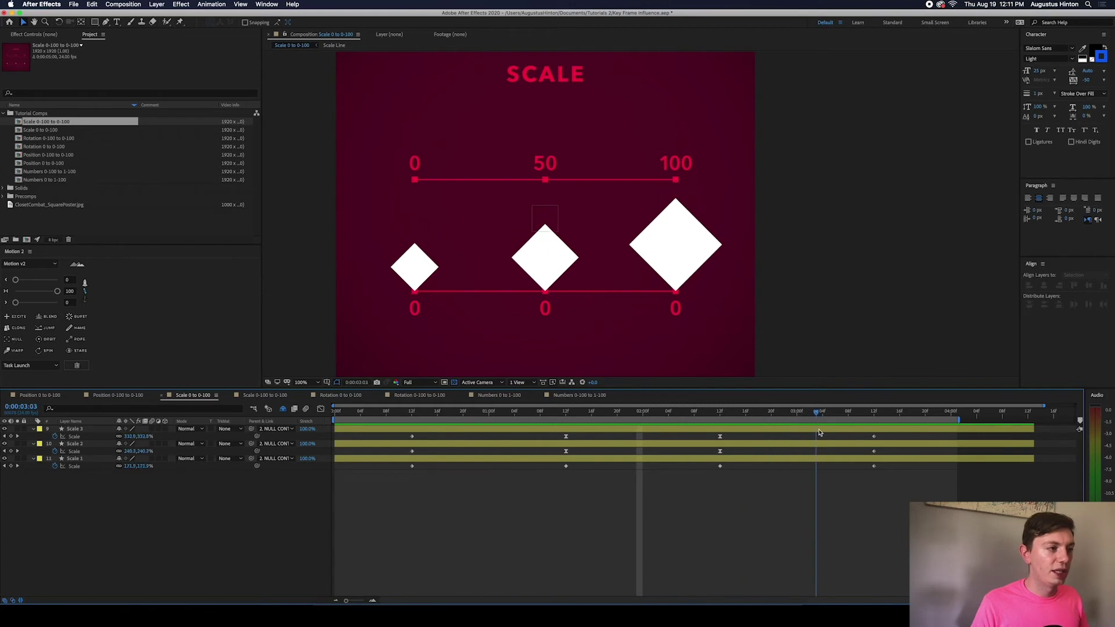
{"action": "left_click", "coordinate": [689, 411]}
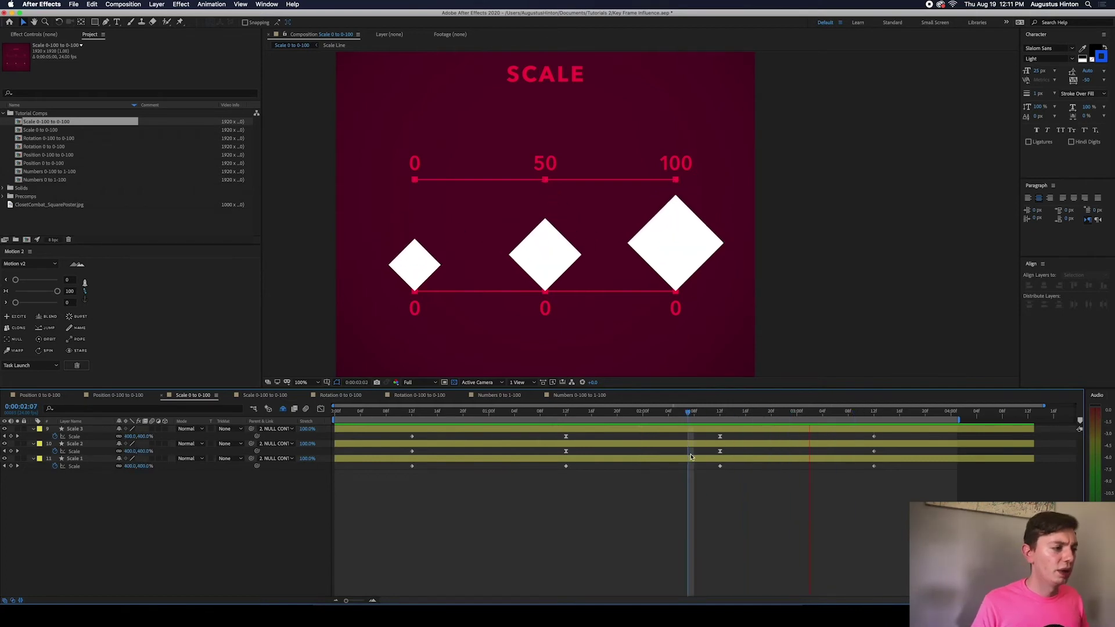
{"action": "key", "text": "space"}
Play and scrub the start of the scale-down between 0:00:02:03 and 0:00:02:16 to examine the 0, 50 and 100 influence diamonds.
{"action": "left_click_drag", "start_coordinate": [716, 412], "coordinate": [746, 412]}
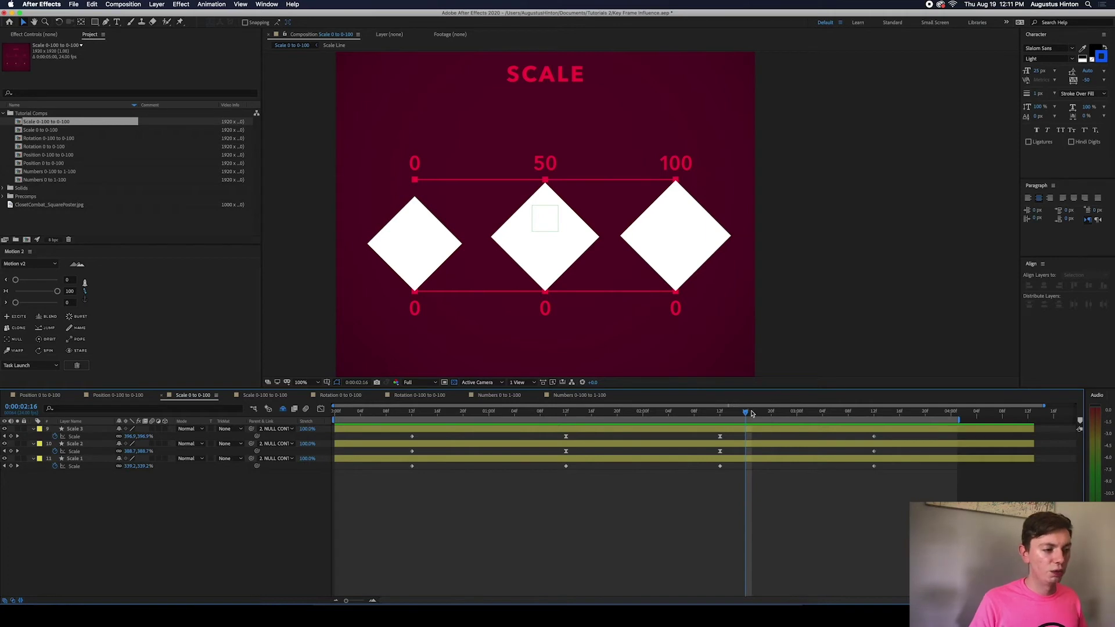
{"action": "key", "text": "space"}
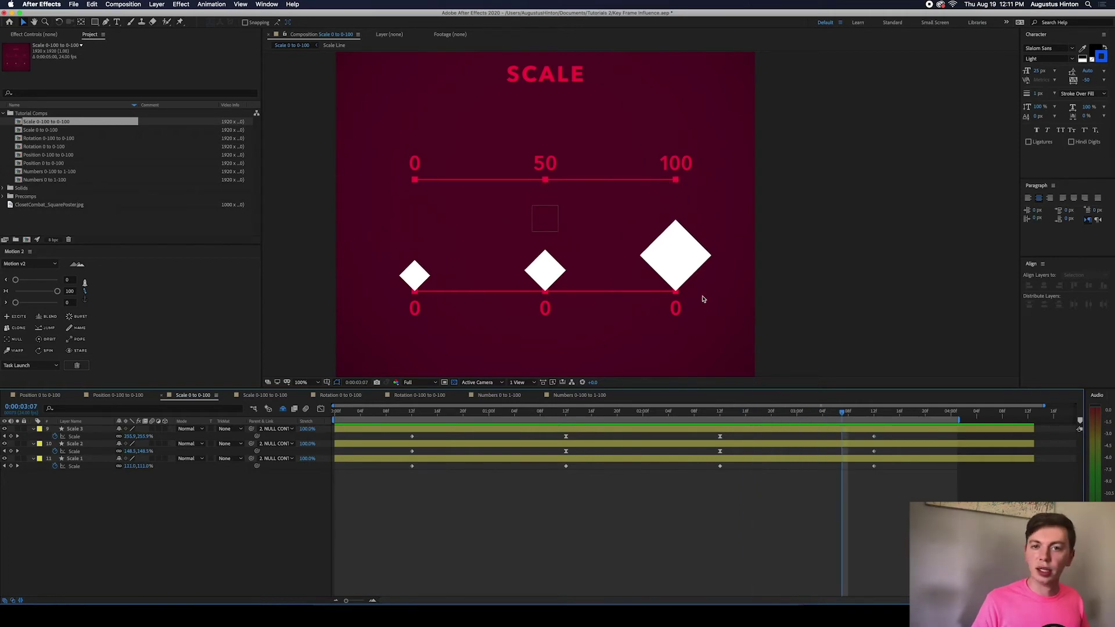
{"action": "left_click_drag", "start_coordinate": [746, 412], "coordinate": [715, 417]}
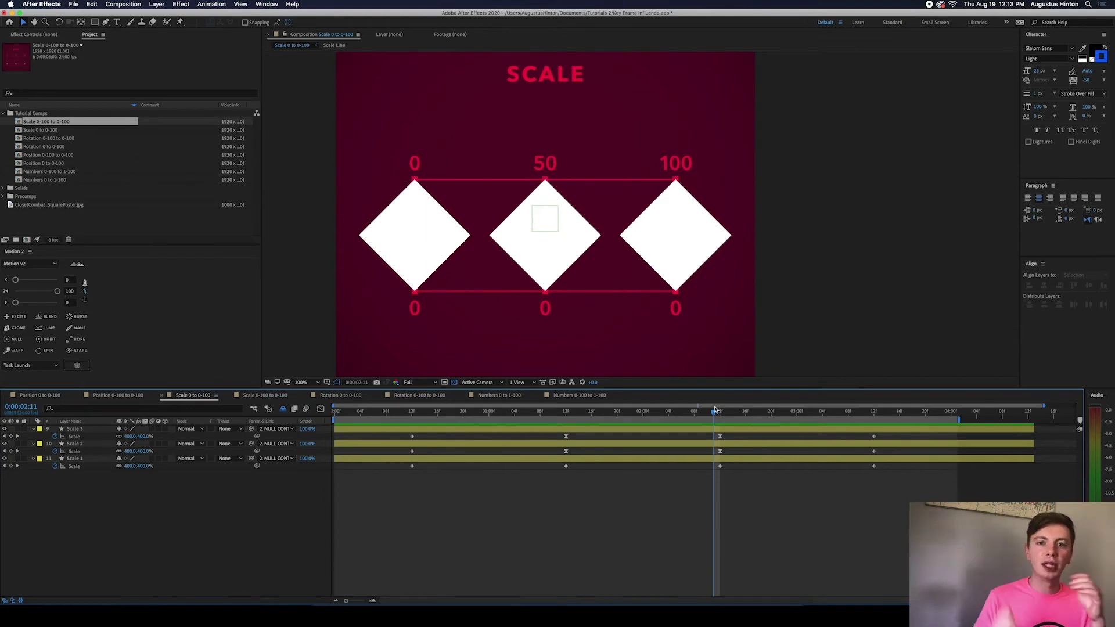
{"action": "left_click_drag", "start_coordinate": [712, 418], "coordinate": [662, 414]}
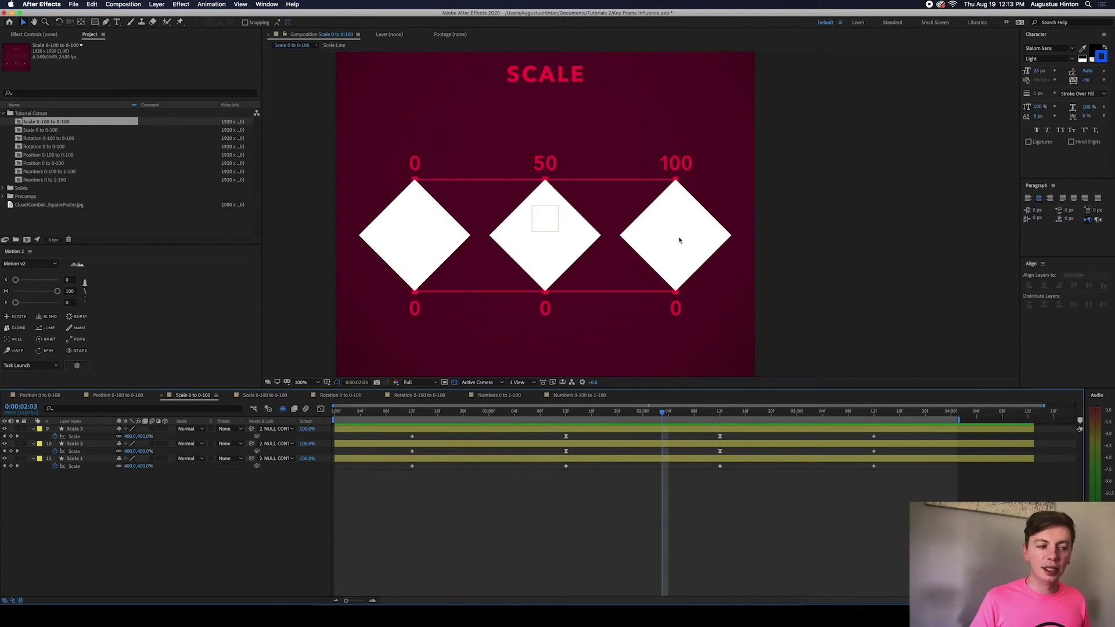
{"action": "left_click", "coordinate": [726, 411]}
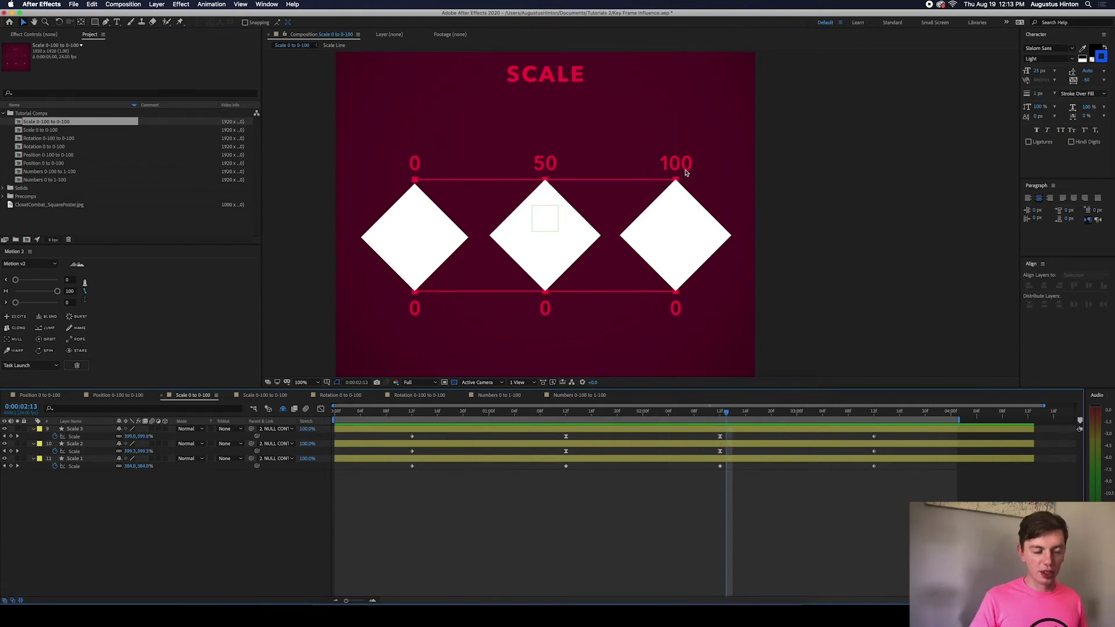
Scrub the diamonds' scale-down from 0:00:02:13 to 0:00:03:08 and back, and play it to compare the three influences.
{"action": "mouse_move", "coordinate": [730, 413]}
{"action": "left_mouse_down"}
{"action": "mouse_move", "coordinate": [848, 413]}
{"action": "mouse_move", "coordinate": [714, 414]}
{"action": "mouse_move", "coordinate": [758, 415]}
{"action": "mouse_move", "coordinate": [776, 434]}
{"action": "mouse_move", "coordinate": [741, 417]}
{"action": "left_mouse_up"}
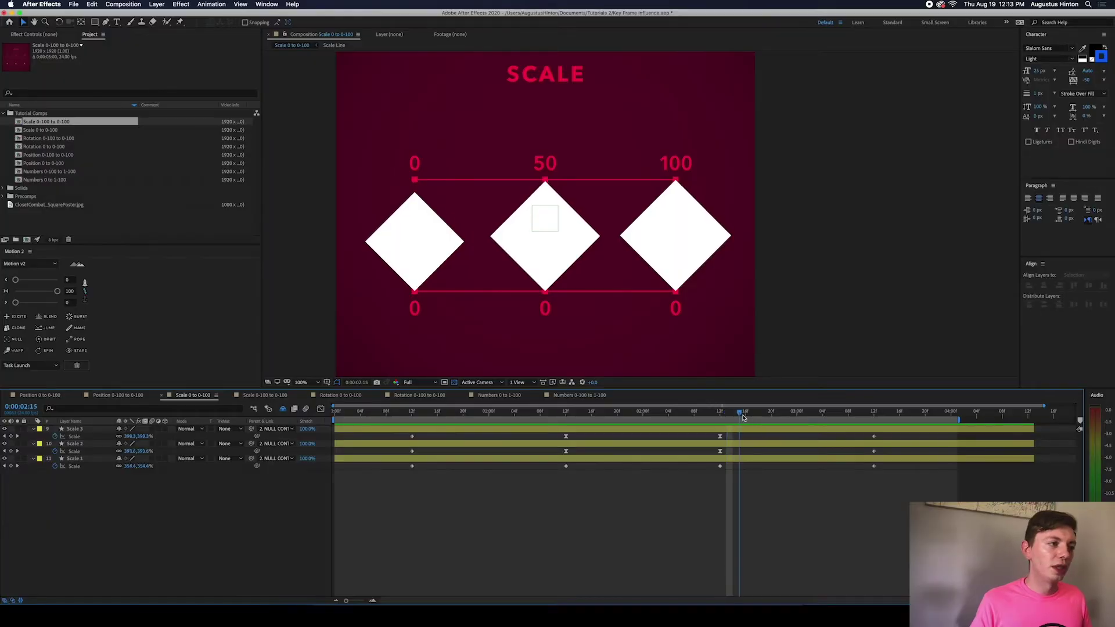
{"action": "left_click_drag", "start_coordinate": [764, 416], "coordinate": [849, 415]}
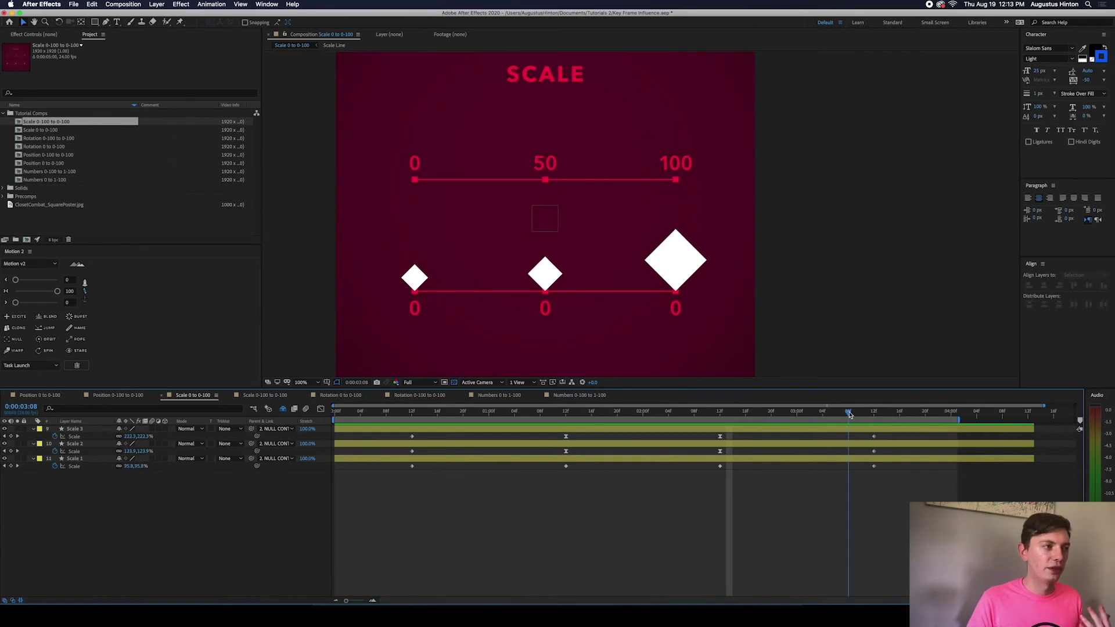
{"action": "left_click_drag", "start_coordinate": [849, 415], "coordinate": [702, 415]}
{"action": "key", "text": "space"}
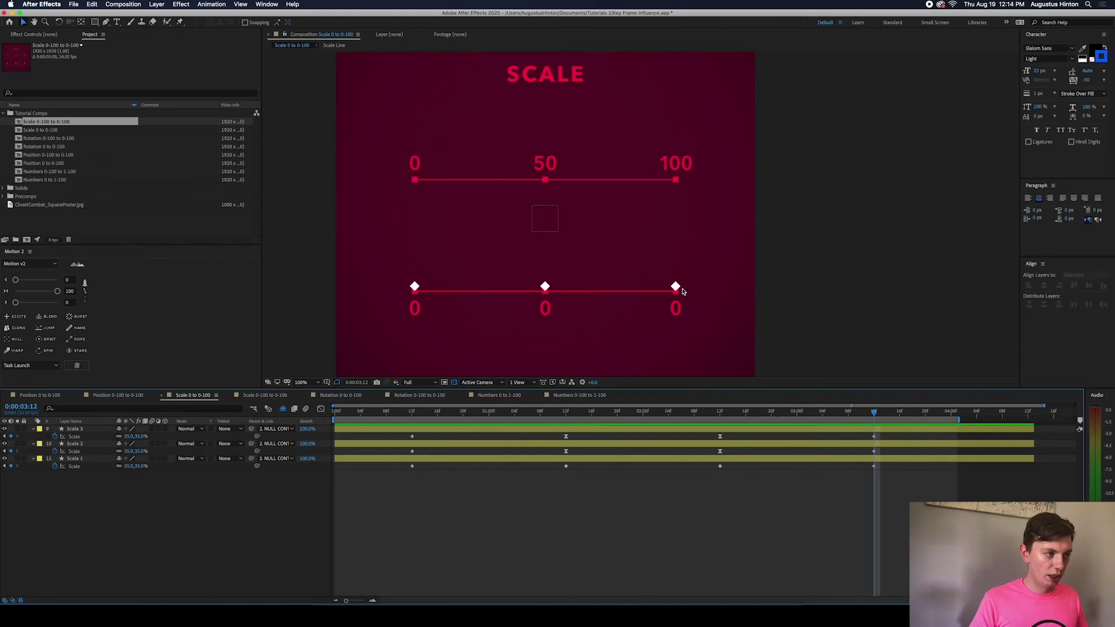
Scrub the diamonds' scale-up from 0:00:00:12 to 0:00:01:10, pausing at 0:00:00:16 and 0:00:01:02 to compare their sizes.
{"action": "left_click_drag", "start_coordinate": [411, 412], "coordinate": [437, 411]}
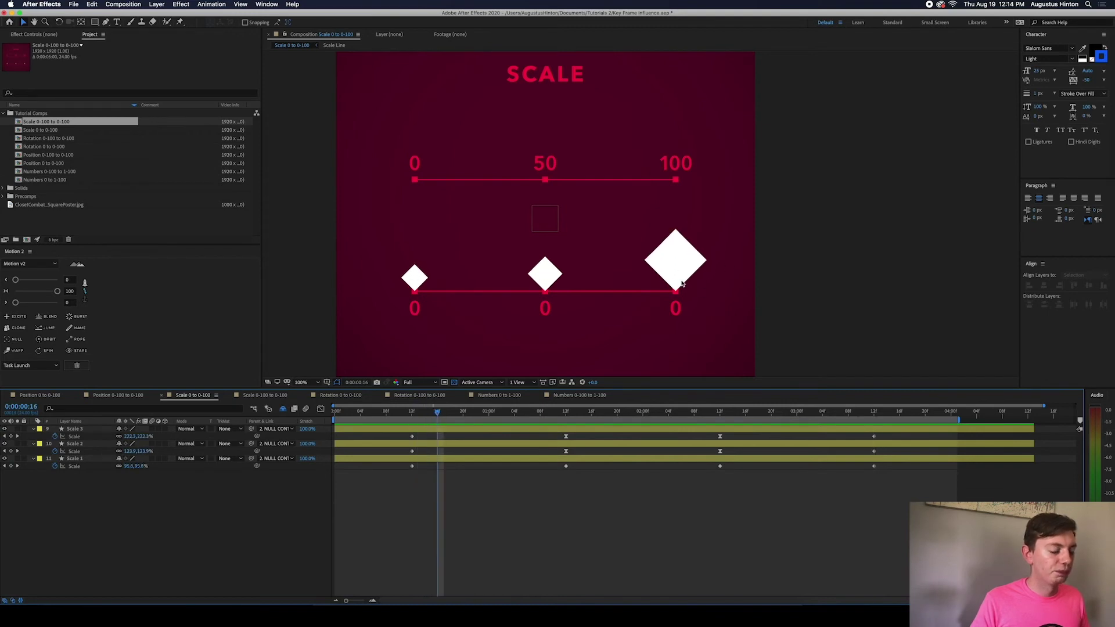
{"action": "left_click_drag", "start_coordinate": [436, 411], "coordinate": [503, 430]}
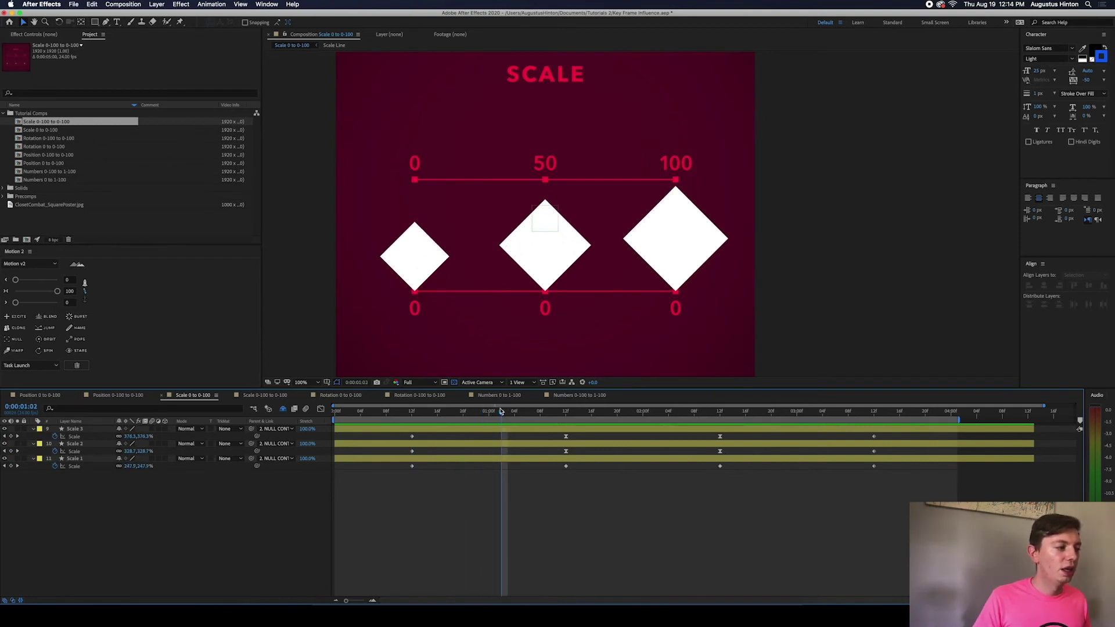
{"action": "mouse_move", "coordinate": [500, 417]}
{"action": "left_mouse_down"}
{"action": "mouse_move", "coordinate": [463, 418]}
{"action": "mouse_move", "coordinate": [498, 419]}
{"action": "left_mouse_up"}
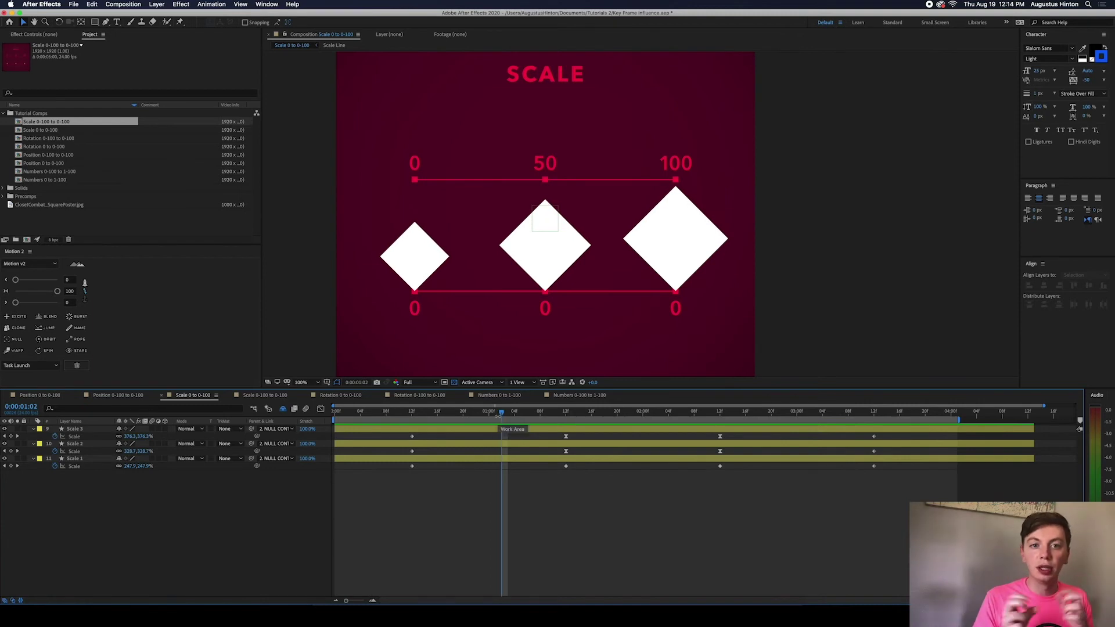
{"action": "left_click_drag", "start_coordinate": [500, 418], "coordinate": [538, 422]}
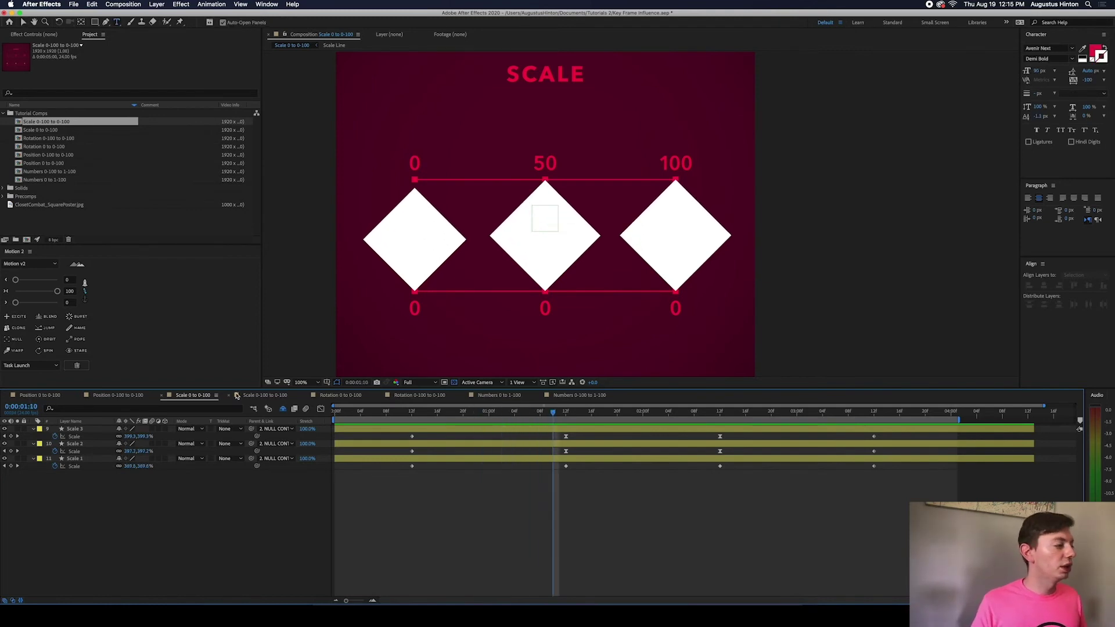
Open the Scale 0-100 to 0-100 composition, play the diamonds' scale animation and switch to the Selection tool.
{"action": "left_click", "coordinate": [266, 397]}
{"action": "key", "text": "space"}
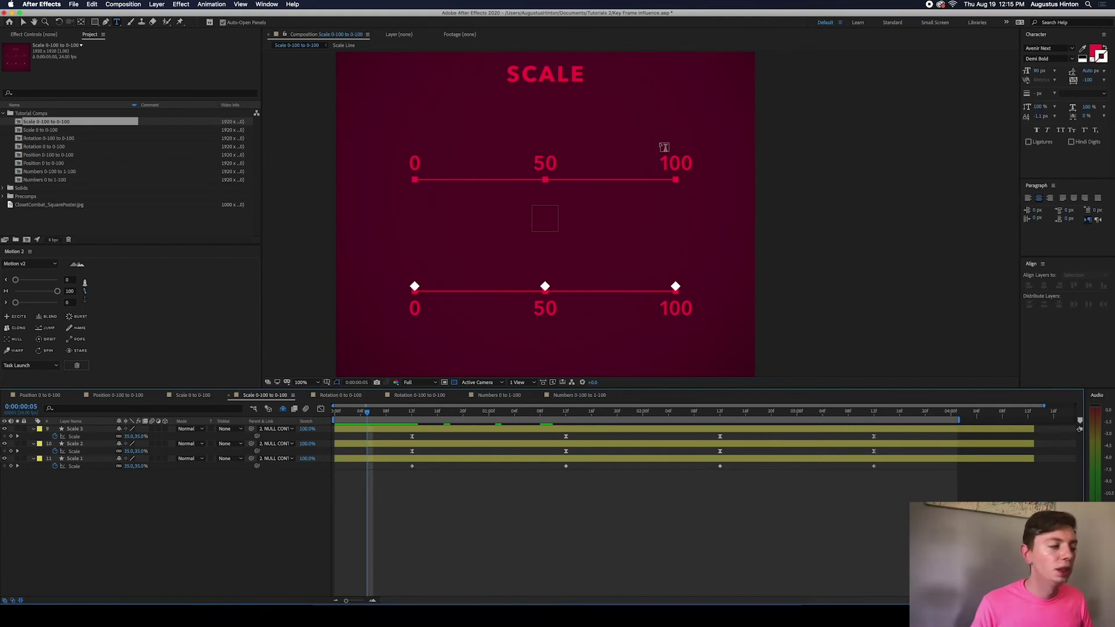
{"action": "key", "text": "space"}
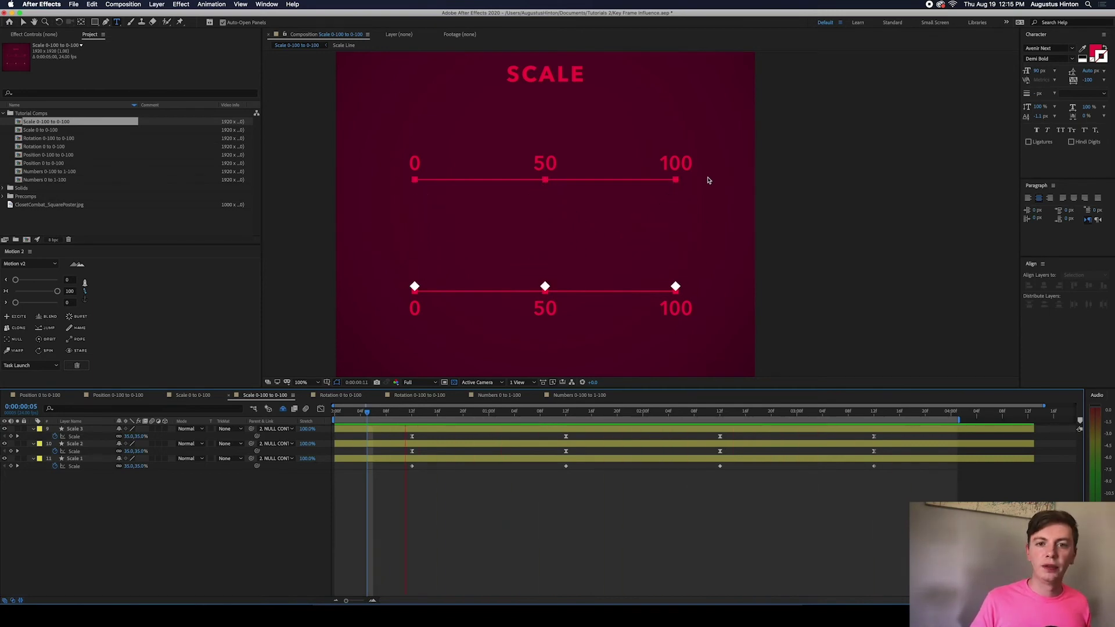
{"action": "key", "text": "space"}
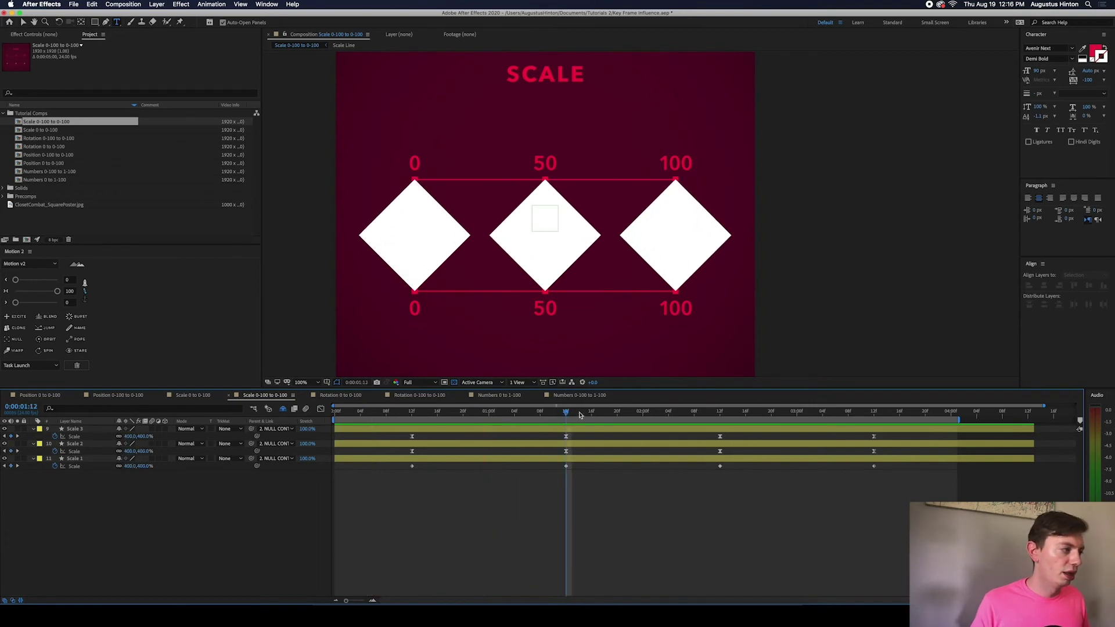
{"action": "key", "text": "v"}
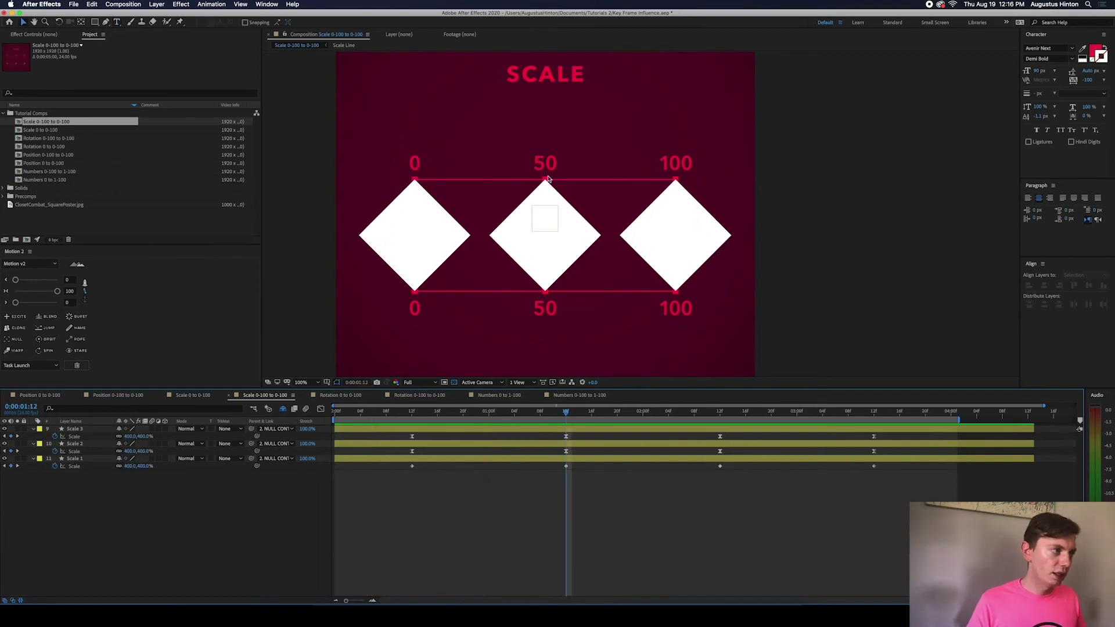
Scrub the diamonds from the 0:00:00:12 keyframe to 0:00:02:16 and play on to compare the 0, 50 and 100 influences.
{"action": "key", "text": "j"}
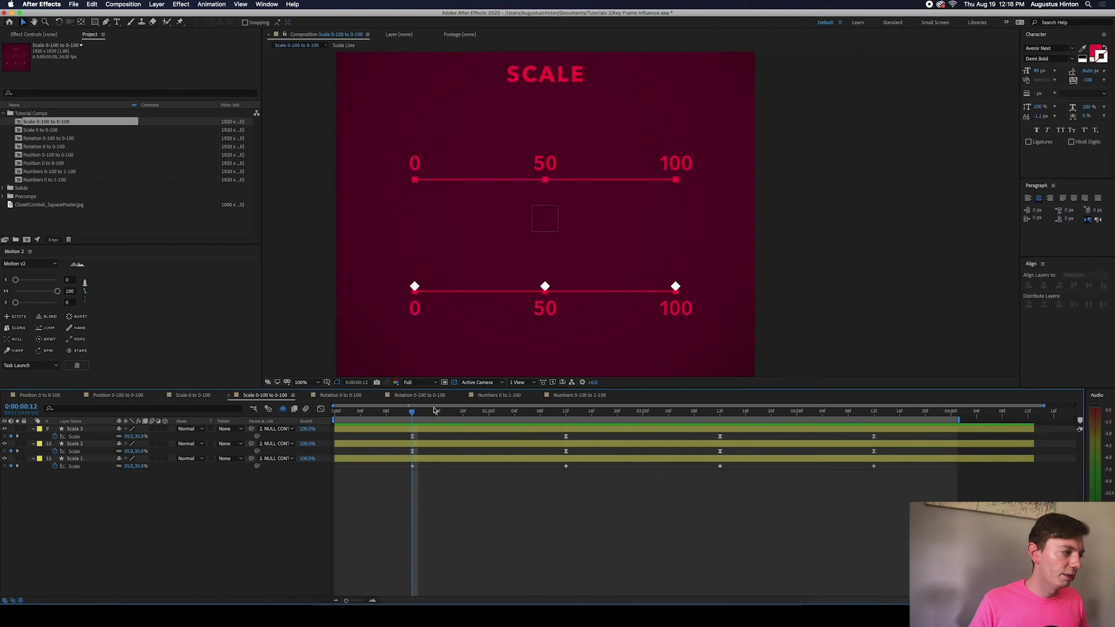
{"action": "left_click_drag", "start_coordinate": [416, 413], "coordinate": [745, 390]}
{"action": "key", "text": "space"}
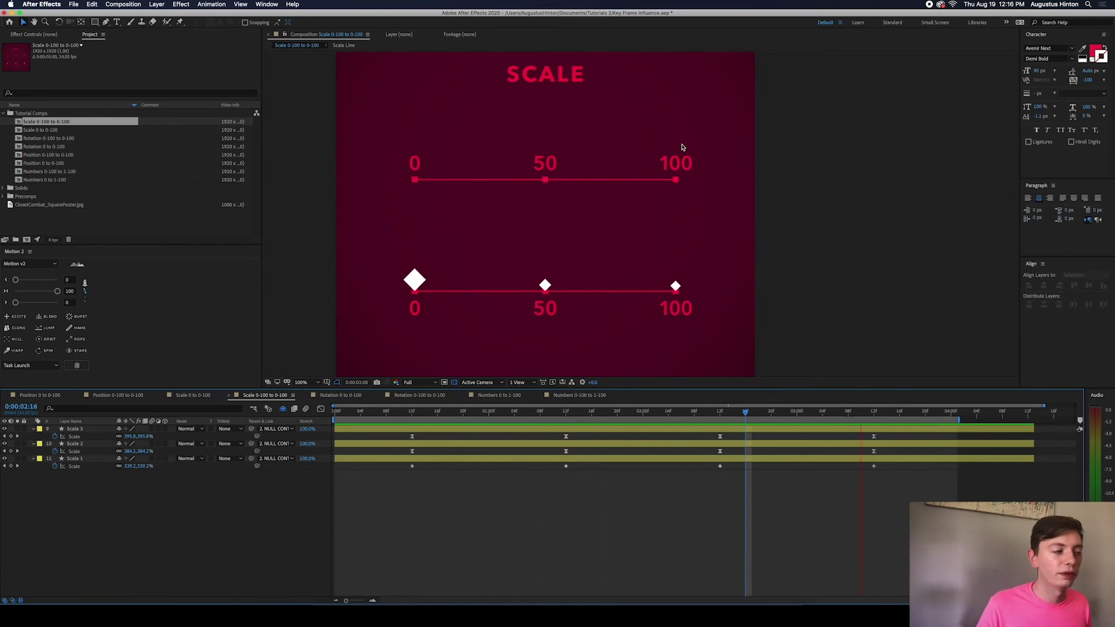
{"action": "key", "text": "space"}
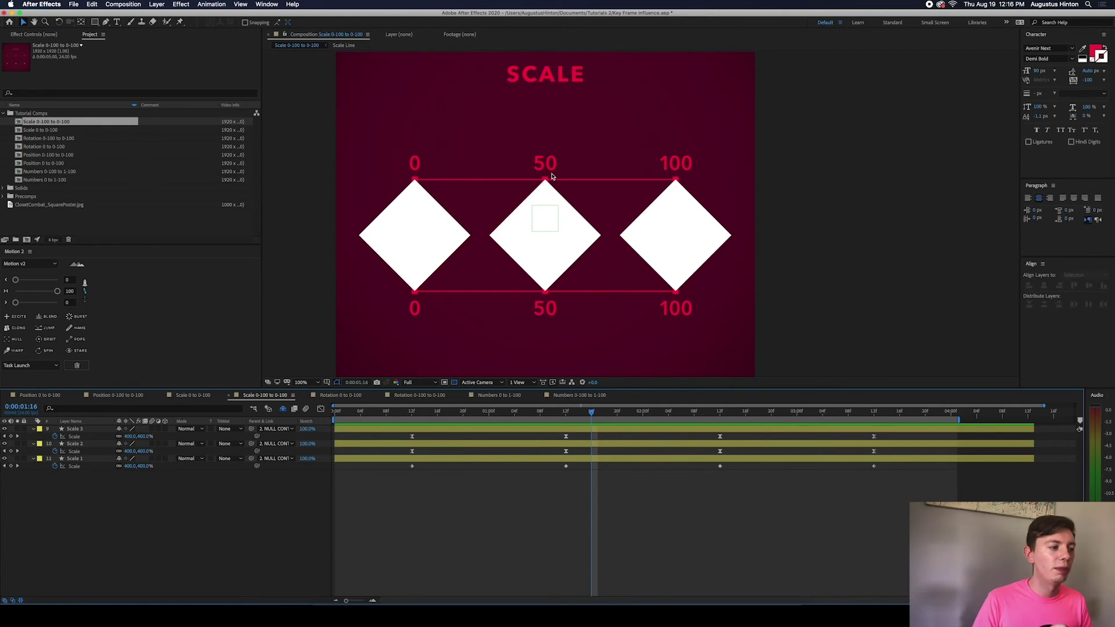
Play the diamonds' scale-down from 0:00:02:11, scrub back to 0:00:01:05 and replay to examine equal influence at both keyframes.
{"action": "mouse_move", "coordinate": [569, 411]}
{"action": "left_mouse_down"}
{"action": "mouse_move", "coordinate": [800, 411]}
{"action": "mouse_move", "coordinate": [713, 411]}
{"action": "left_mouse_up"}
{"action": "left_click", "coordinate": [679, 240]}
{"action": "key", "text": "space"}
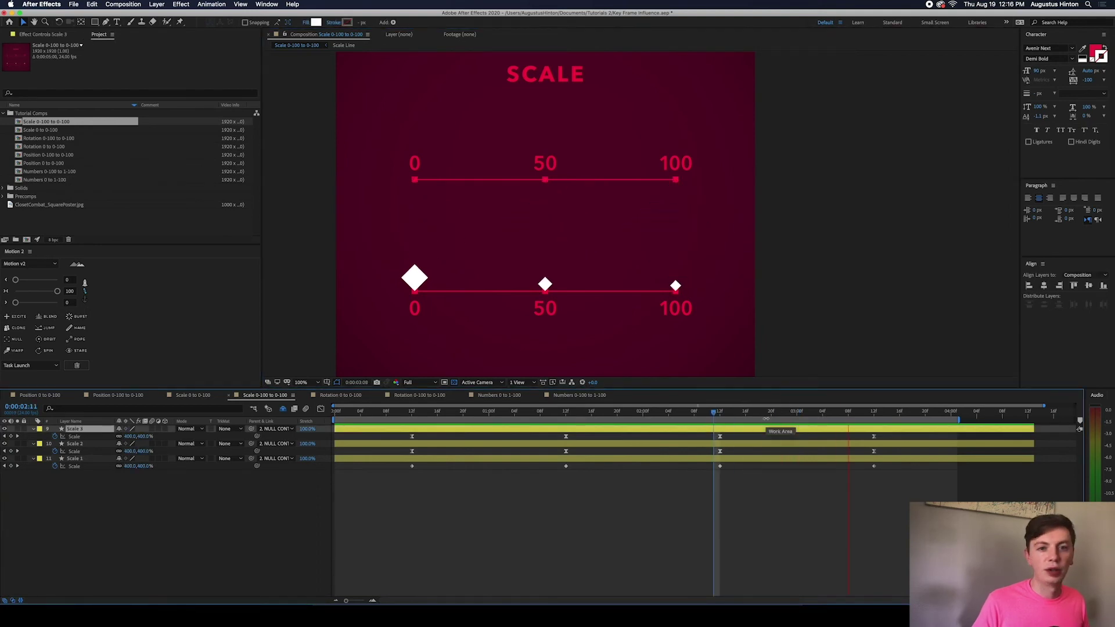
{"action": "left_click", "coordinate": [739, 412]}
{"action": "left_click_drag", "start_coordinate": [738, 411], "coordinate": [522, 412]}
{"action": "key", "text": "space"}
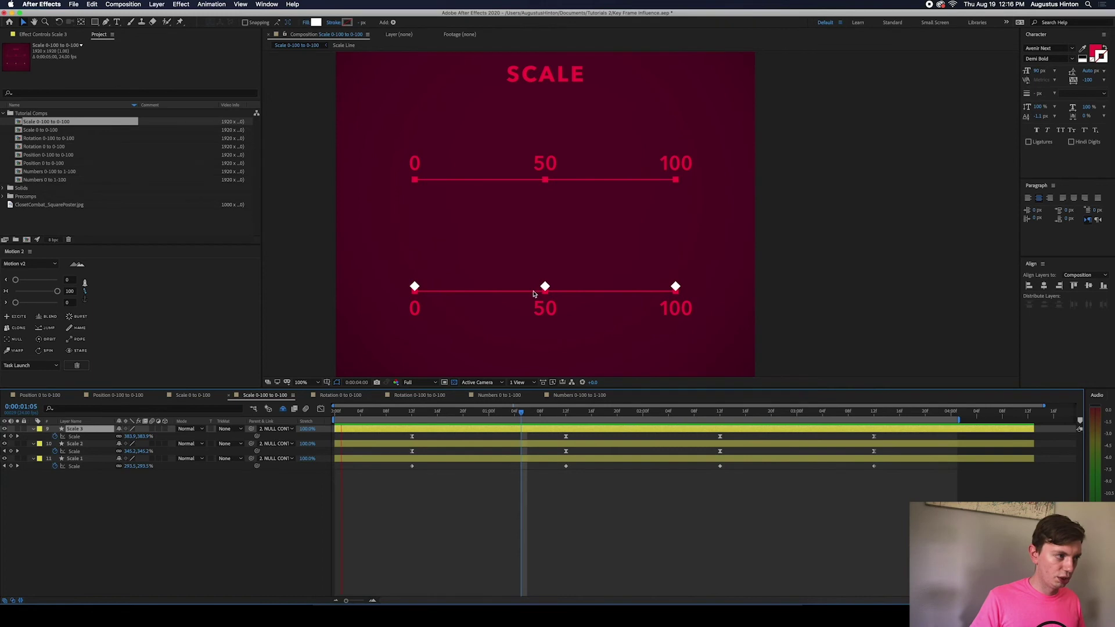
{"action": "key", "text": "space"}
{"action": "left_click", "coordinate": [473, 480]}
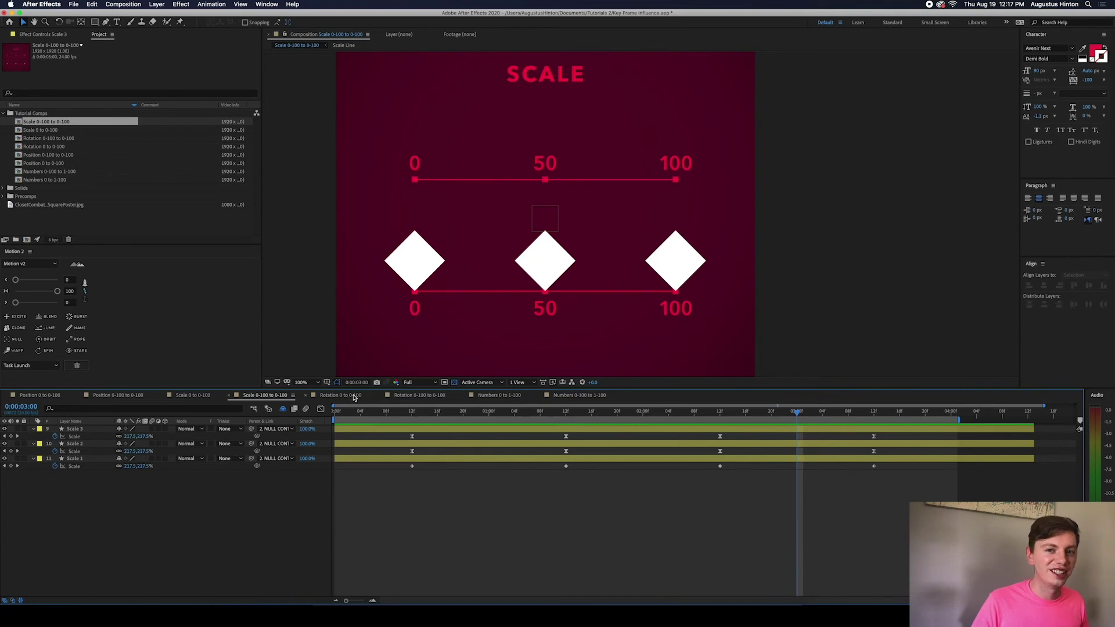
Open the Rotation 0 to 0-100 composition and play the three needles' rotation from 0:00:00:09.
{"action": "left_click", "coordinate": [354, 396]}
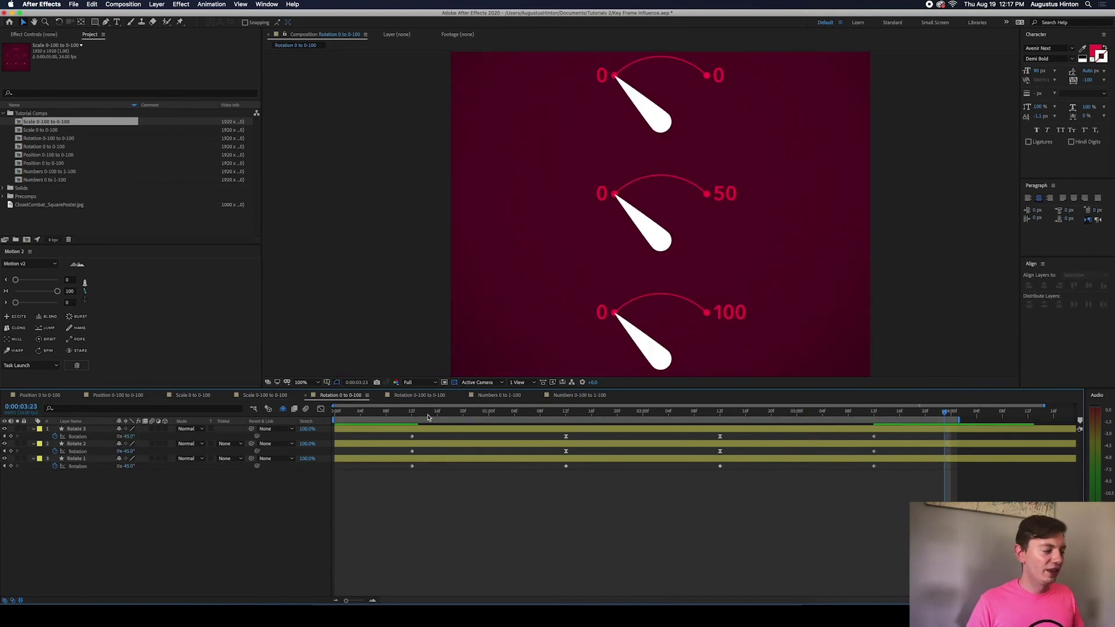
{"action": "scroll", "coordinate": [631, 256], "scroll_direction": "down", "scroll_amount": 2}
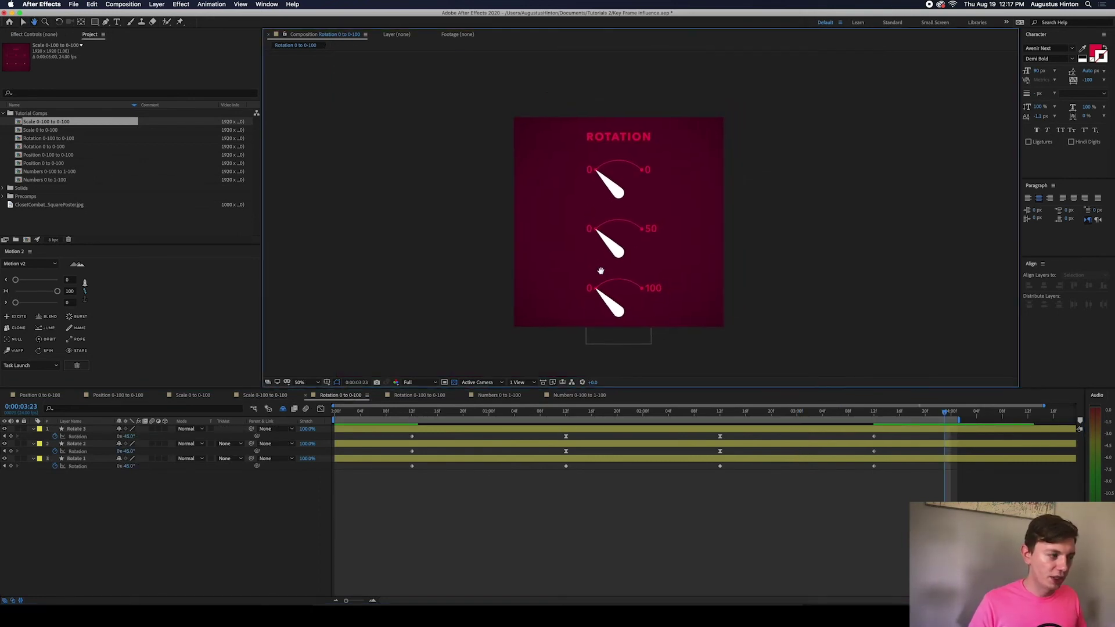
{"action": "left_click_drag", "start_coordinate": [382, 416], "coordinate": [393, 416]}
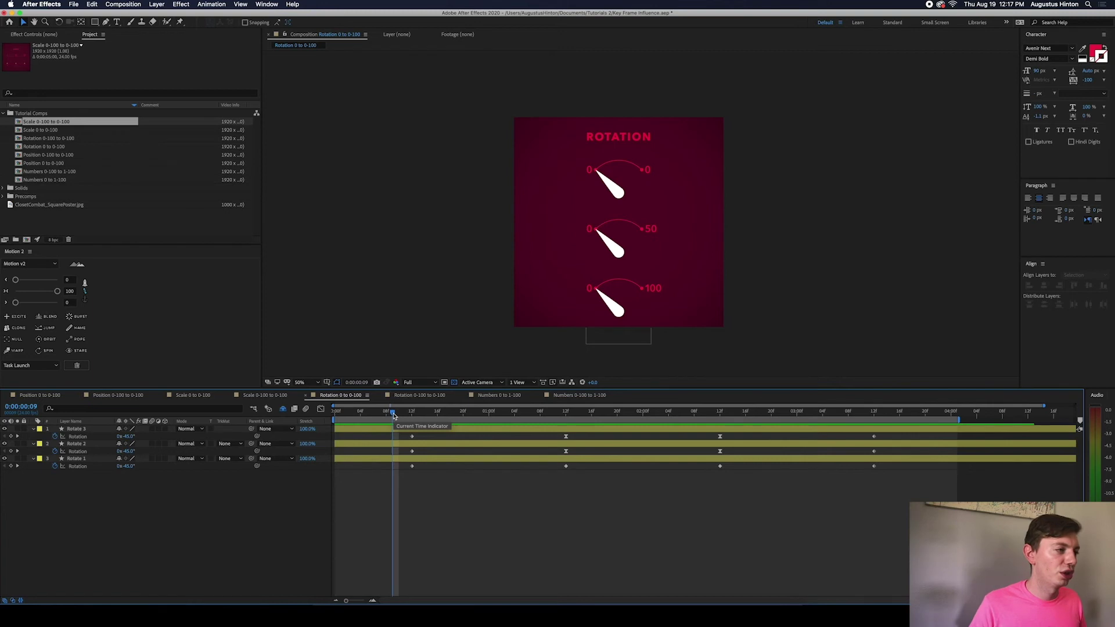
{"action": "key", "text": "space"}
{"action": "key", "text": "space"}
Play the needles with 50 and 100 influence up close to examine how they swing and settle.
{"action": "scroll", "coordinate": [650, 232], "scroll_direction": "up", "scroll_amount": 2}
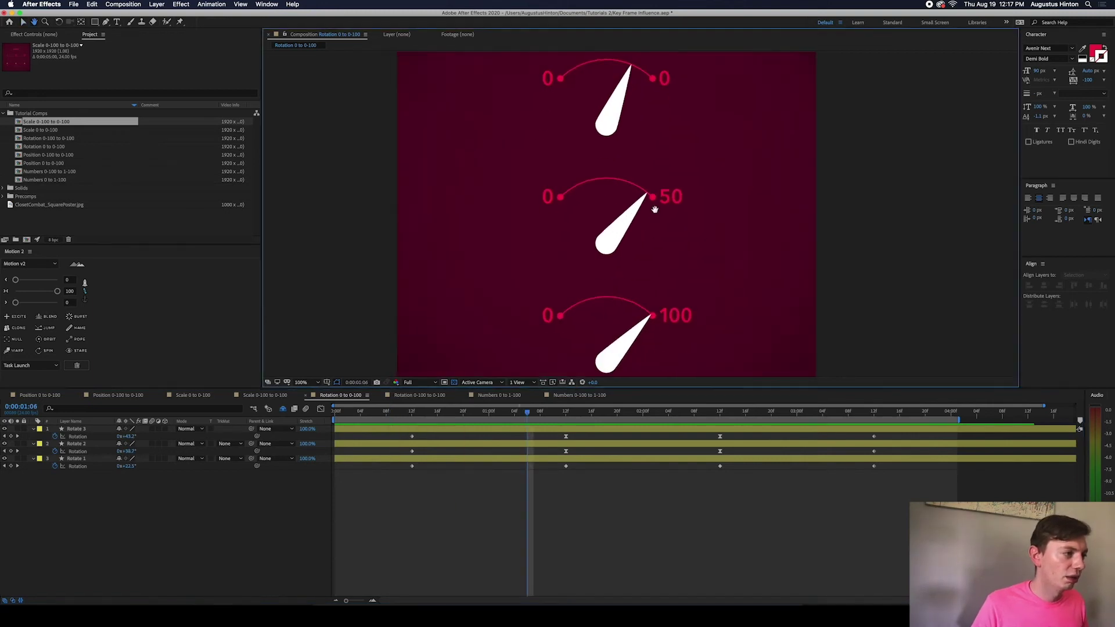
{"action": "left_click_drag", "start_coordinate": [650, 232], "coordinate": [665, 147]}
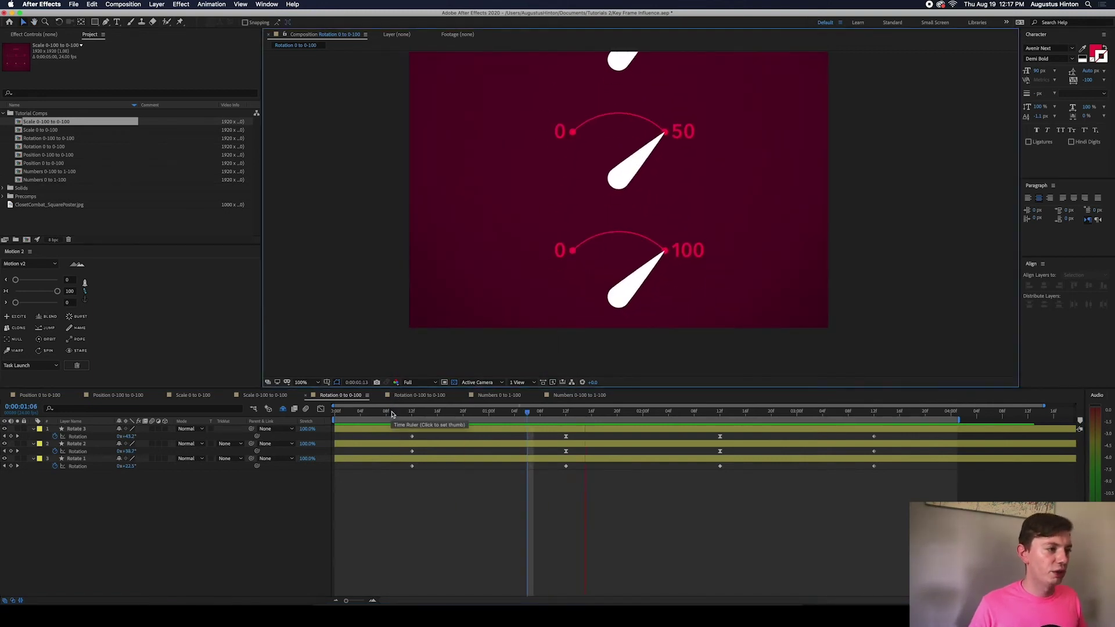
{"action": "key", "text": "space"}
{"action": "key", "text": "space"}
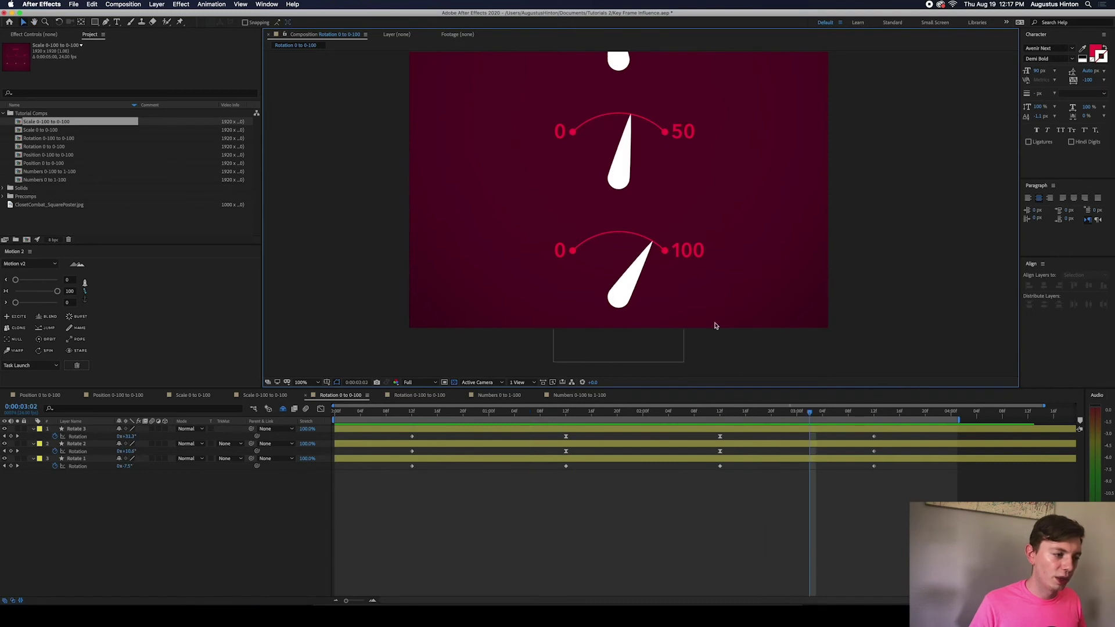
Scrub the needles' return rotation from 0:00:02:12 to 0:00:03:12 and play the animation again.
{"action": "left_click", "coordinate": [720, 412]}
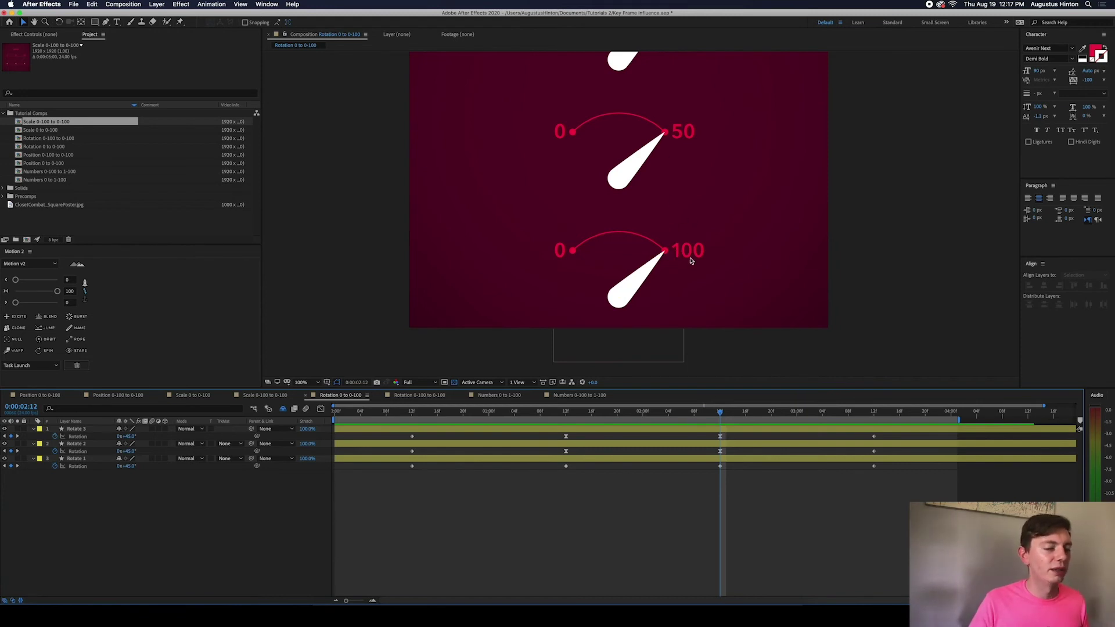
{"action": "left_click_drag", "start_coordinate": [723, 411], "coordinate": [874, 410]}
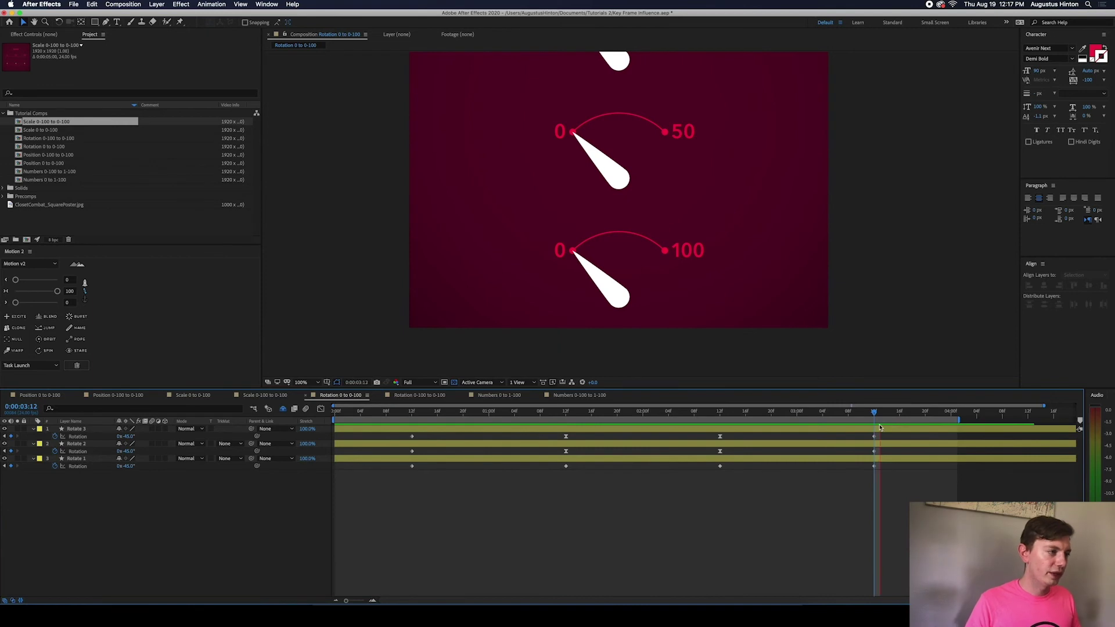
{"action": "key", "text": "space"}
{"action": "key", "text": "space"}
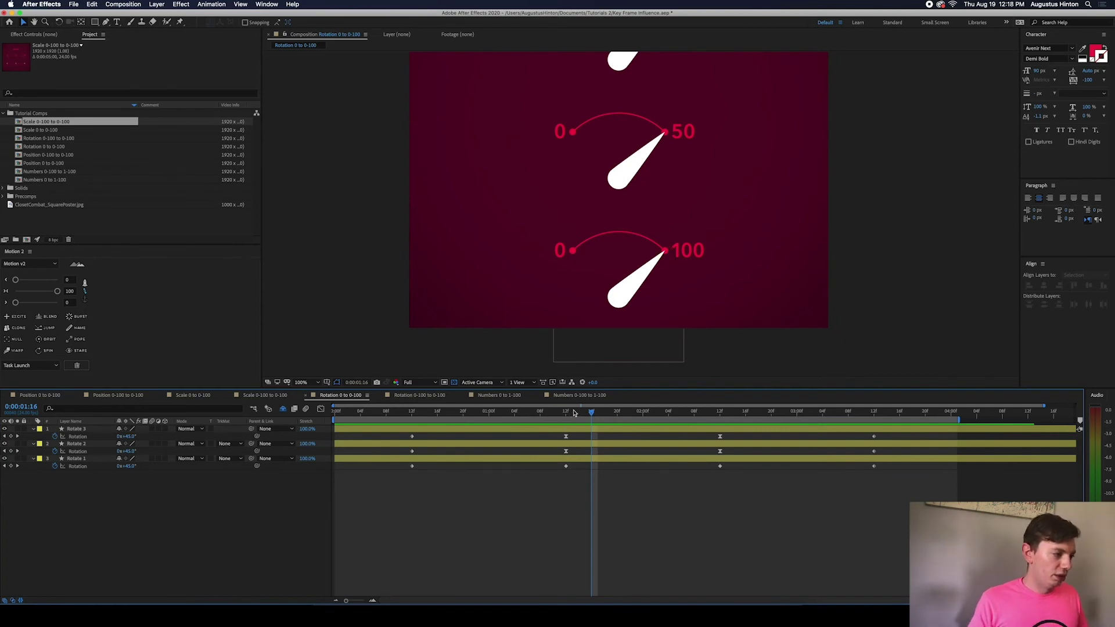
Replay the rotation with all three needles in view to compare the 0, 50 and 100 influences.
{"action": "scroll", "coordinate": [604, 221], "scroll_direction": "down", "scroll_amount": 2}
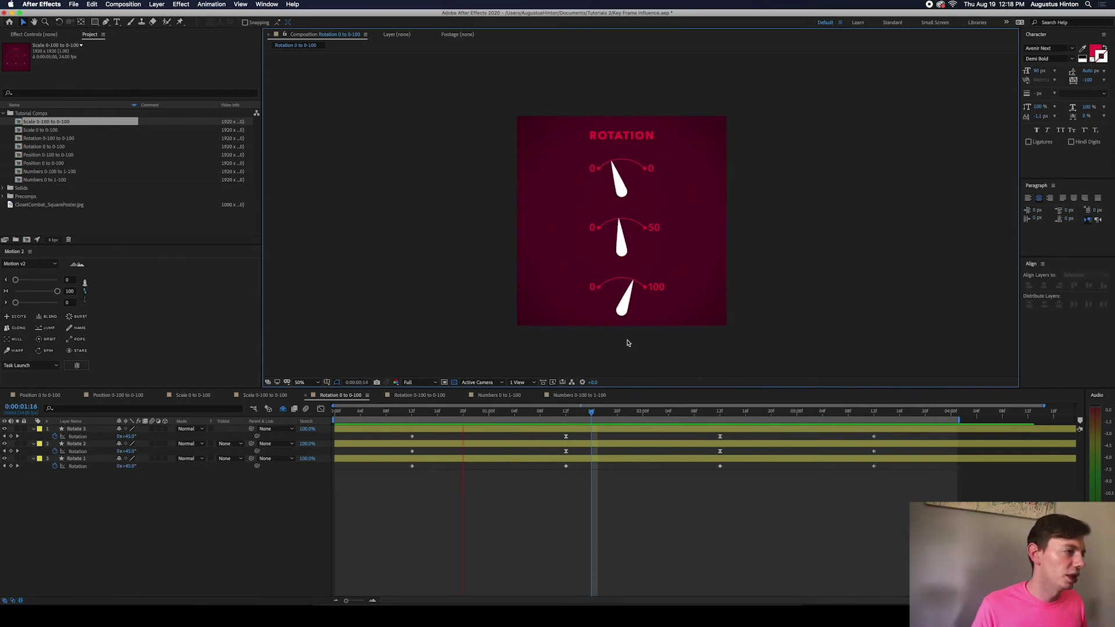
{"action": "left_click", "coordinate": [351, 411]}
{"action": "key", "text": "space"}
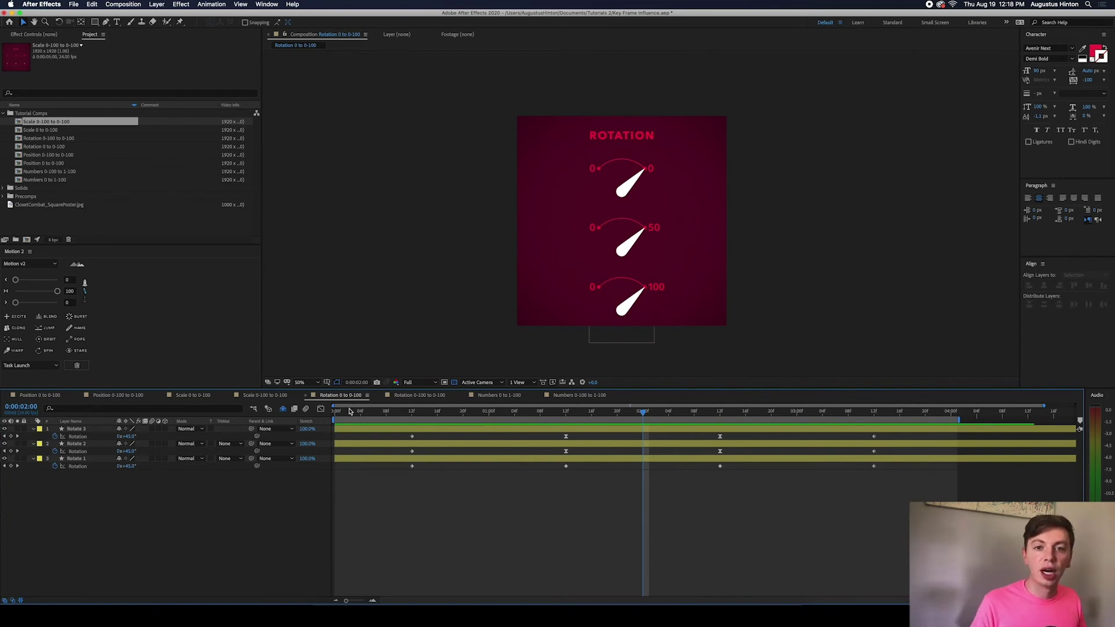
Open the Rotation 0-100 to 0-100 composition, and play and scrub its needles to compare matching influences at both keyframes.
{"action": "key", "text": "shift+period"}
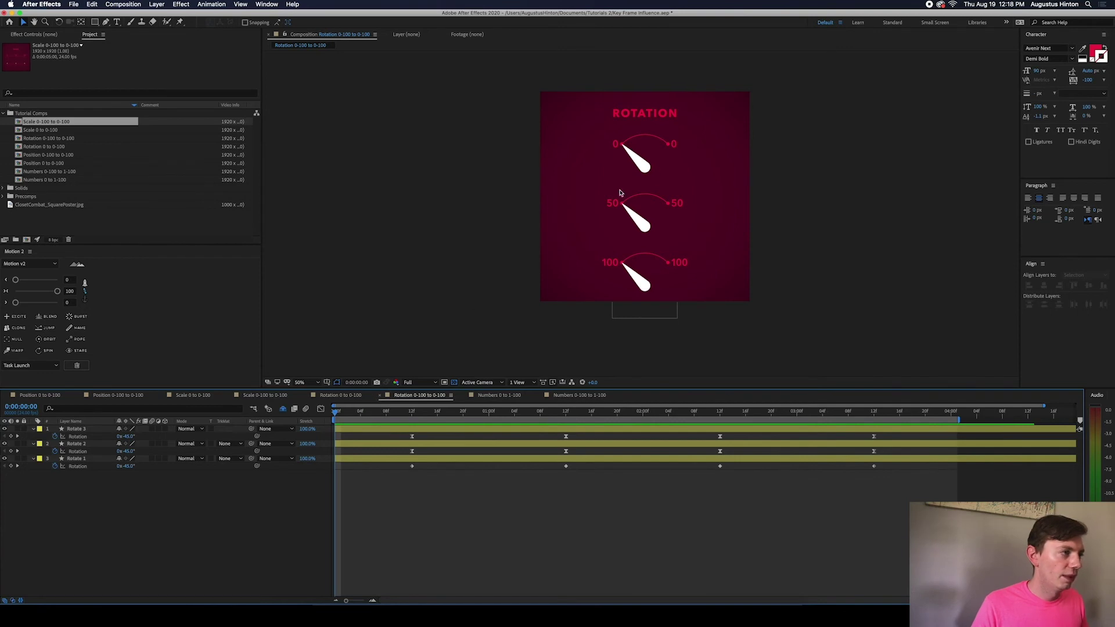
{"action": "key", "text": "space"}
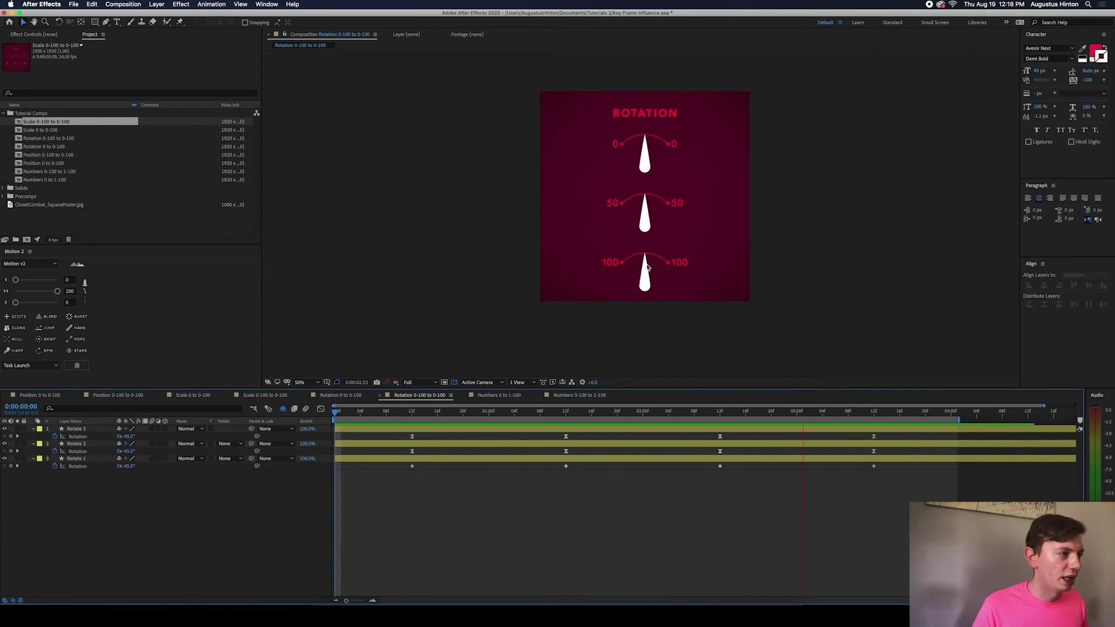
{"action": "key", "text": "space"}
{"action": "key", "text": "space"}
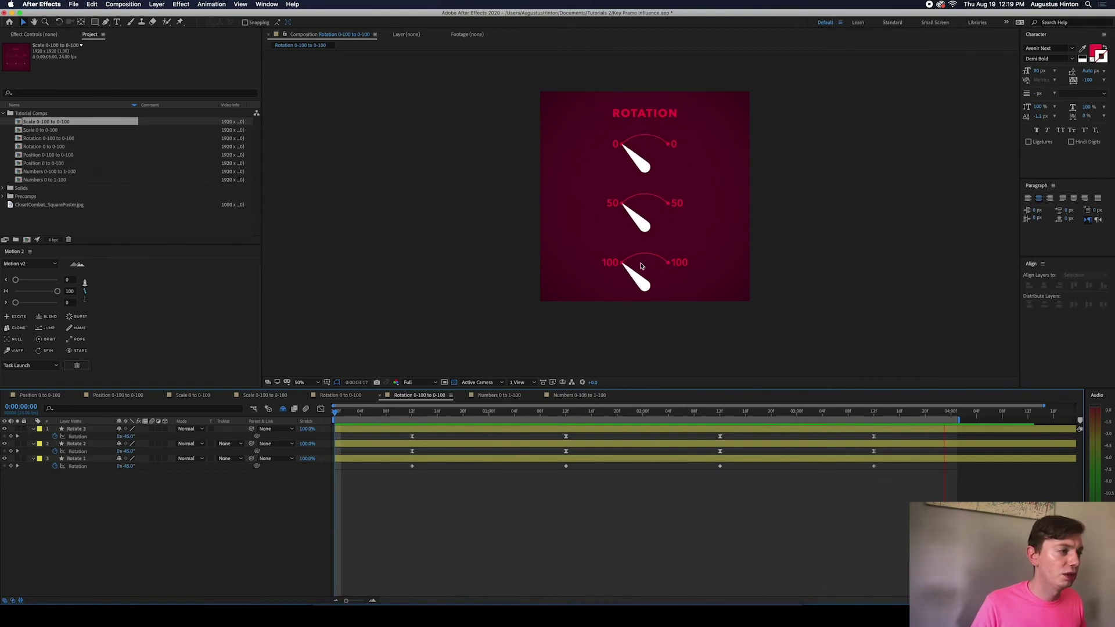
{"action": "key", "text": "space"}
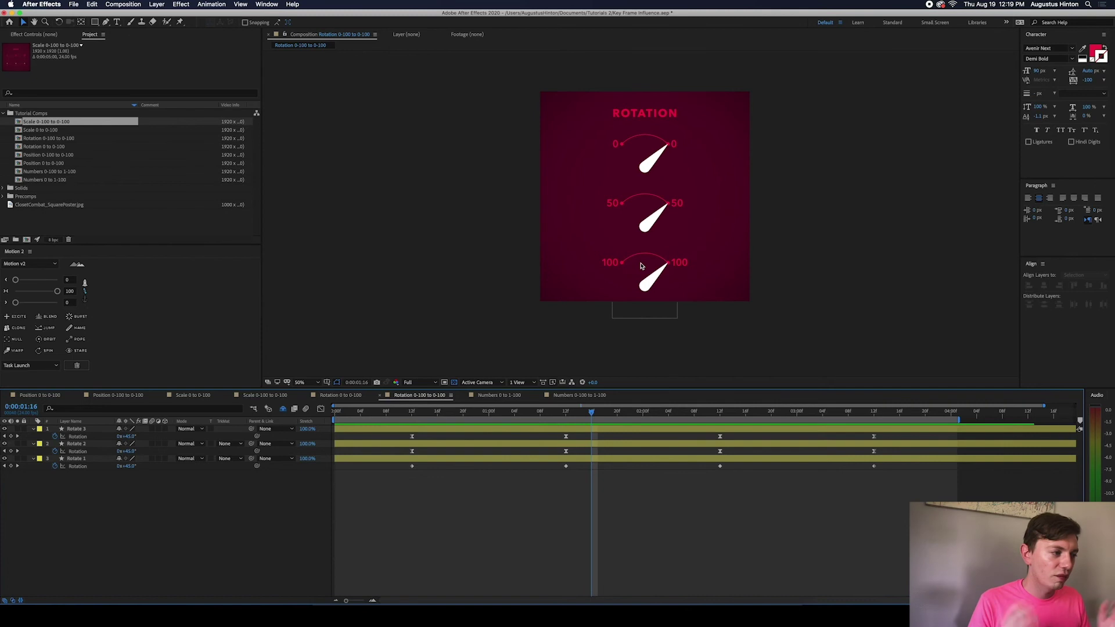
{"action": "left_click_drag", "start_coordinate": [591, 412], "coordinate": [732, 412]}
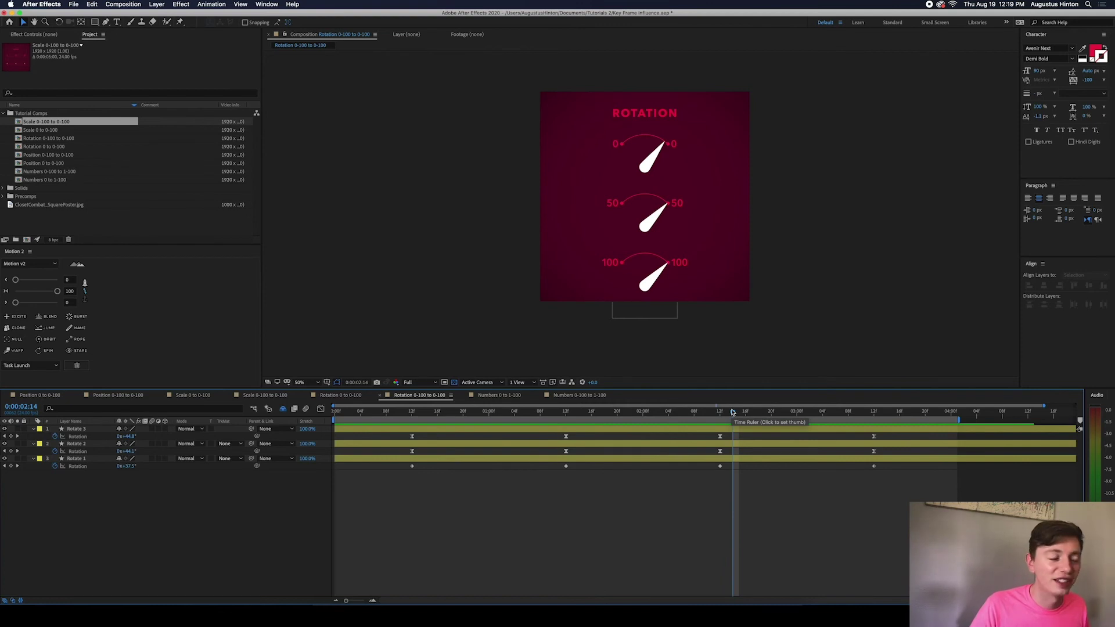
{"action": "left_click_drag", "start_coordinate": [735, 415], "coordinate": [453, 417]}
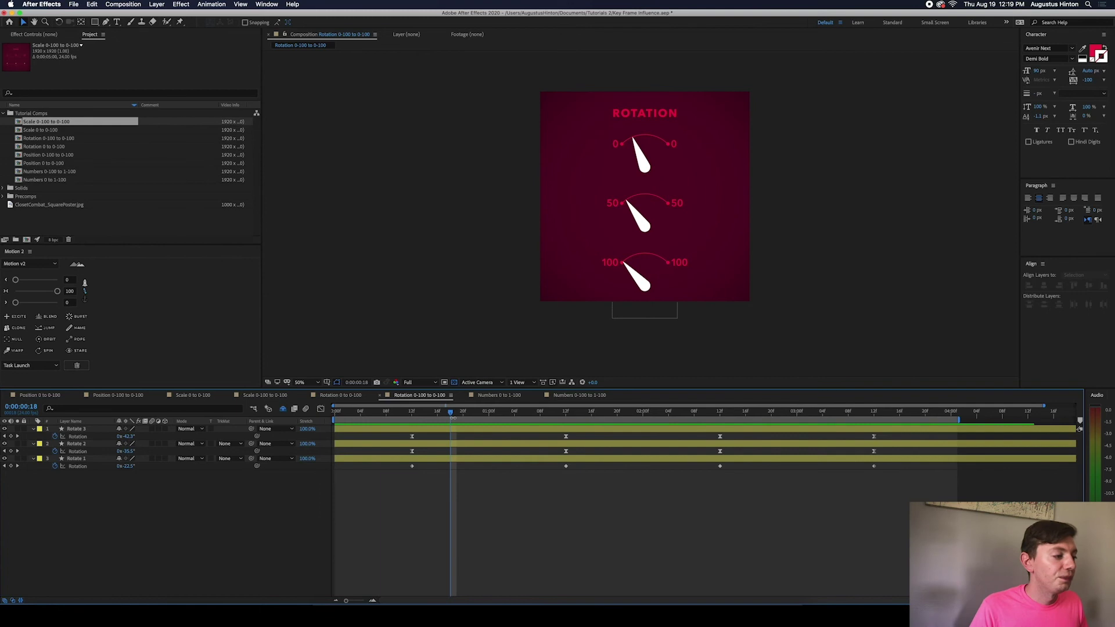
Open the Numbers 0 to 1-100 composition, play its counters, and check the middle counter layer's animated properties.
{"action": "left_click", "coordinate": [486, 397]}
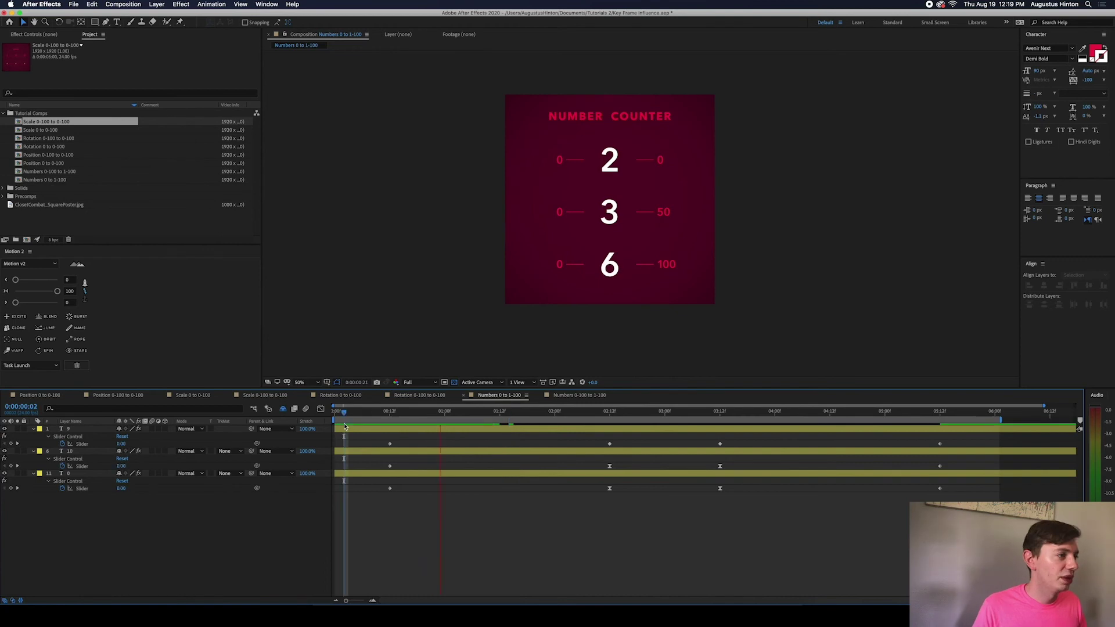
{"action": "key", "text": "space"}
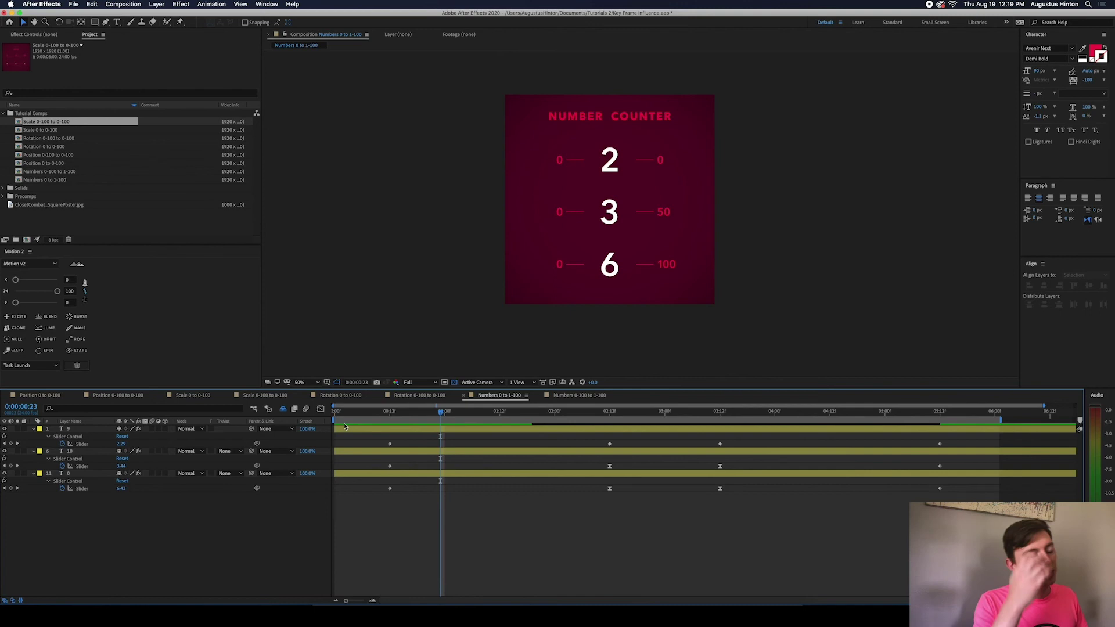
{"action": "left_click", "coordinate": [356, 452]}
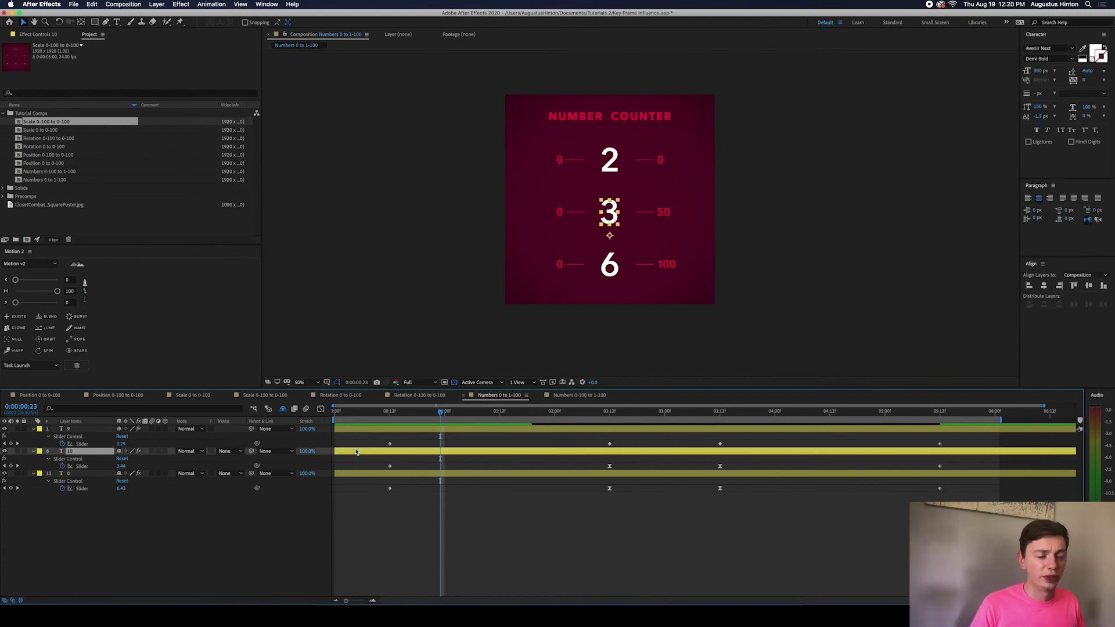
{"action": "key", "text": "u"}
{"action": "key", "text": "u"}
{"action": "key", "text": "e"}
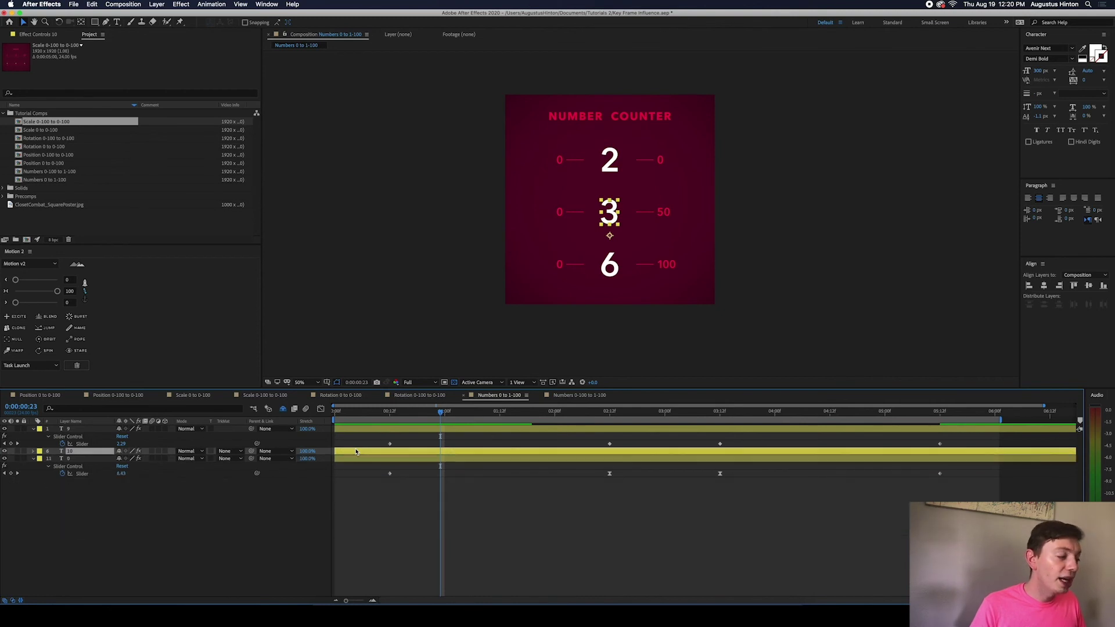
Scrub and play the number counters up to 0:00:02:10, viewing the 0, 50 and 100 influences up close.
{"action": "left_click_drag", "start_coordinate": [439, 413], "coordinate": [399, 413]}
{"action": "key", "text": "space"}
{"action": "key", "text": "space"}
{"action": "scroll", "coordinate": [604, 174], "scroll_direction": "up", "scroll_amount": 2}
{"action": "left_click_drag", "start_coordinate": [661, 229], "coordinate": [670, 240]}
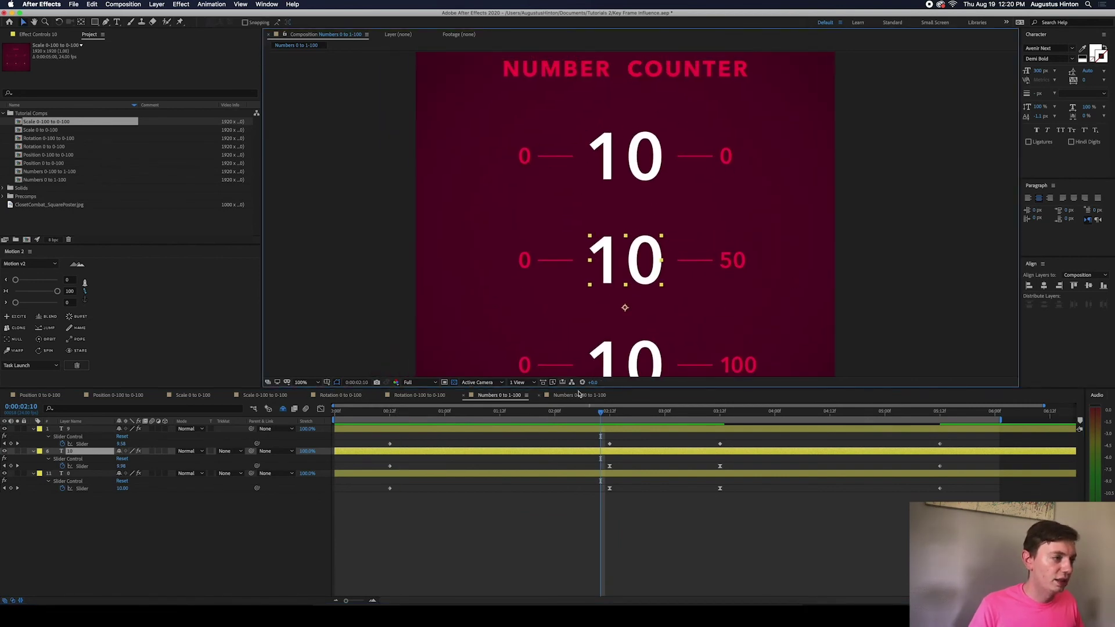
{"action": "left_click_drag", "start_coordinate": [723, 266], "coordinate": [718, 238]}
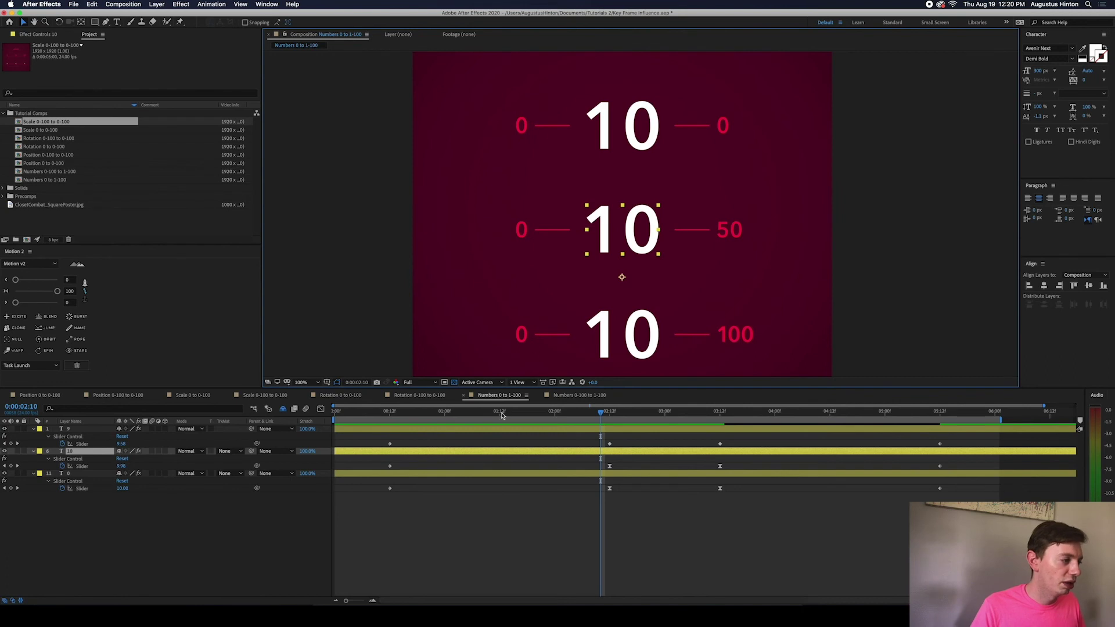
Play the counter with 0 influence on its own from 0:00:00:11.
{"action": "left_click", "coordinate": [385, 411]}
{"action": "left_click_drag", "start_coordinate": [661, 118], "coordinate": [667, 326]}
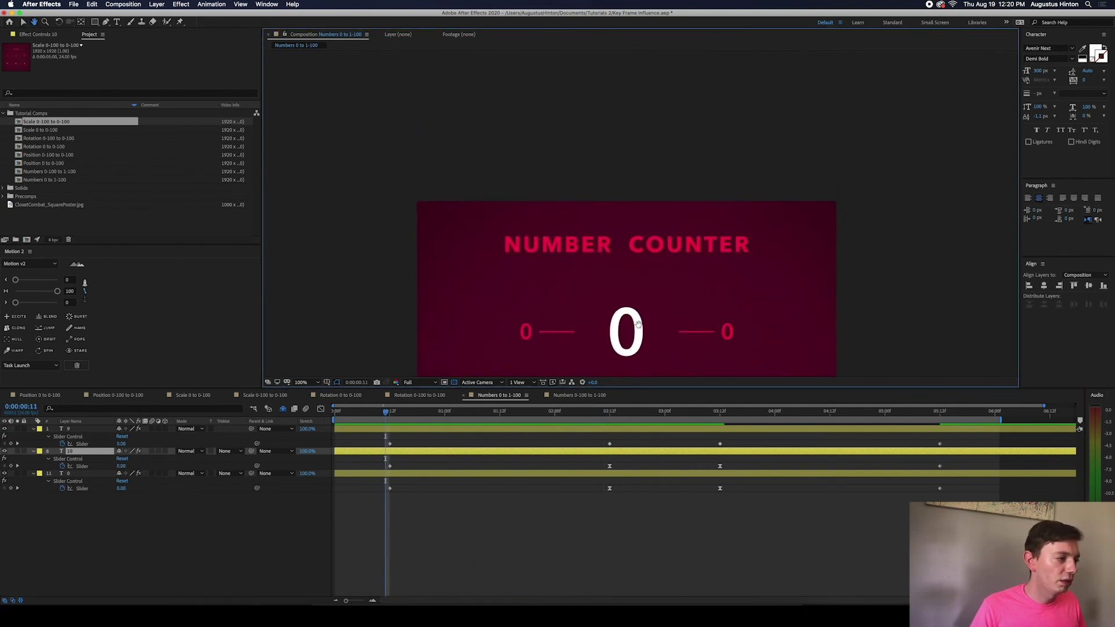
{"action": "key", "text": "space"}
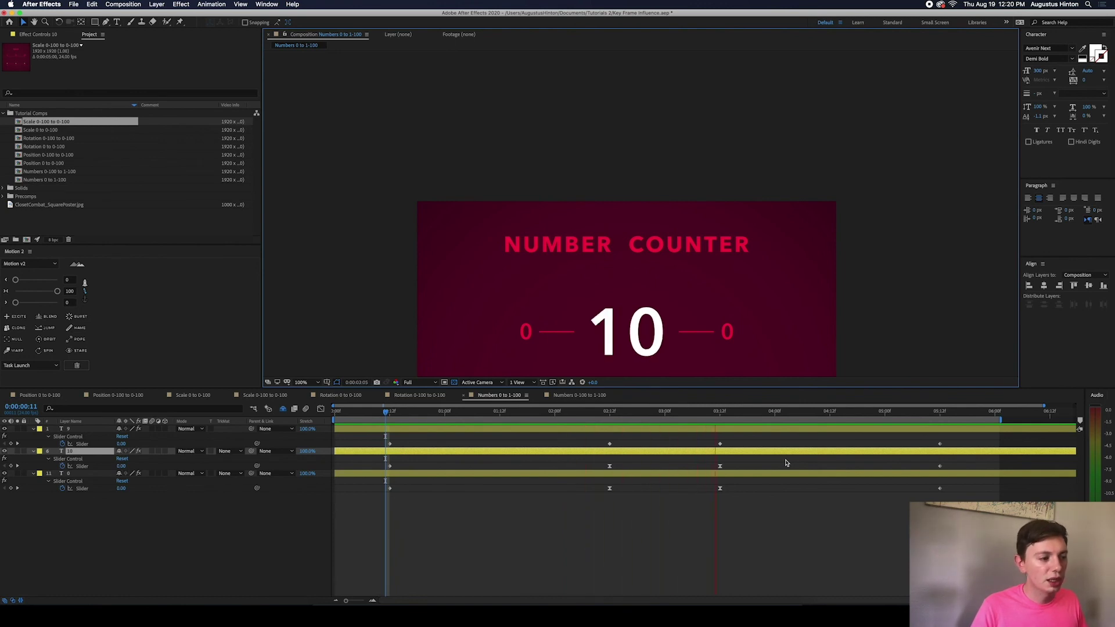
{"action": "key", "text": "space"}
Play the three counters together, pausing at 0:00:04:03 to compare the countdown, and replay them.
{"action": "left_click_drag", "start_coordinate": [719, 333], "coordinate": [723, 131]}
{"action": "key", "text": "space"}
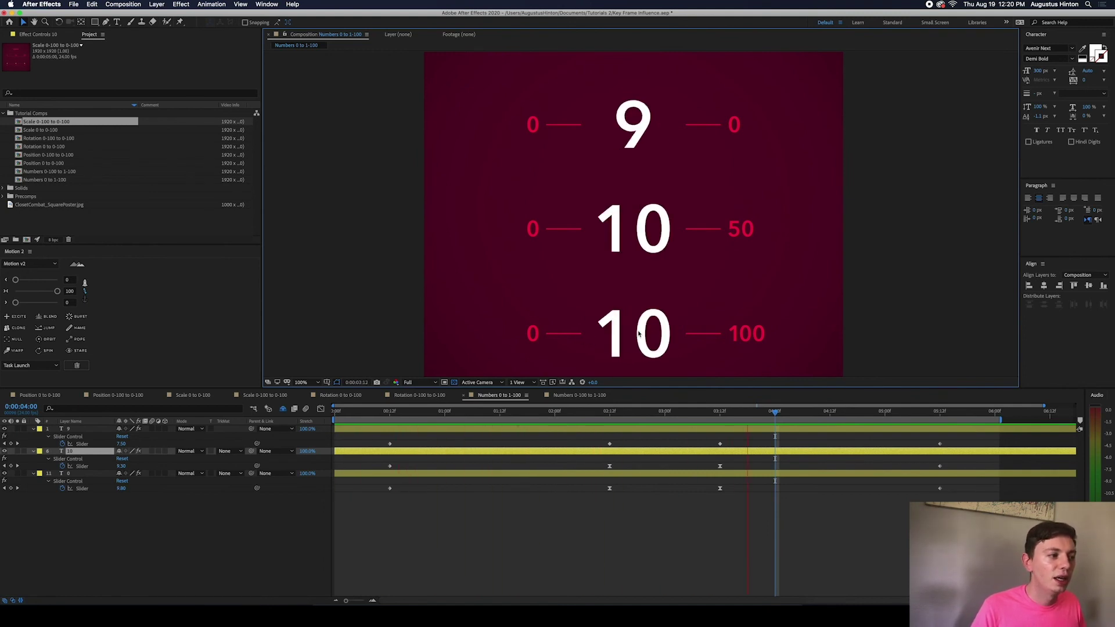
{"action": "key", "text": "space"}
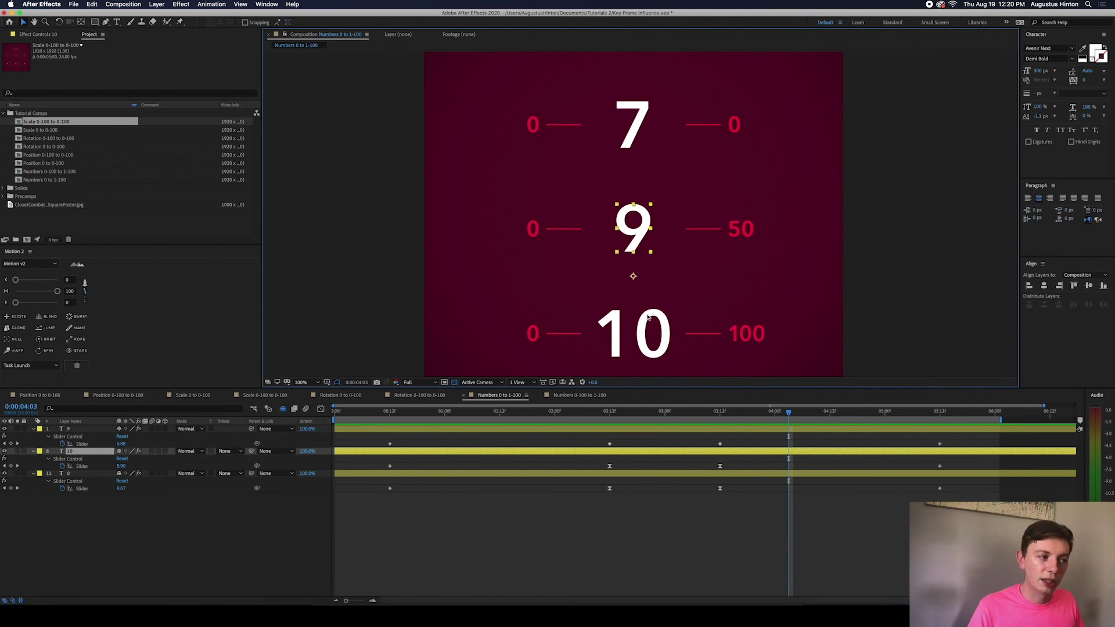
{"action": "key", "text": "space"}
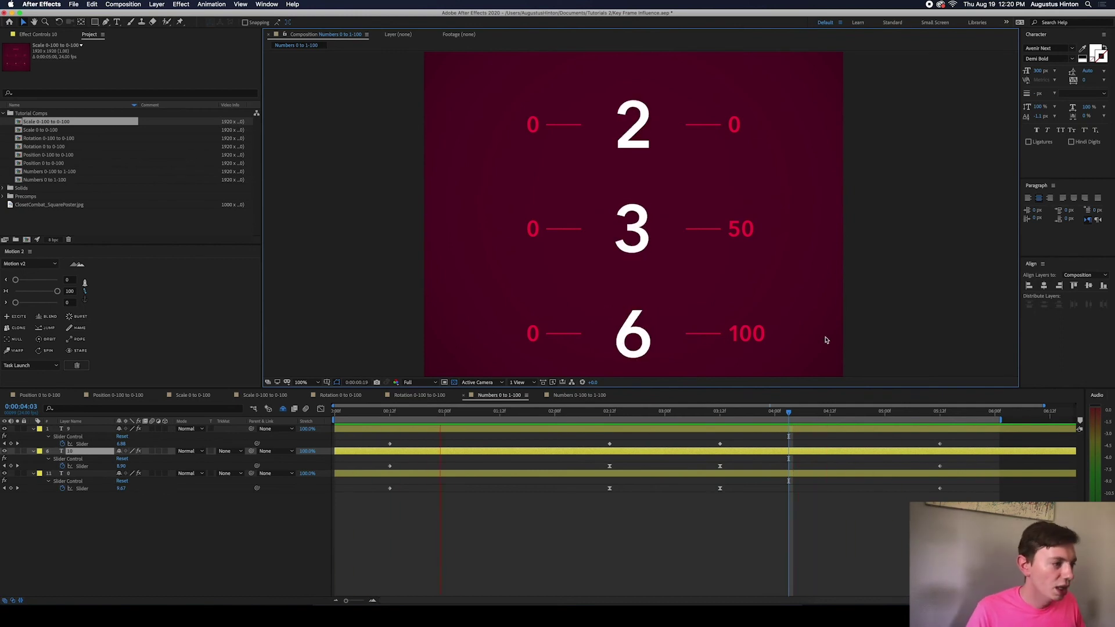
{"action": "key", "text": "space"}
Open the Numbers 0-100 to 1-100 composition, enlarge the viewer to fit all three counters, and play them.
{"action": "left_click", "coordinate": [591, 396]}
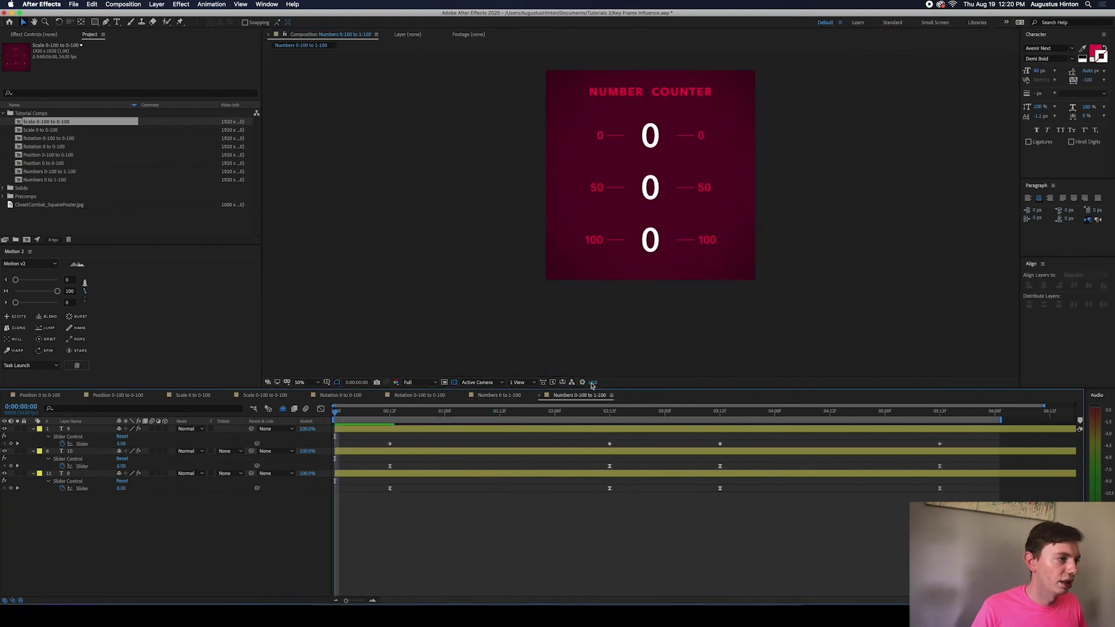
{"action": "scroll", "coordinate": [637, 293], "scroll_direction": "up", "scroll_amount": 2}
{"action": "left_click_drag", "start_coordinate": [637, 294], "coordinate": [643, 302]}
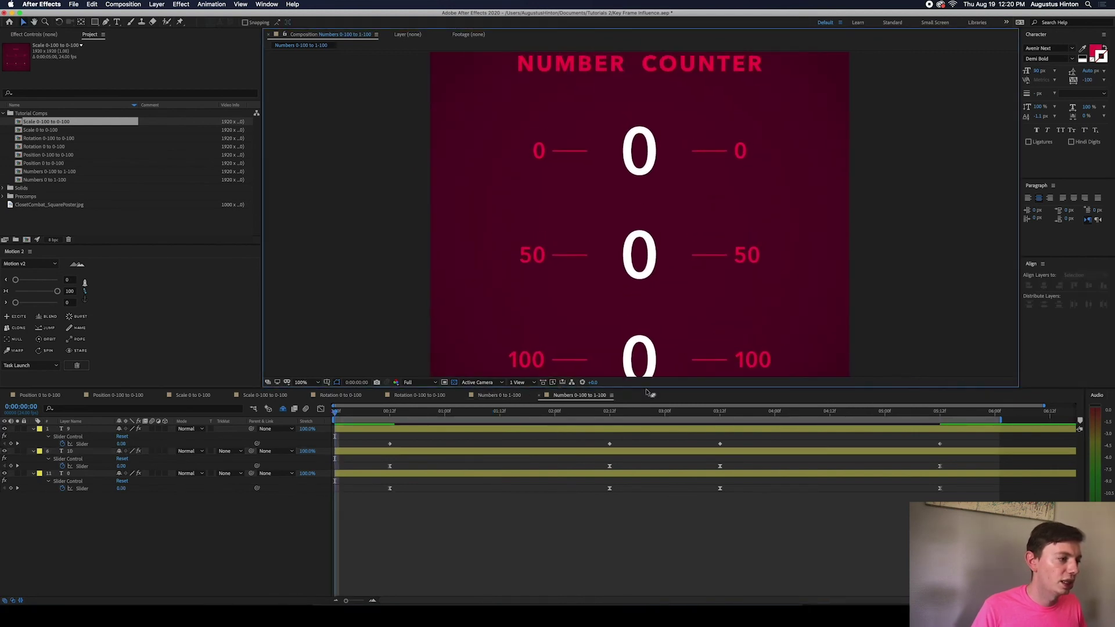
{"action": "left_click_drag", "start_coordinate": [646, 388], "coordinate": [648, 452]}
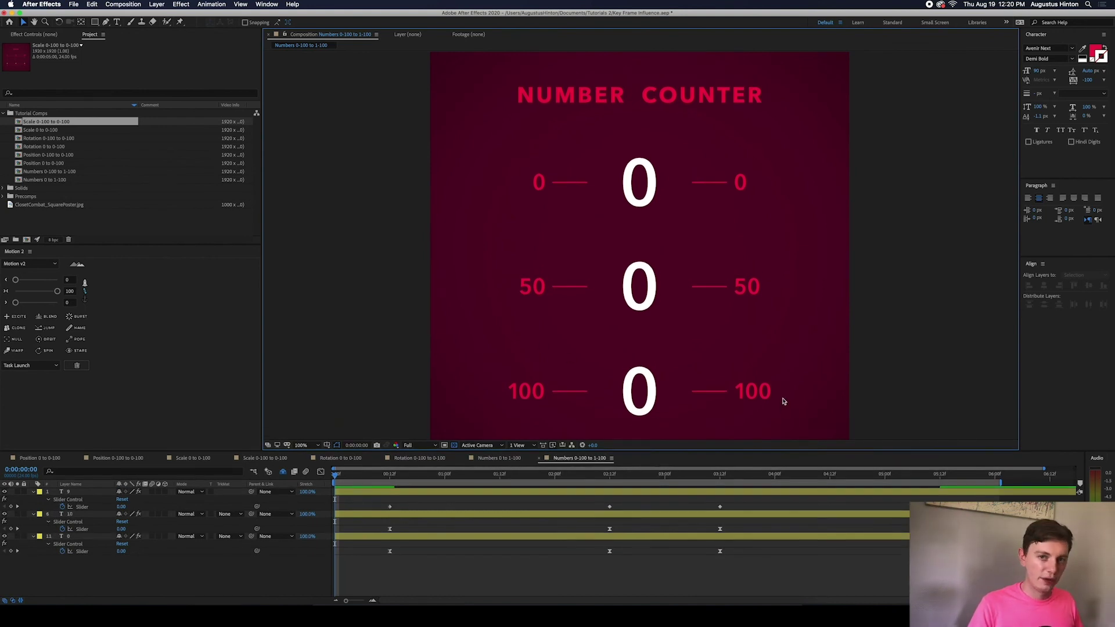
{"action": "key", "text": "space"}
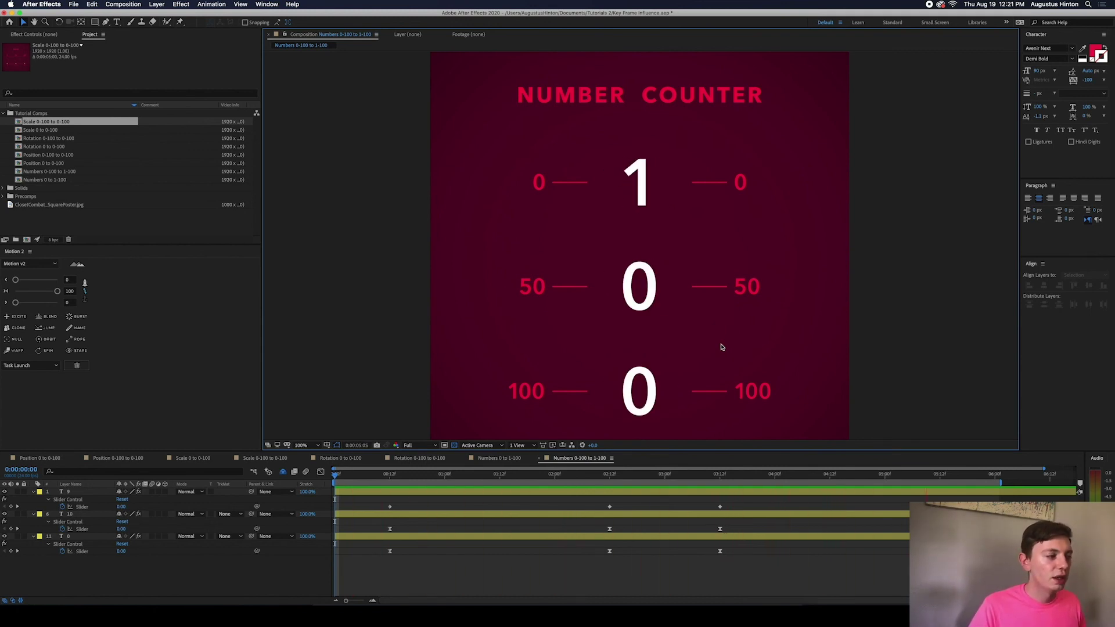
Examine the counters at 0:00:00:17 and replay the animation to compare how each influence starts.
{"action": "left_click", "coordinate": [413, 475]}
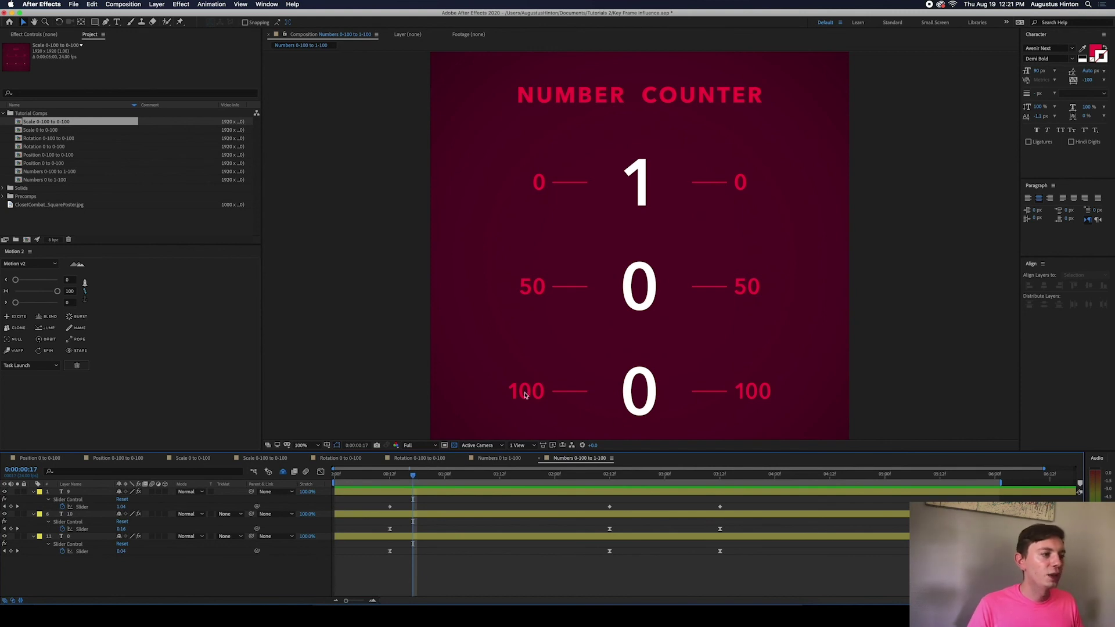
{"action": "left_click", "coordinate": [760, 397]}
{"action": "key", "text": "space"}
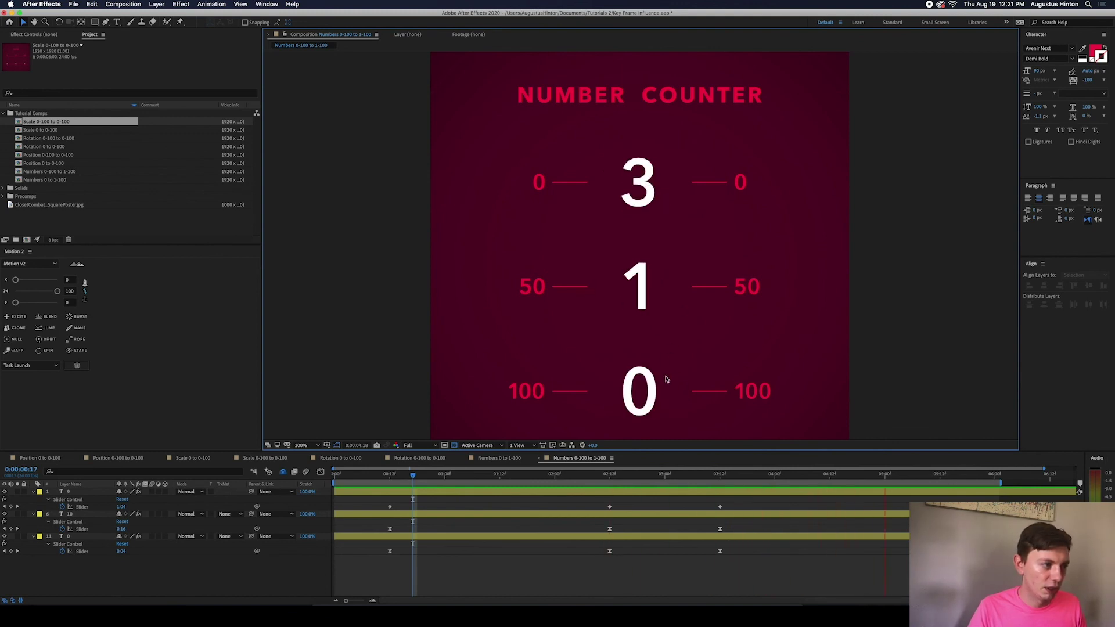
{"action": "key", "text": "space"}
Scrub the count forward to 0:00:01:17 and back to 0:00:01:02, and watch all three counters play.
{"action": "left_click_drag", "start_coordinate": [398, 477], "coordinate": [521, 479]}
{"action": "left_click", "coordinate": [522, 478]}
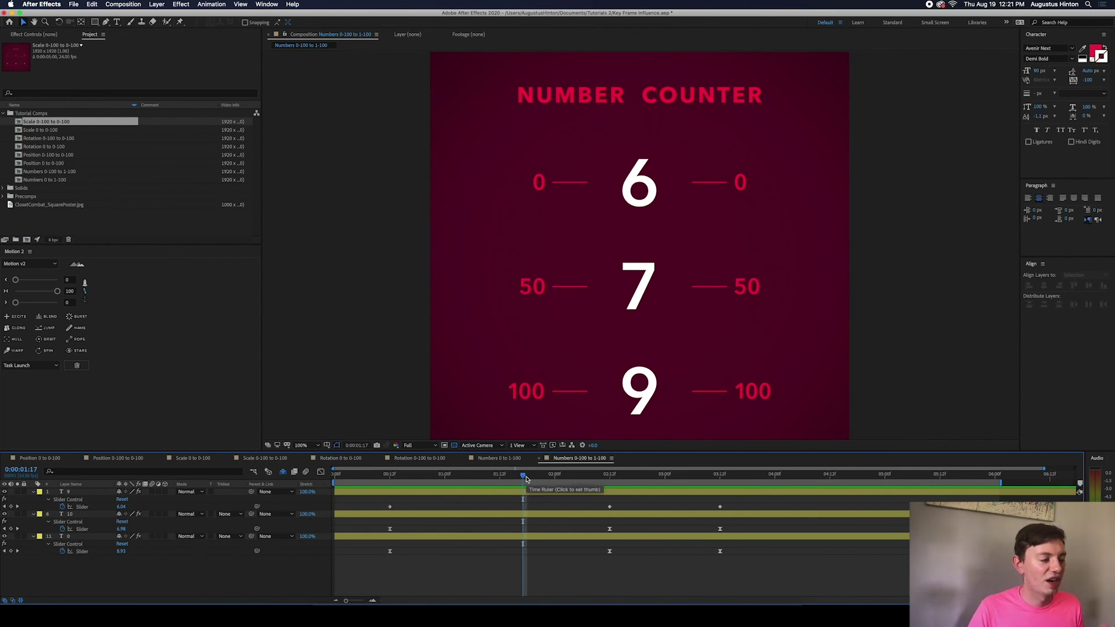
{"action": "left_click_drag", "start_coordinate": [523, 479], "coordinate": [470, 479]}
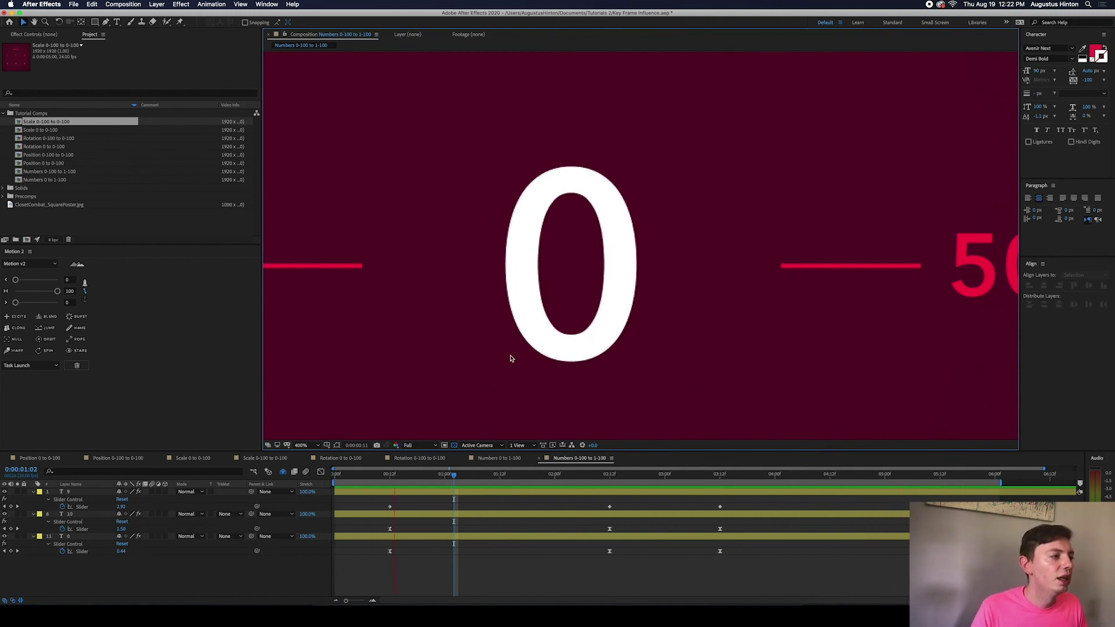
{"action": "scroll", "coordinate": [607, 229], "scroll_direction": "down", "scroll_amount": 2}
{"action": "scroll", "coordinate": [607, 229], "scroll_direction": "down", "scroll_amount": 2}
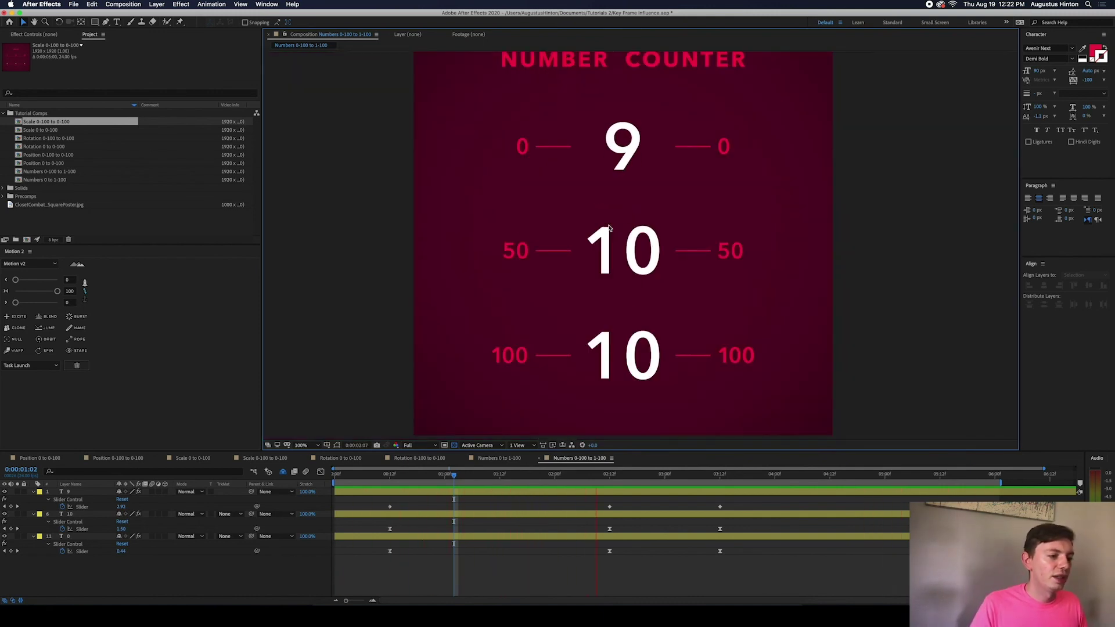